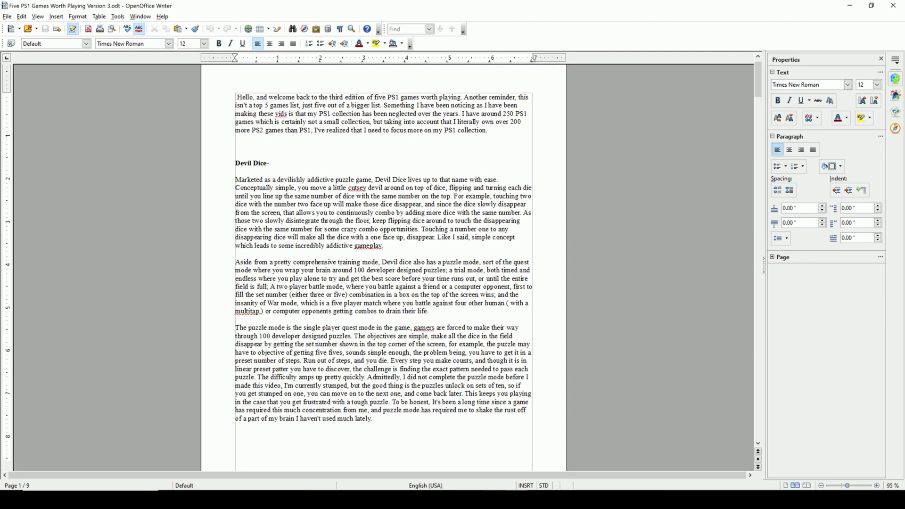
Switch to Audacity, place its window clear of the script text, and look through the script's first two pages
left_click(490, 499)
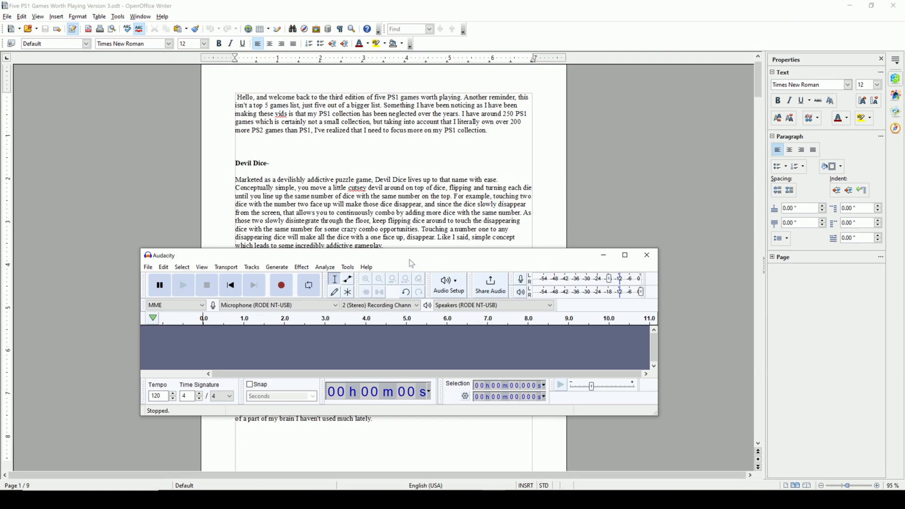
left_click_drag(411, 263, 830, 123)
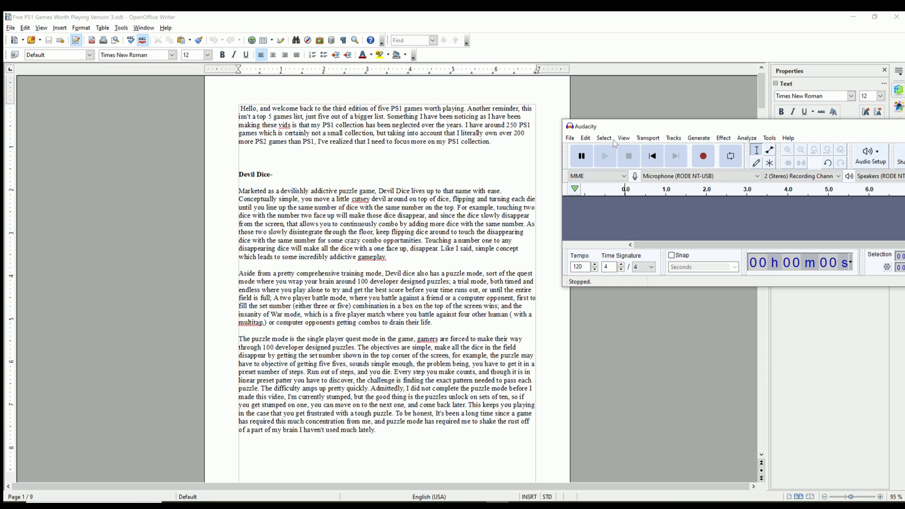
scroll(439, 413, "down", 5)
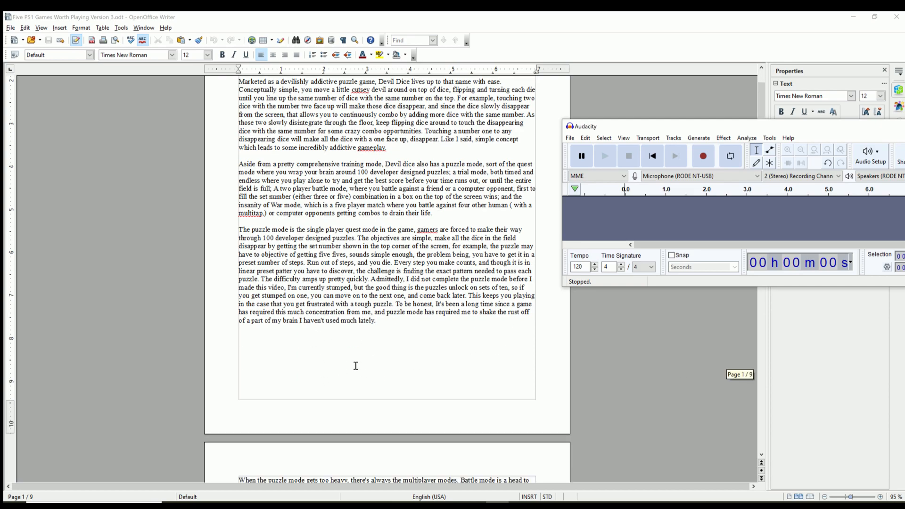
scroll(386, 325, "down", 1)
scroll(384, 320, "down", 1)
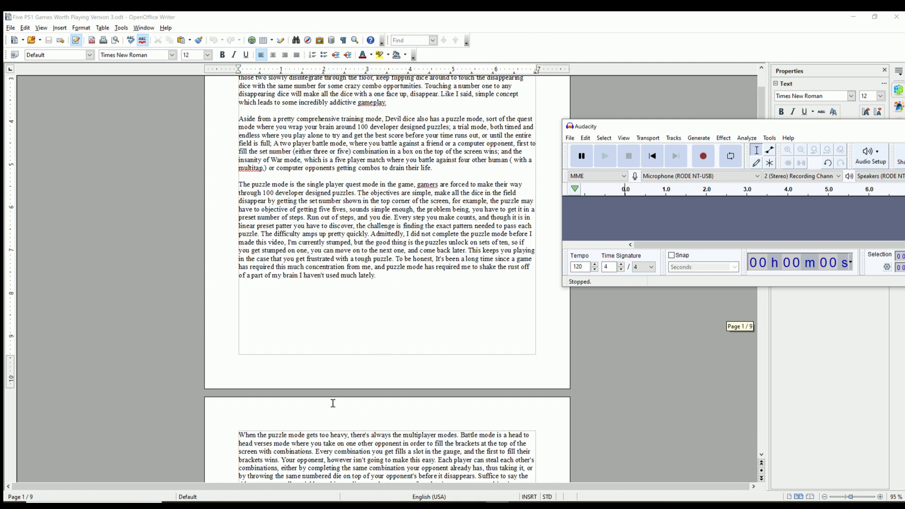
scroll(333, 400, "down", 6)
scroll(334, 373, "up", 5)
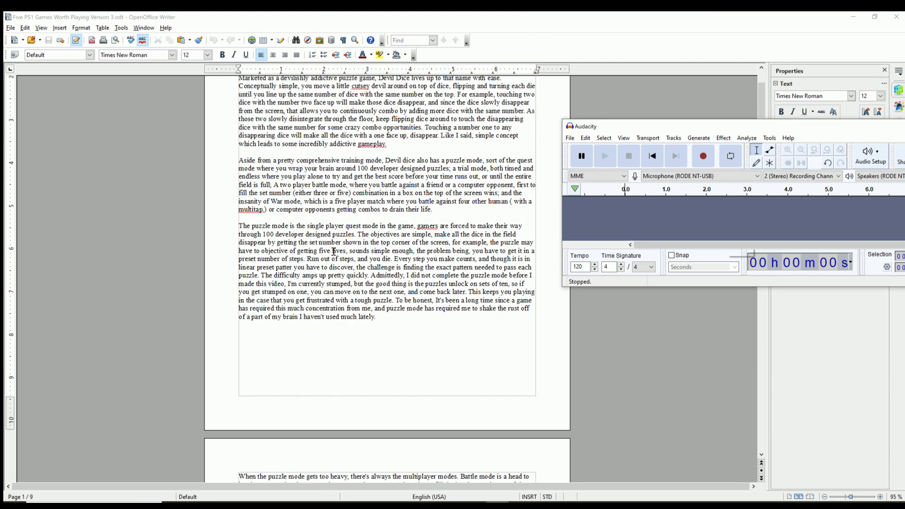
scroll(325, 256, "down", 1)
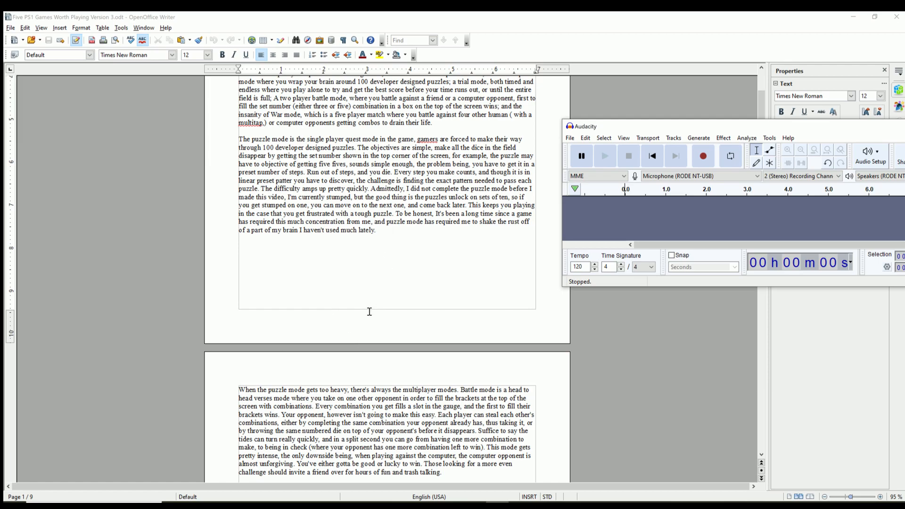
scroll(306, 373, "down", 10)
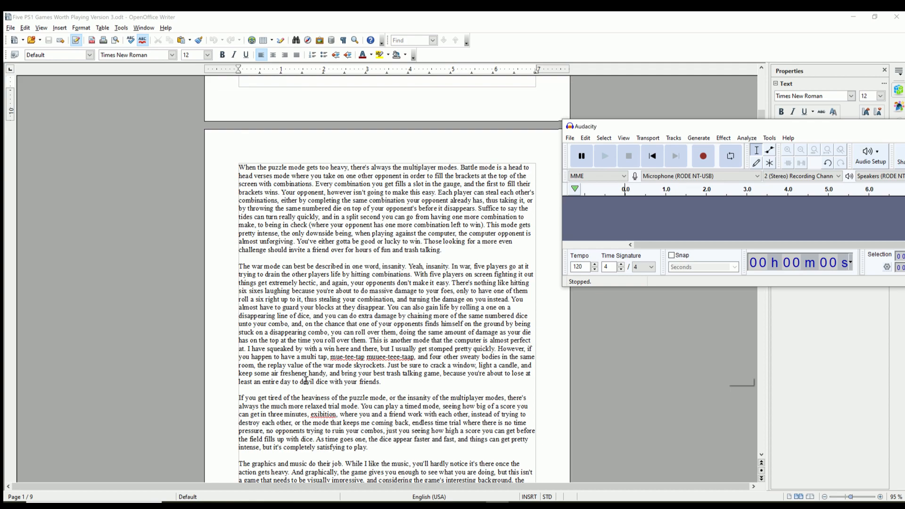
Place the Audacity window over the lower half of the script page and return the script to its opening paragraph
left_click_drag(672, 131, 286, 269)
left_click_drag(374, 257, 354, 272)
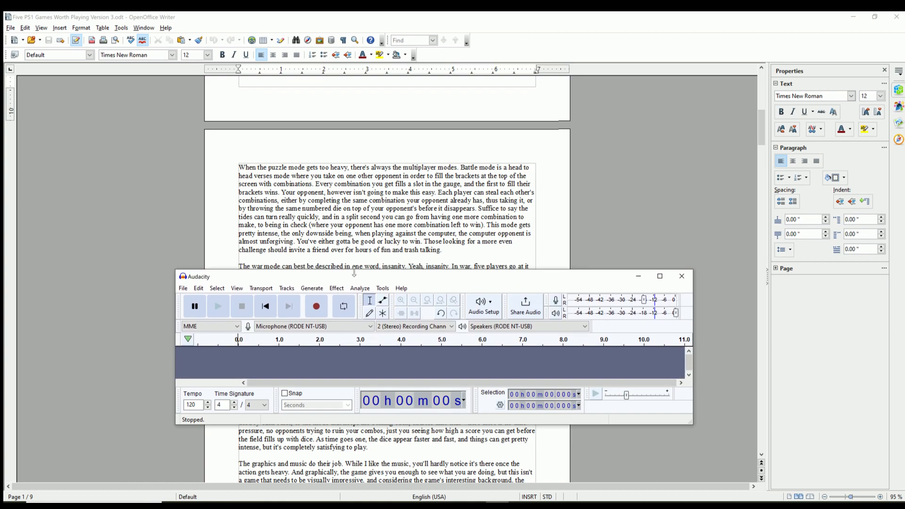
left_click_drag(399, 285, 362, 334)
scroll(396, 160, "up", 5)
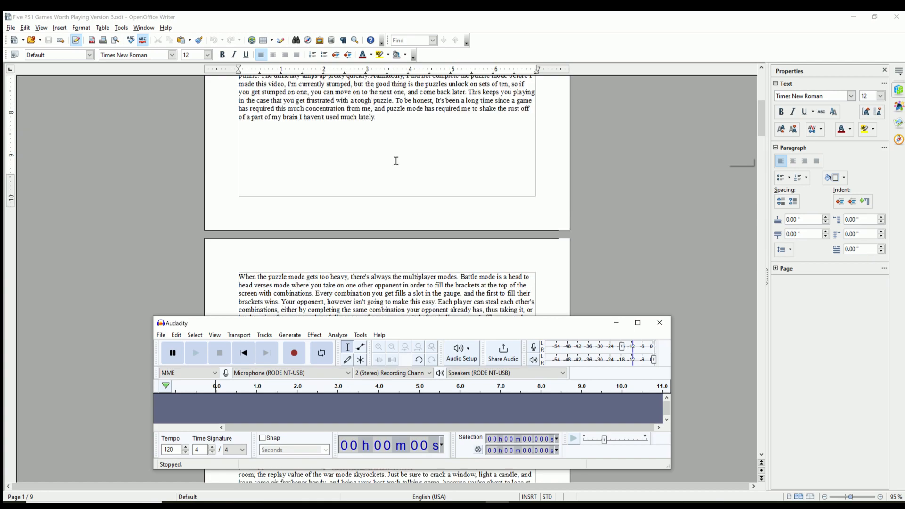
scroll(396, 161, "up", 12)
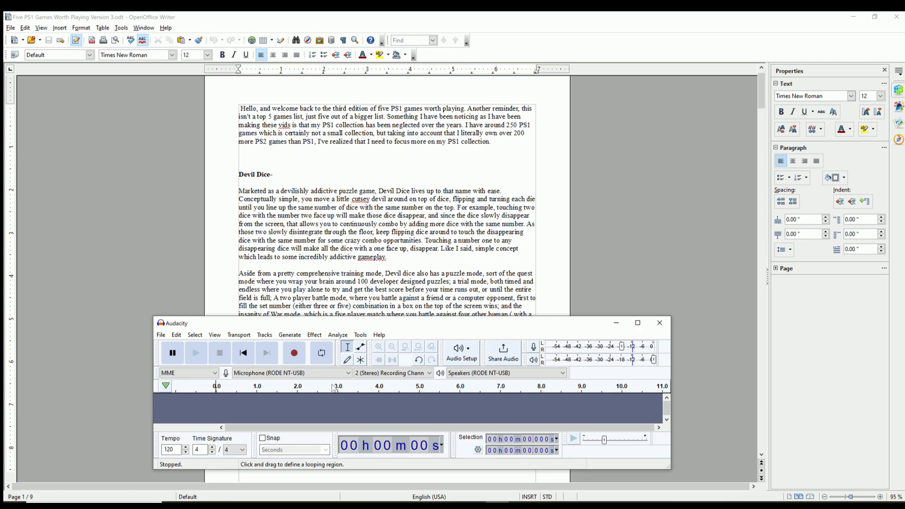
left_click_drag(380, 324, 370, 273)
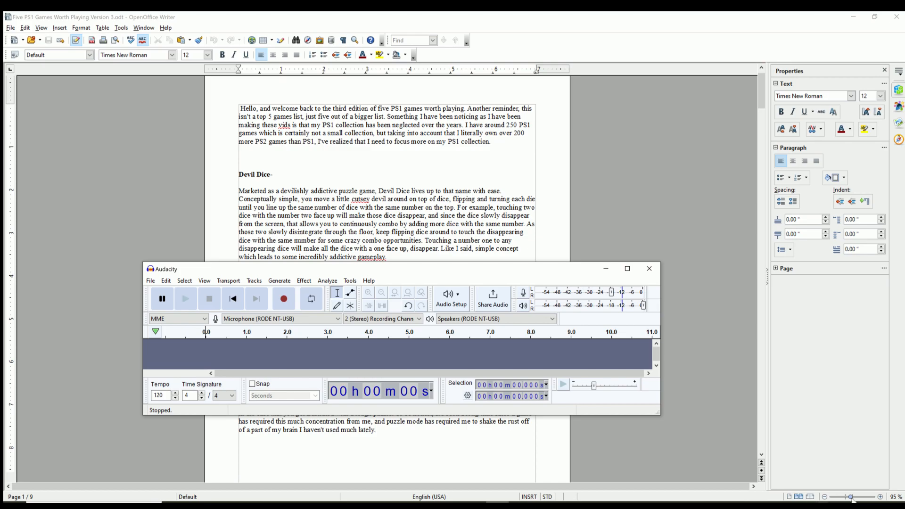
Switch to OpenOffice Writer and enlarge the script's zoom level to 115%
left_click(880, 497)
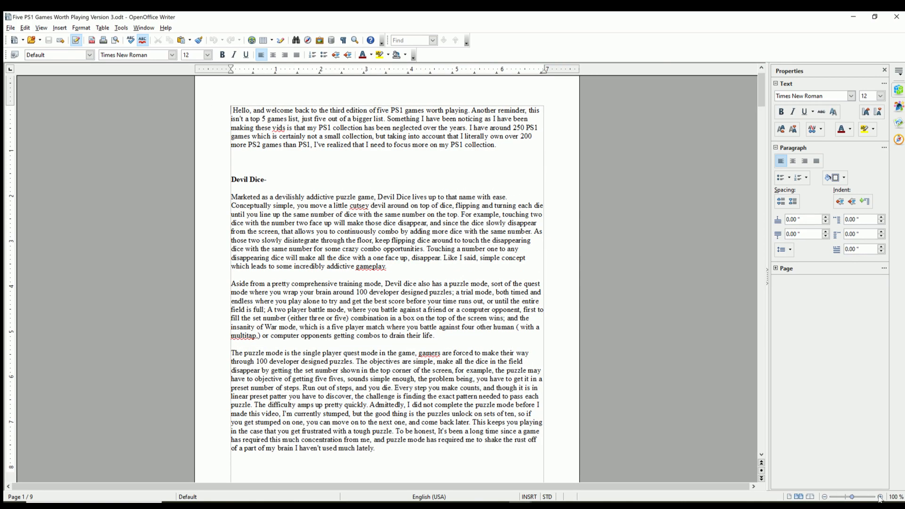
left_click(880, 497)
left_click(879, 497)
left_click(880, 497)
scroll(483, 357, "down", 6)
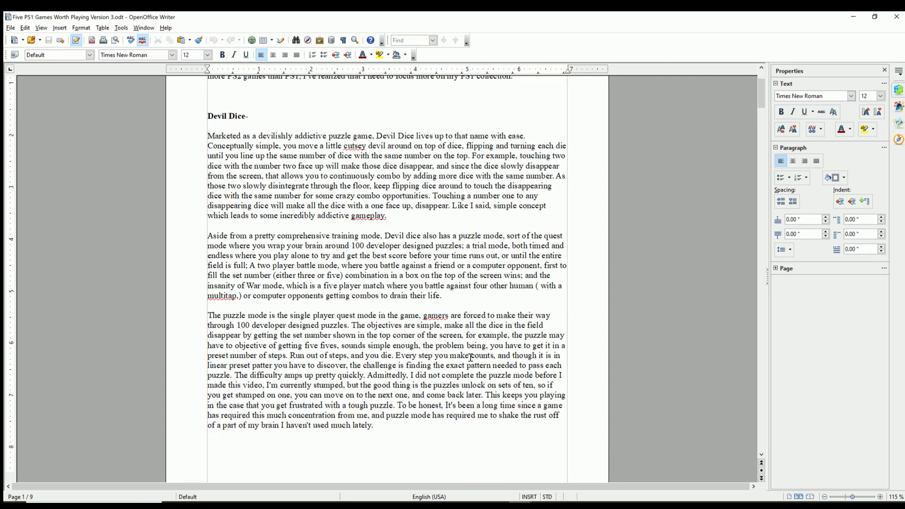
scroll(462, 364, "up", 7)
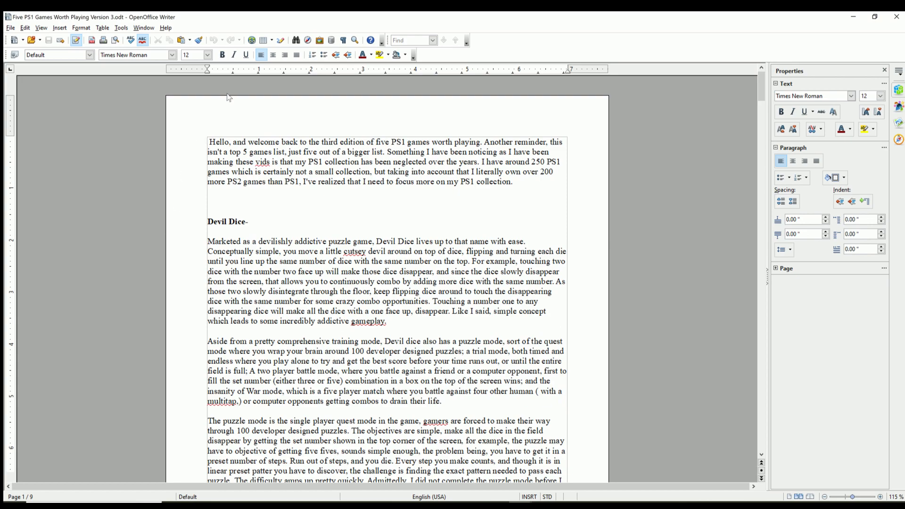
Select the entire script text and set its font size to 13
left_click(207, 54)
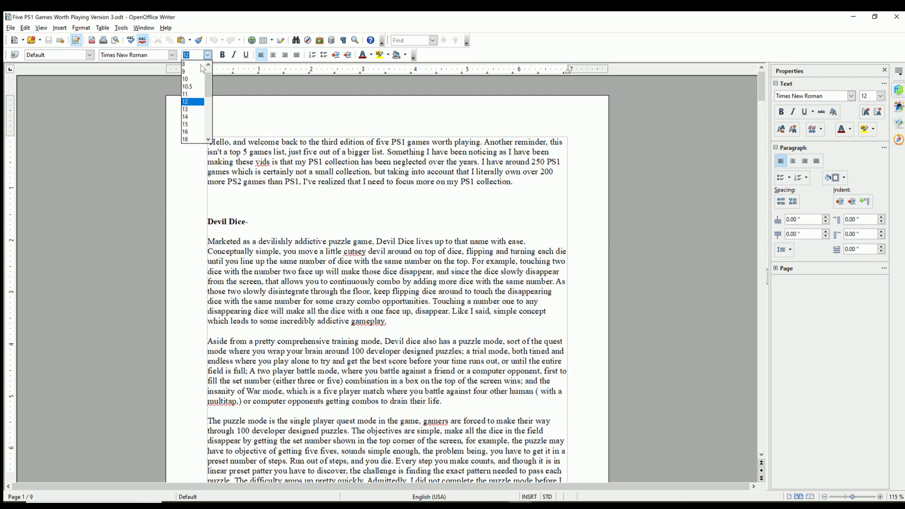
left_click(192, 109)
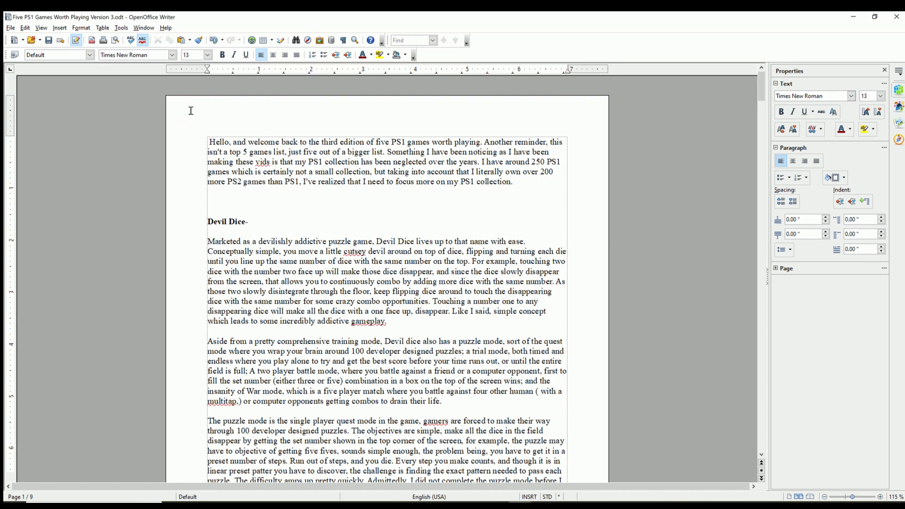
left_click_drag(210, 144, 324, 495)
left_click_drag(759, 157, 726, 463)
left_click_drag(546, 293, 205, 120)
left_click(207, 55)
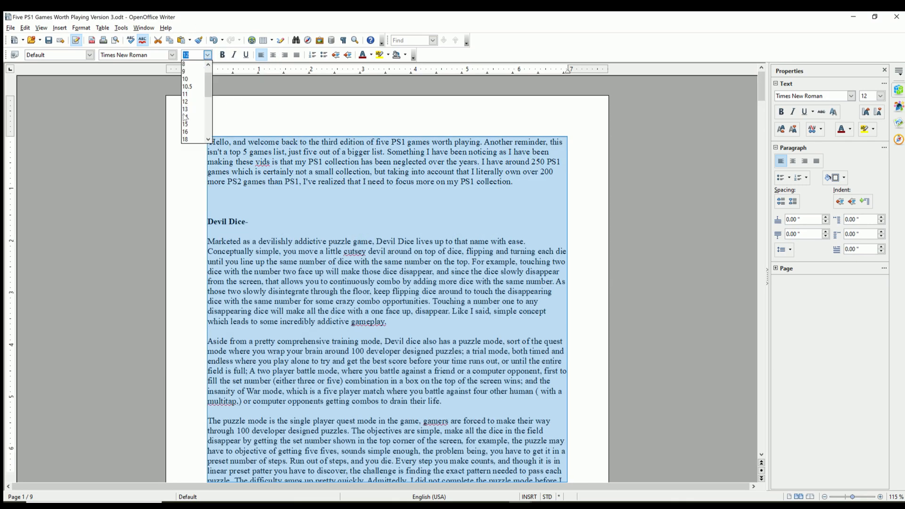
left_click(184, 111)
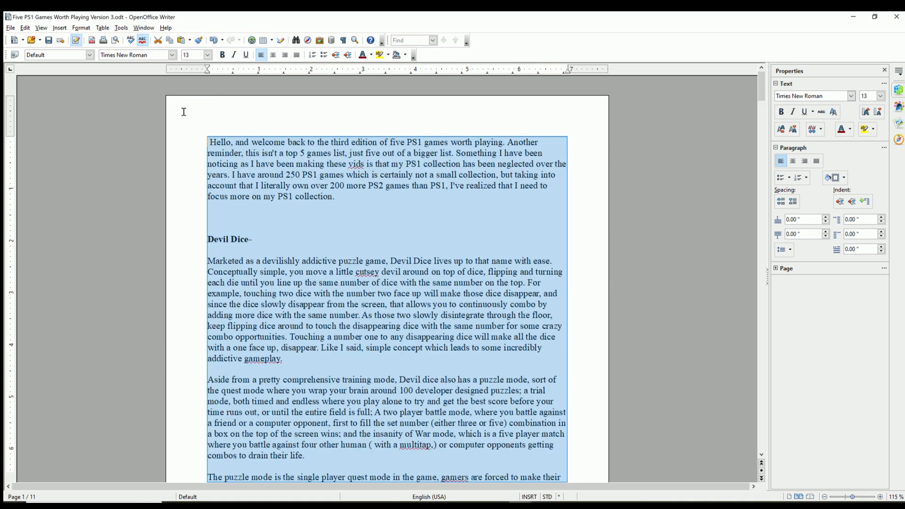
Remove bold from the entire script and change its font to Arial
left_click(223, 56)
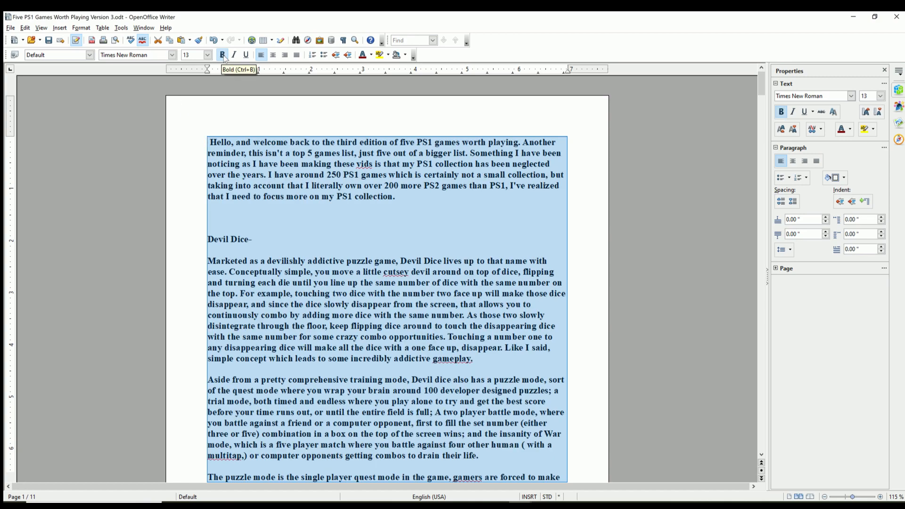
left_click(223, 56)
left_click(172, 55)
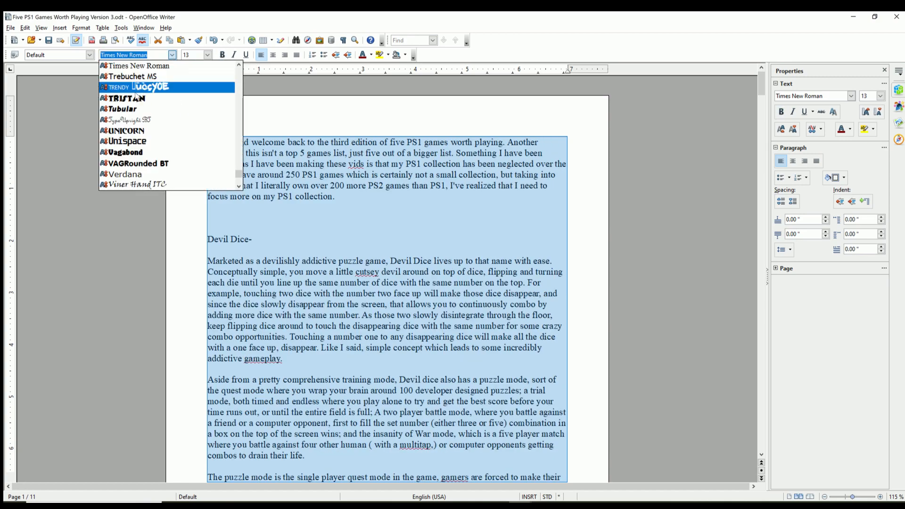
scroll(138, 94, "down", 3)
scroll(138, 113, "up", 10)
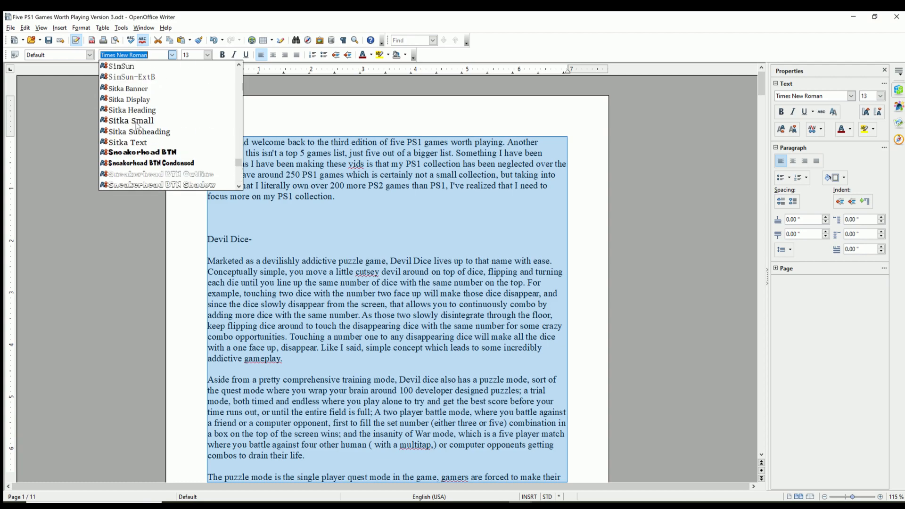
left_click_drag(239, 166, 243, 69)
left_click(155, 88)
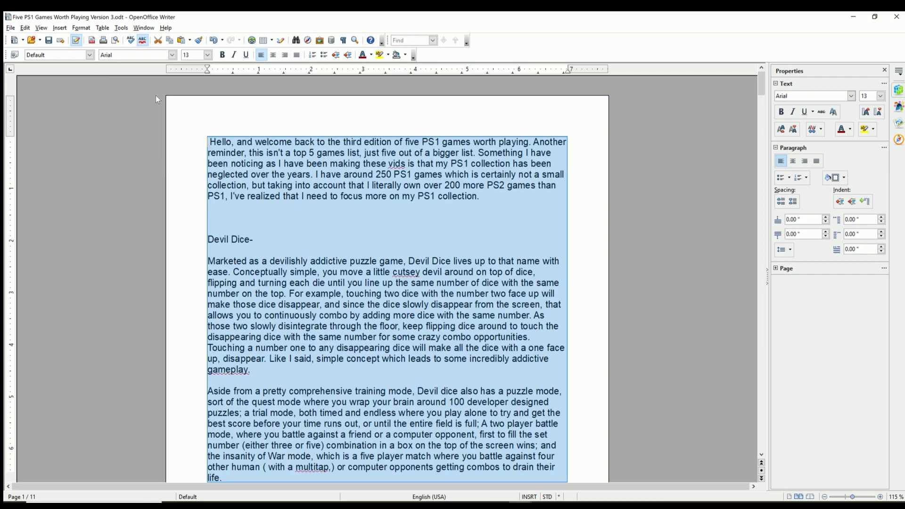
left_click(212, 165)
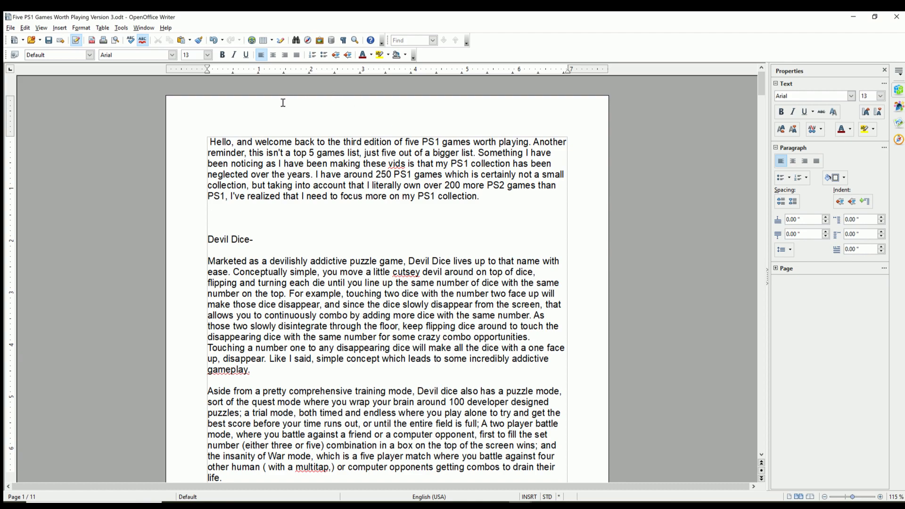
Bring the Audacity window back in front of the script and show the Devil Dice section above it
scroll(359, 221, "down", 1)
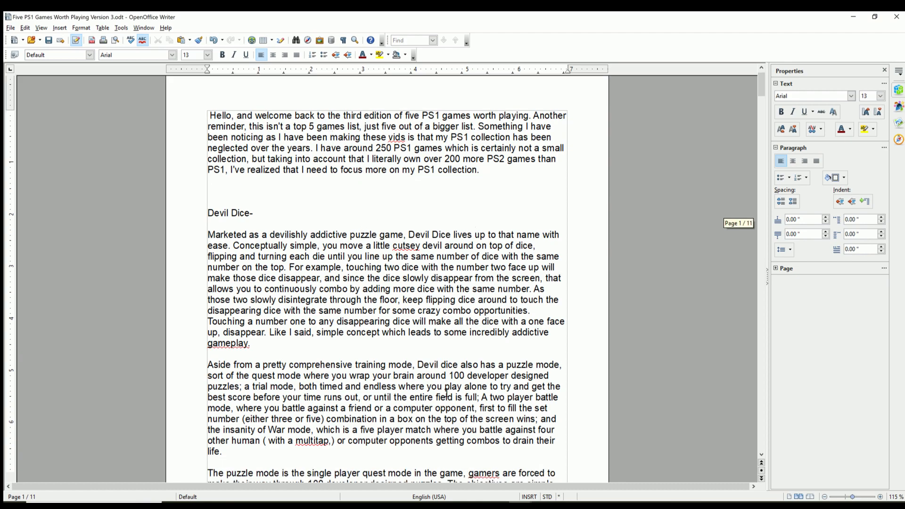
left_click(497, 505)
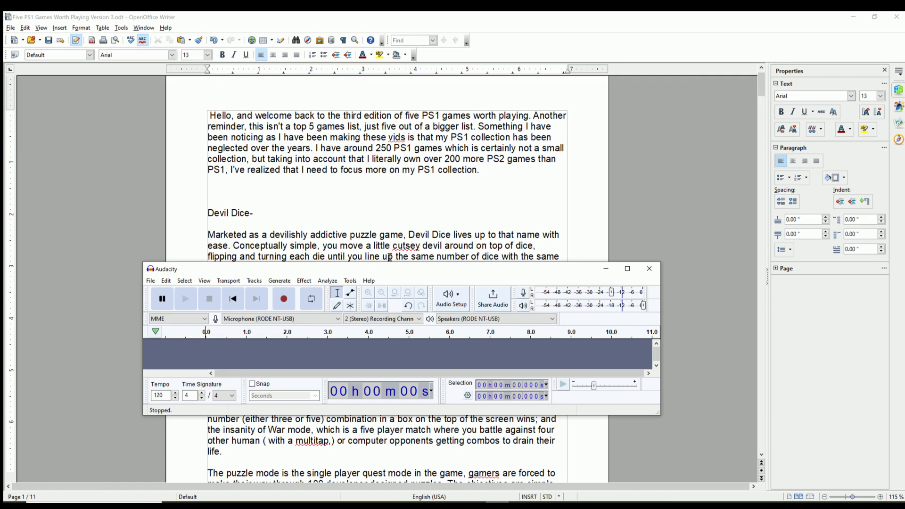
scroll(389, 257, "down", 2)
scroll(323, 163, "down", 2)
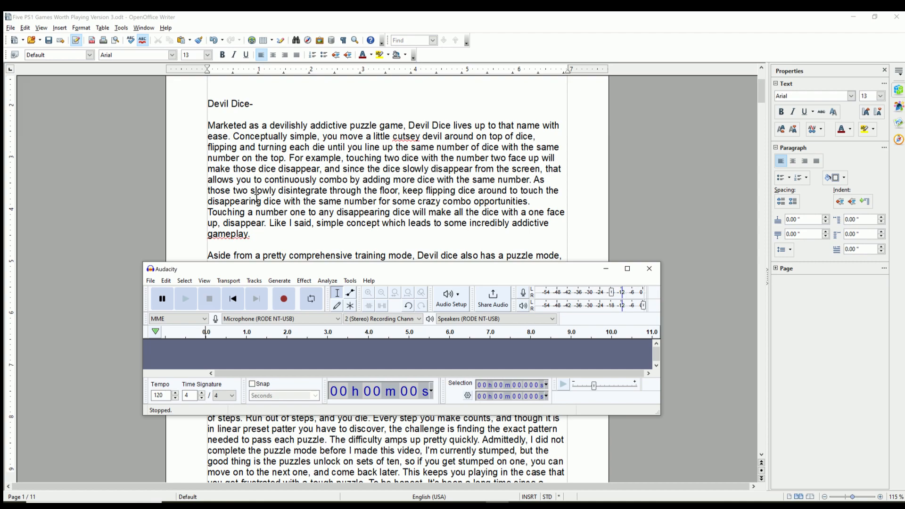
Record a short microphone test in Audacity, delete its track, and make the window taller below the first Devil Dice paragraph
left_click(284, 306)
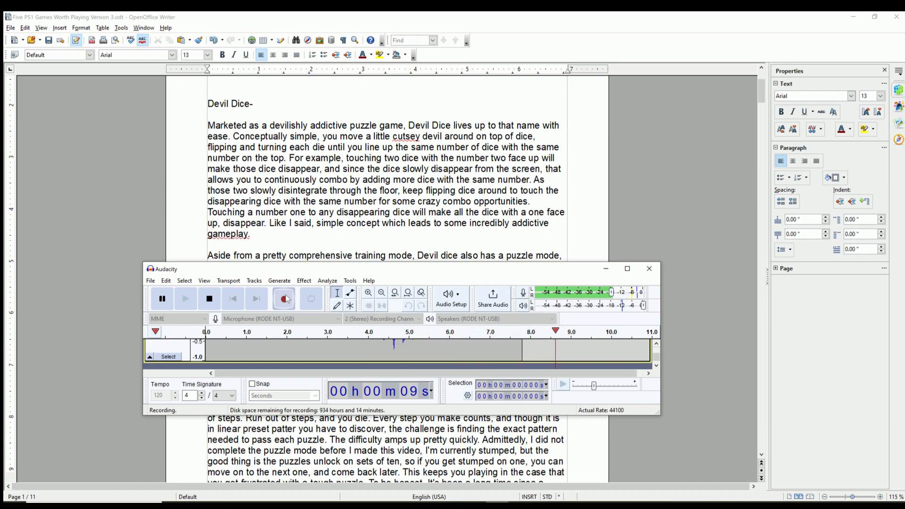
left_click(210, 298)
left_click_drag(313, 262, 314, 232)
scroll(210, 314, "up", 2)
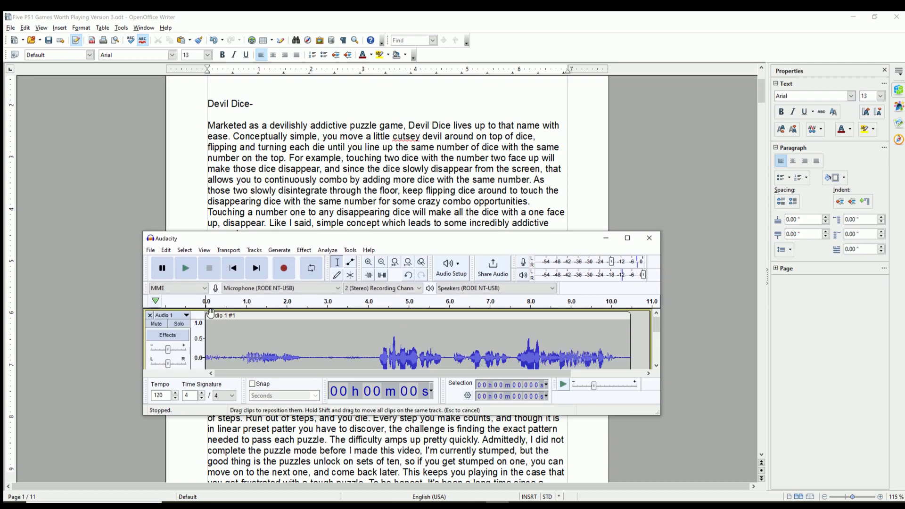
left_click(149, 315)
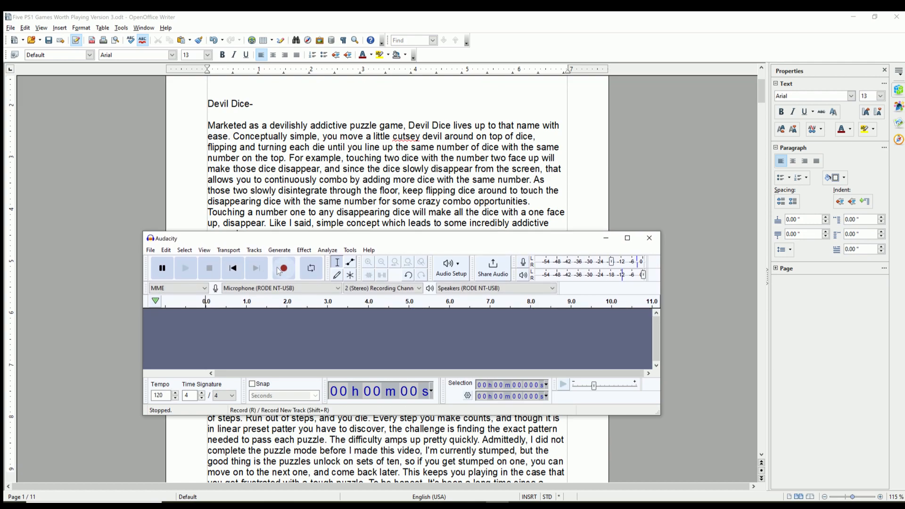
left_click_drag(296, 239, 290, 272)
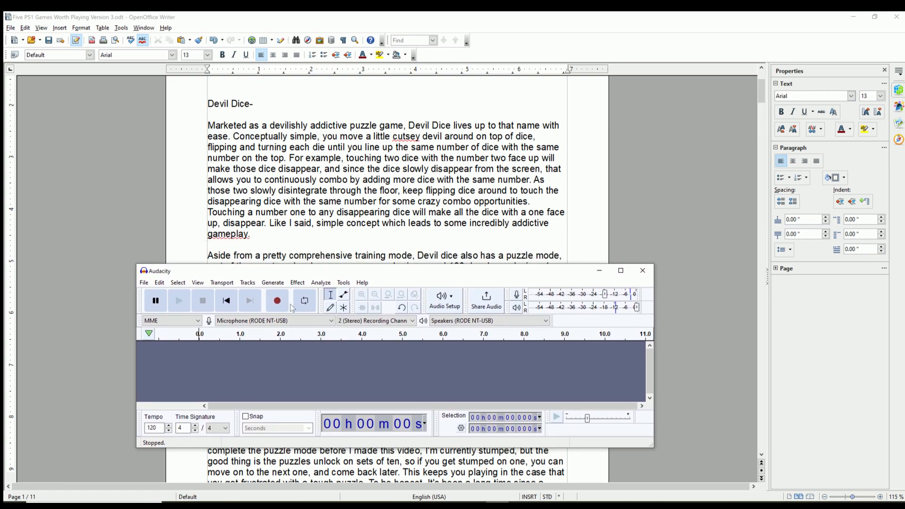
Record a second short microphone take and delete its track
left_click(278, 301)
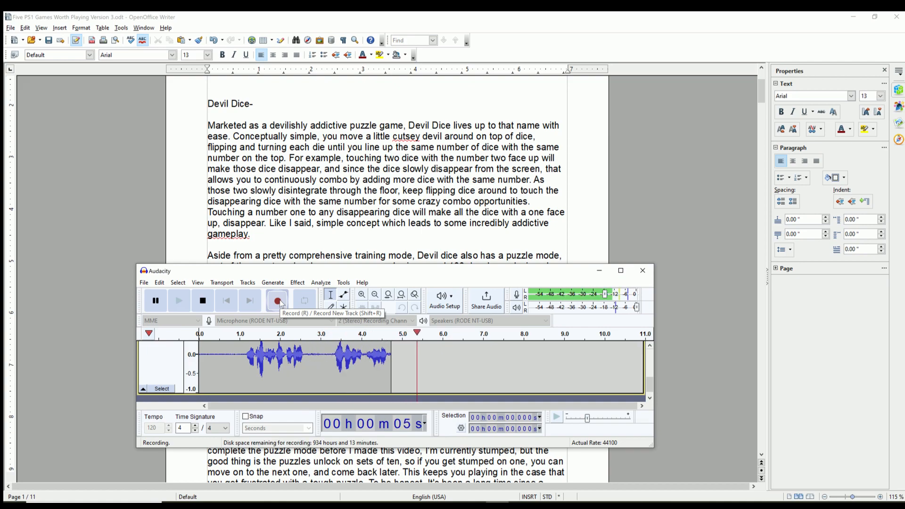
left_click(203, 301)
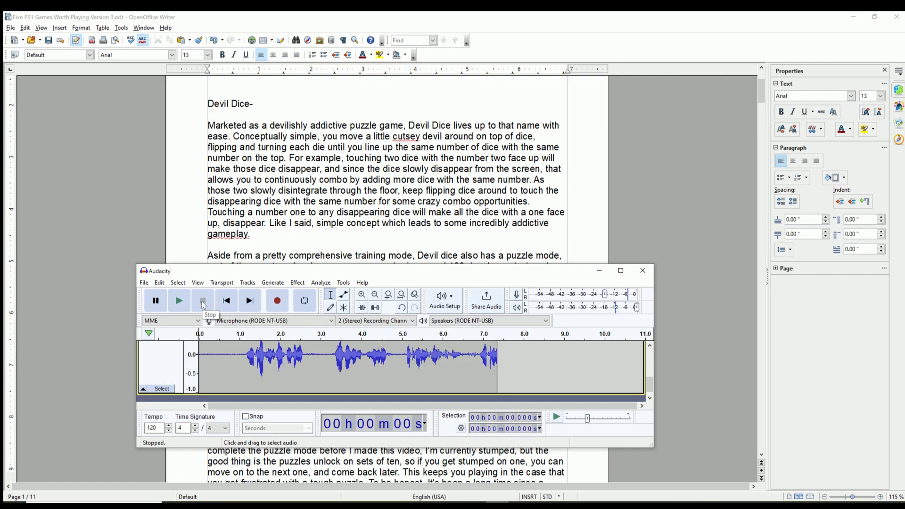
left_click(143, 347)
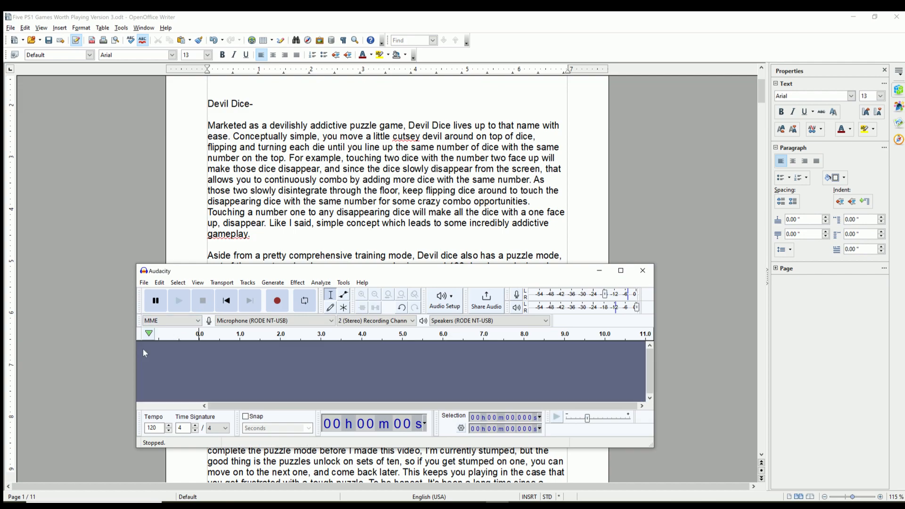
Record a new microphone take of about 55 seconds and stop the recording
left_click(278, 302)
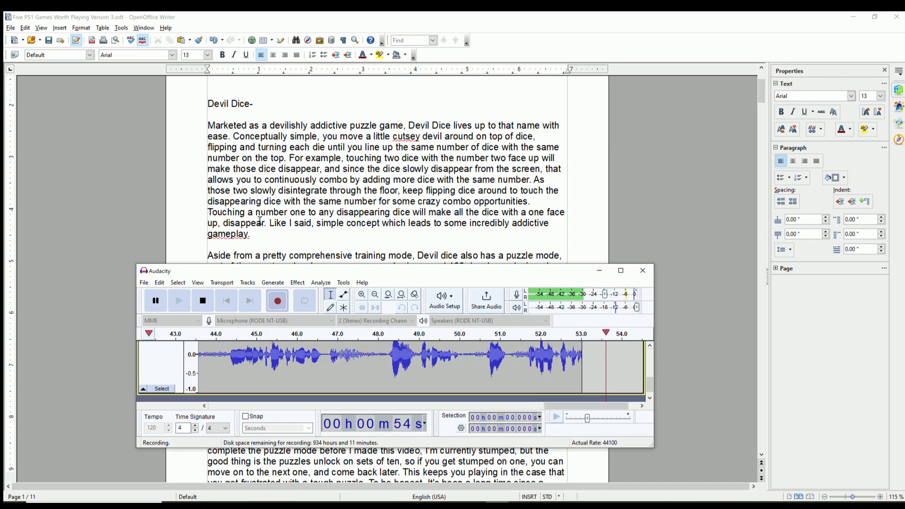
left_click(211, 309)
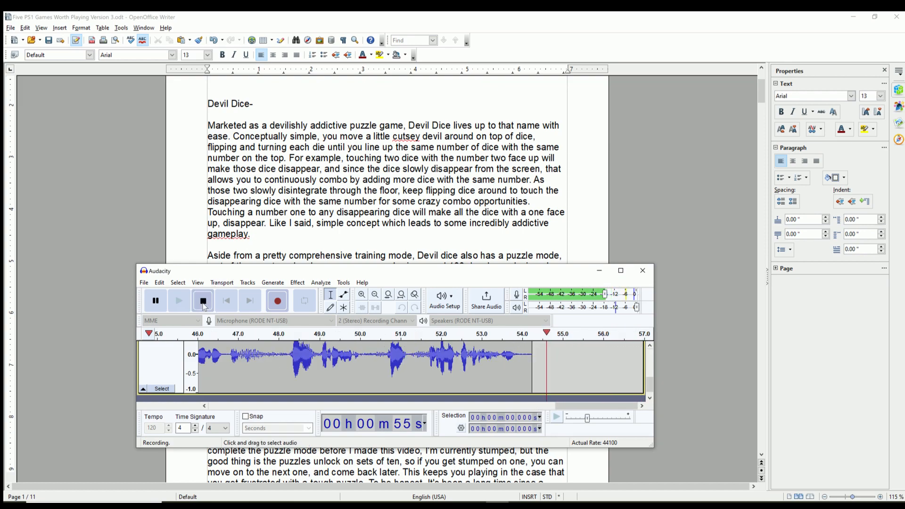
Select the whole recorded take and play back its opening seconds
left_click(168, 365)
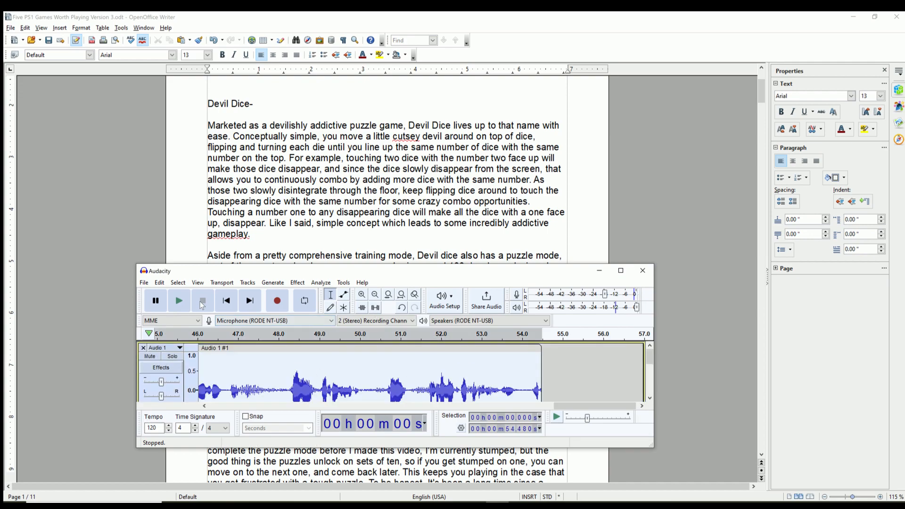
left_click(178, 302)
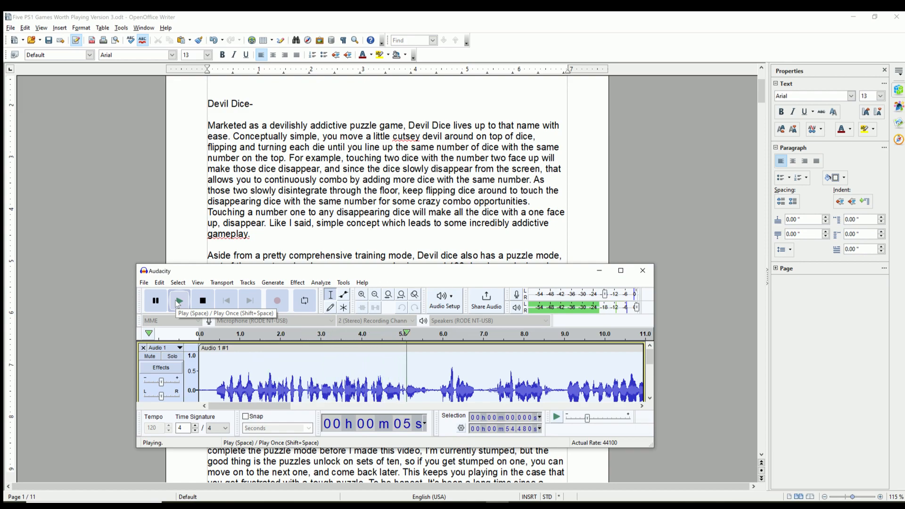
left_click(203, 302)
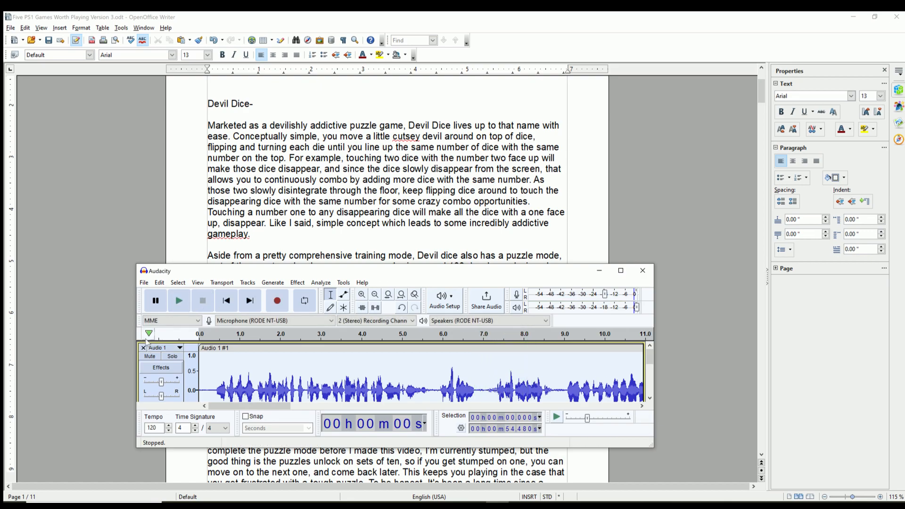
scroll(156, 348, "down", 1)
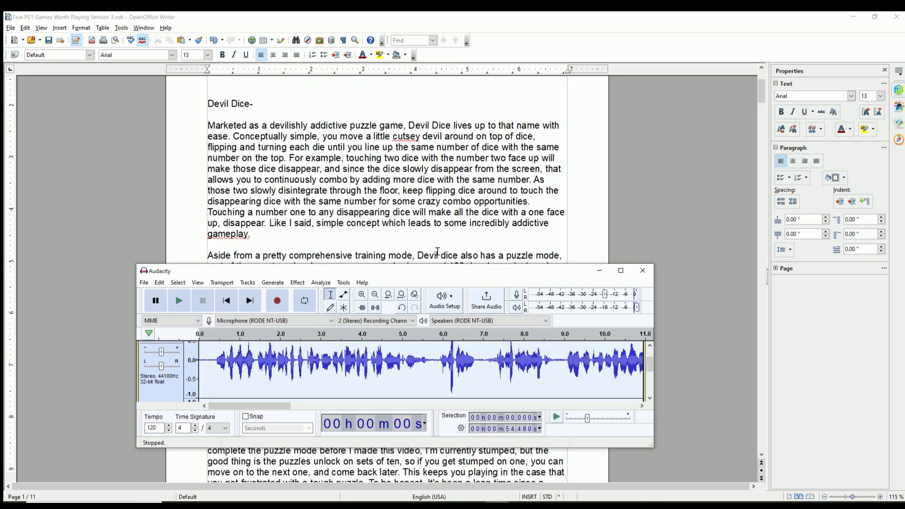
Maximize the Audacity window and apply a Soft Limit limiter to the take, limiting to -6.00 dB
left_click(620, 270)
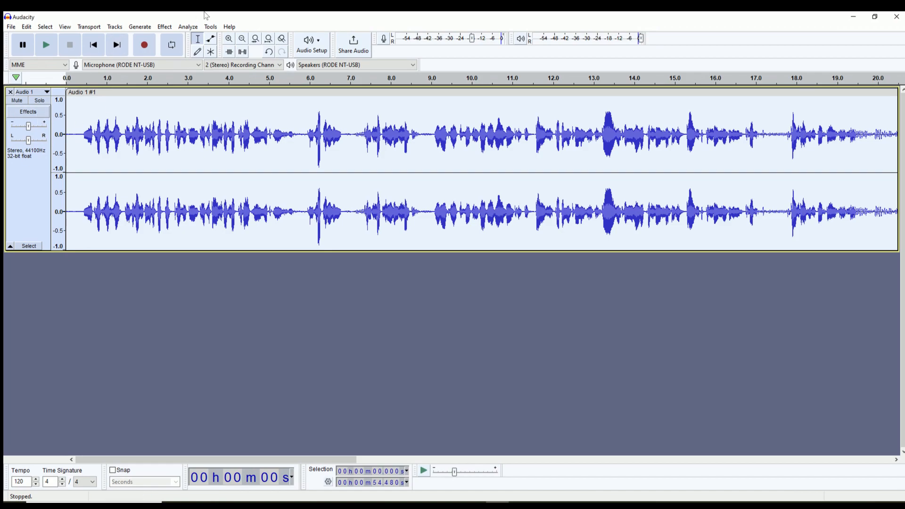
left_click(164, 28)
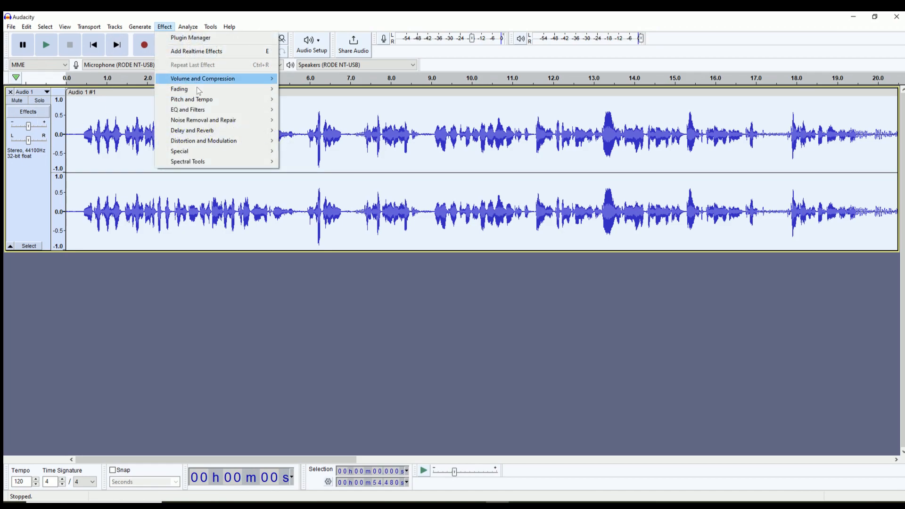
mouse_move(225, 112)
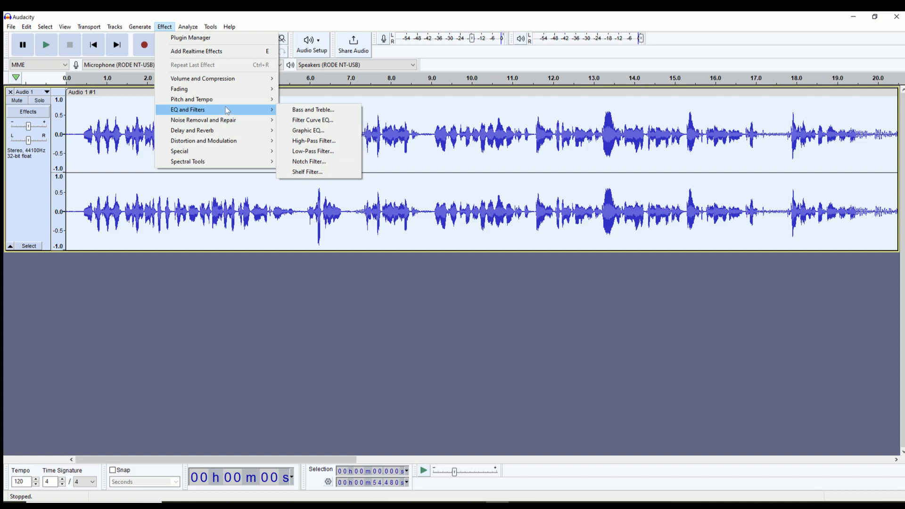
mouse_move(278, 78)
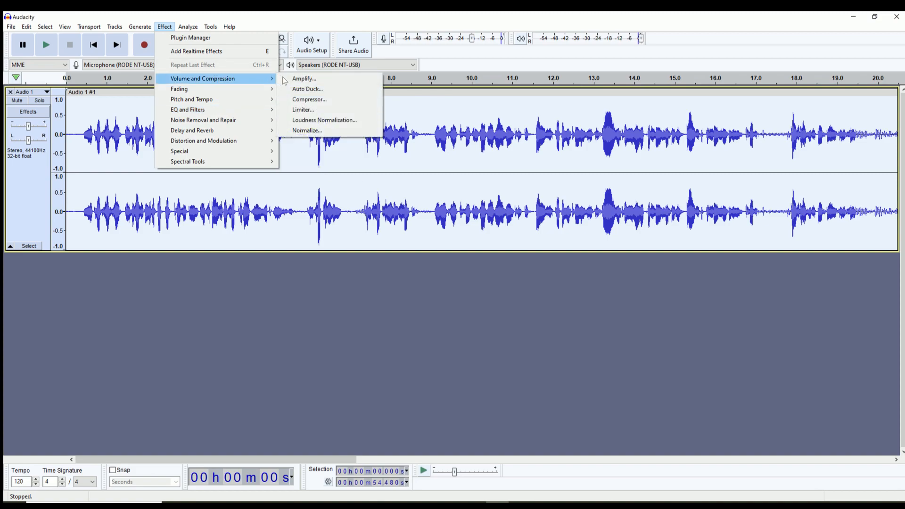
left_click(303, 109)
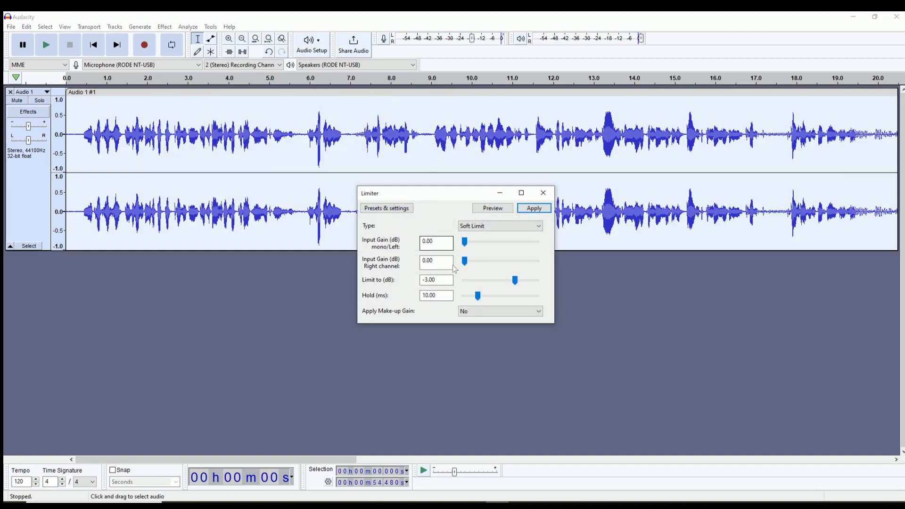
left_click(429, 280)
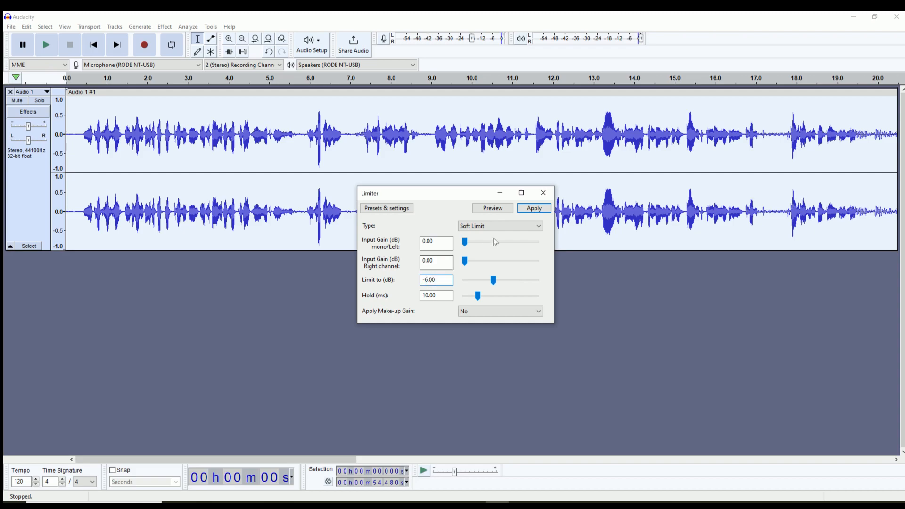
left_click(535, 209)
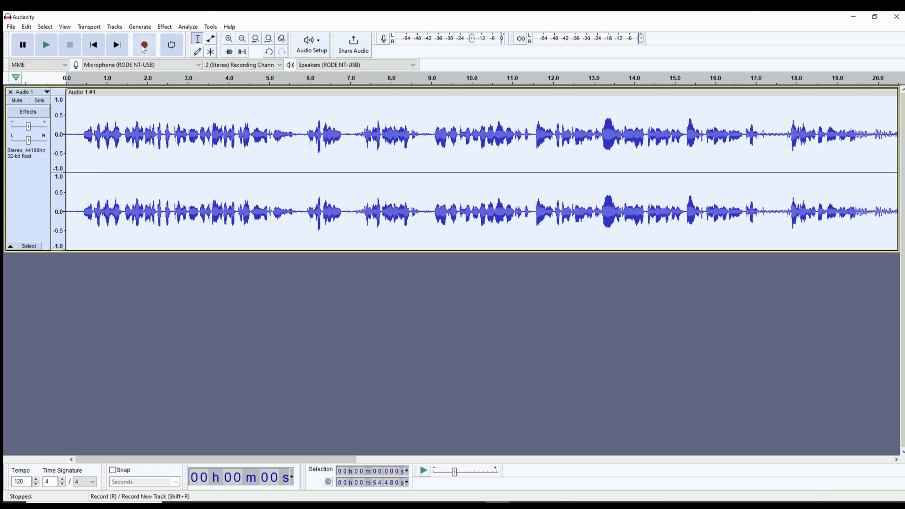
Normalize the take's peak amplitude with DC offset removal enabled, and play back the processed audio
left_click(171, 28)
mouse_move(198, 80)
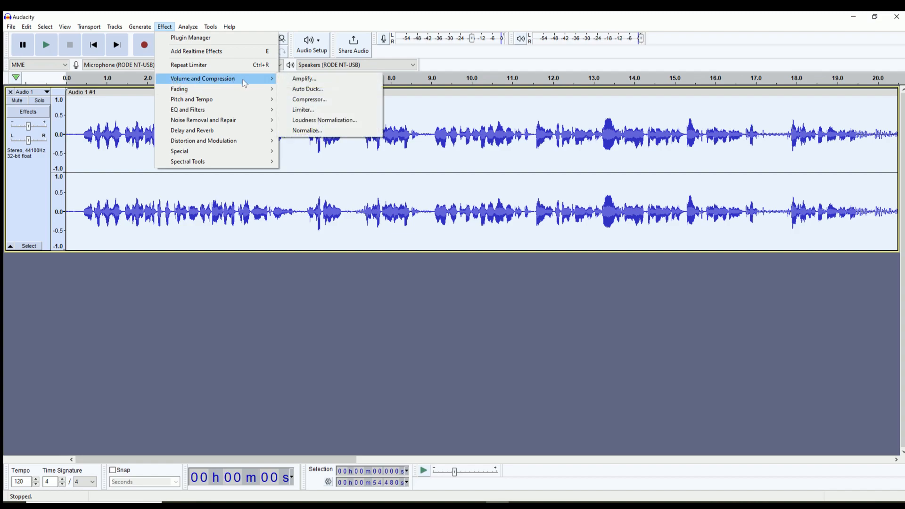
left_click(313, 131)
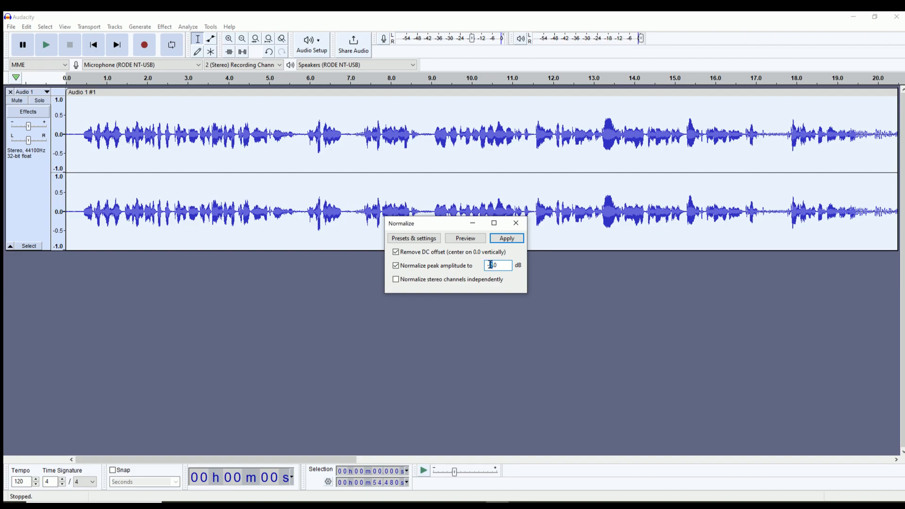
left_click(507, 239)
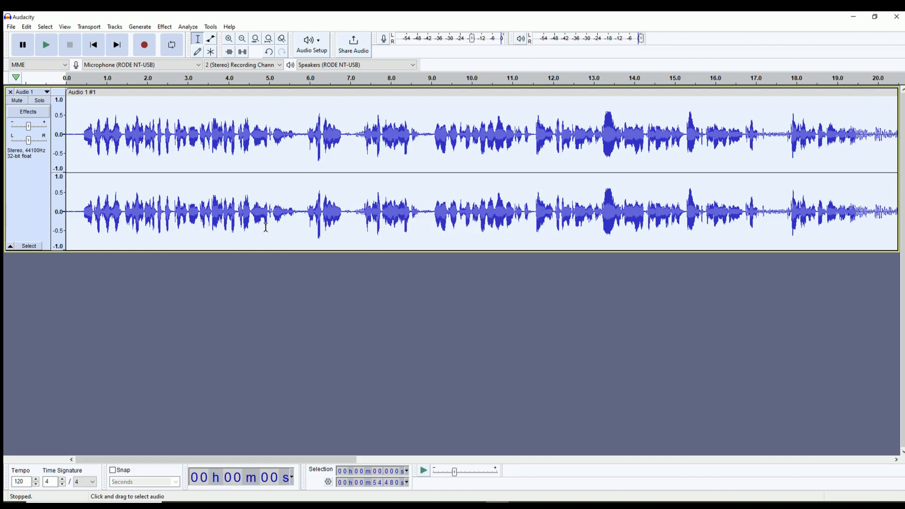
left_click(47, 48)
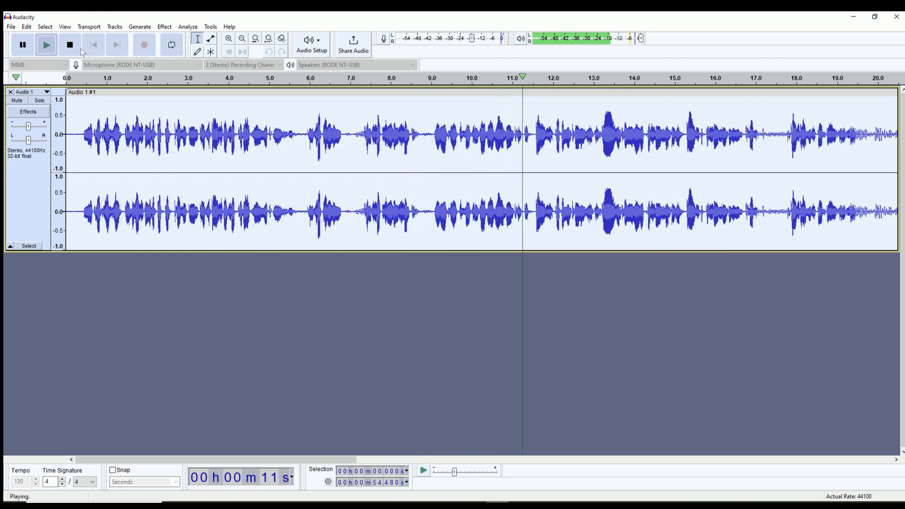
Delete the processed track and close the project without saving it
left_click(10, 92)
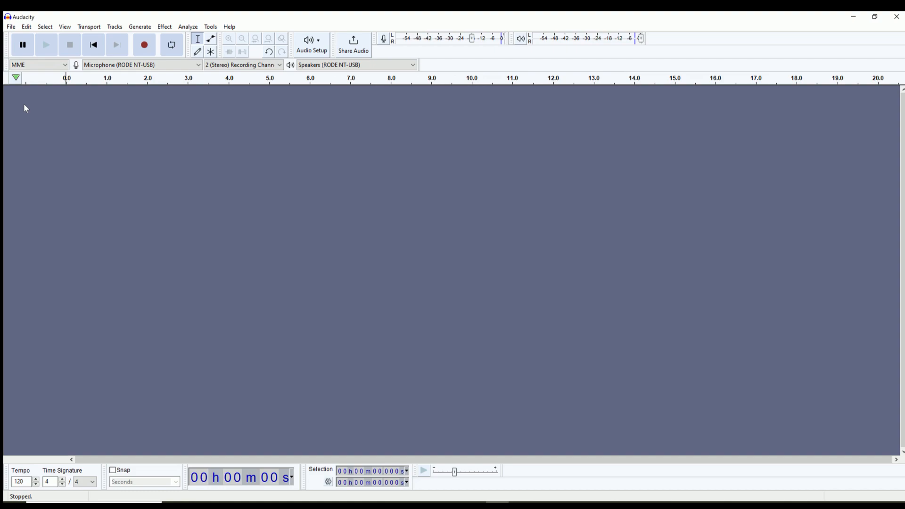
left_click(897, 17)
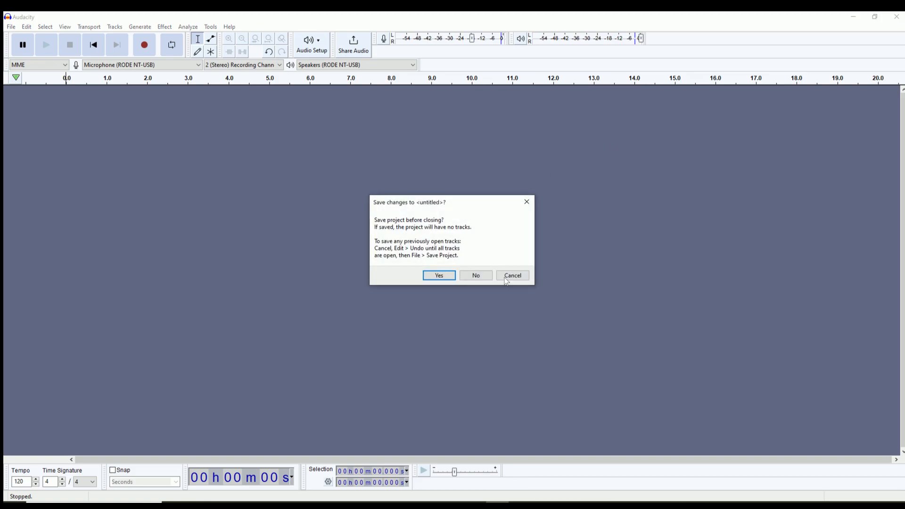
left_click(476, 275)
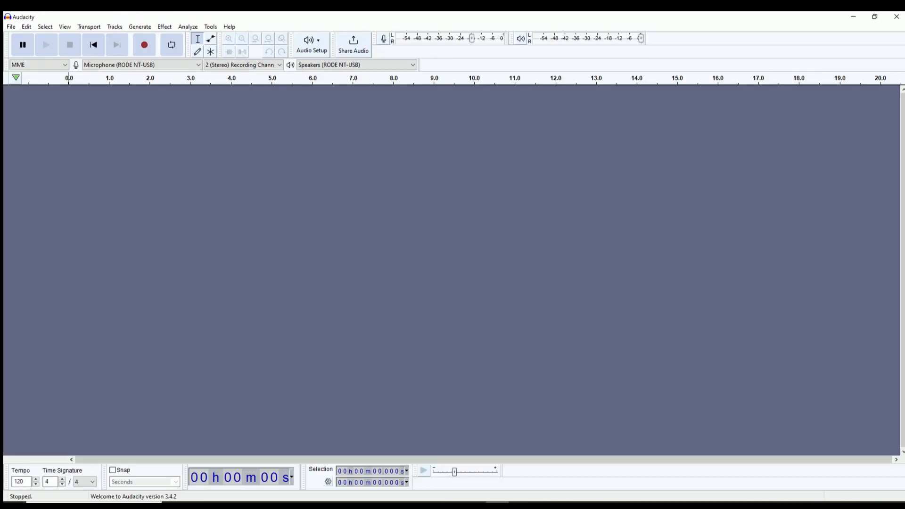
Restore the empty Audacity window to its smaller size and show the script's Einhander section above it
left_click(875, 16)
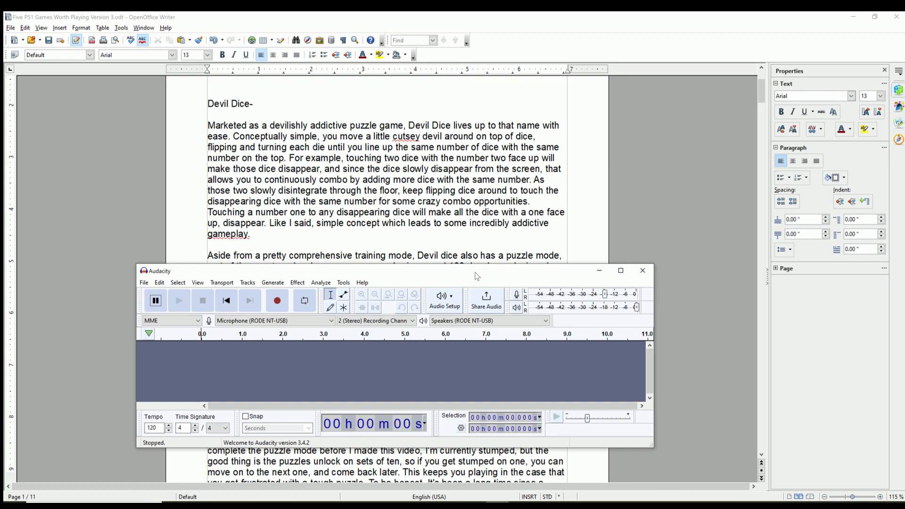
scroll(413, 173, "down", 5)
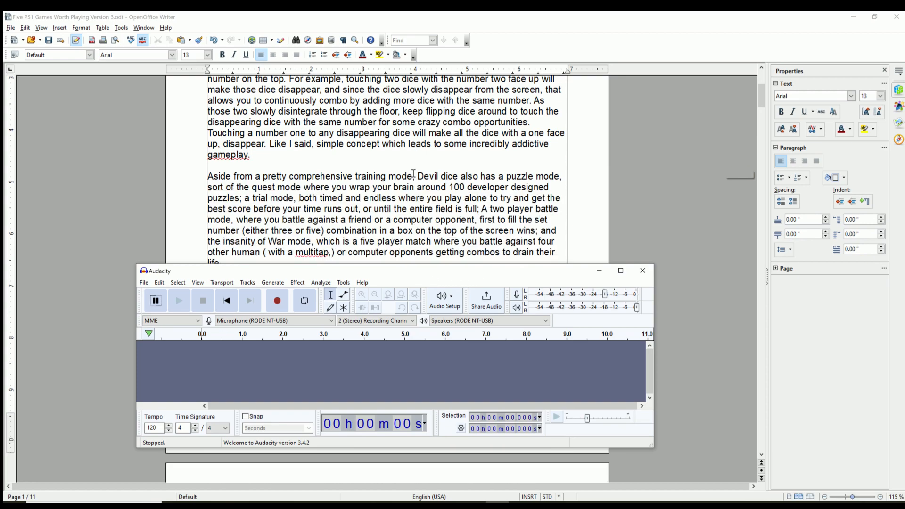
scroll(348, 160, "down", 13)
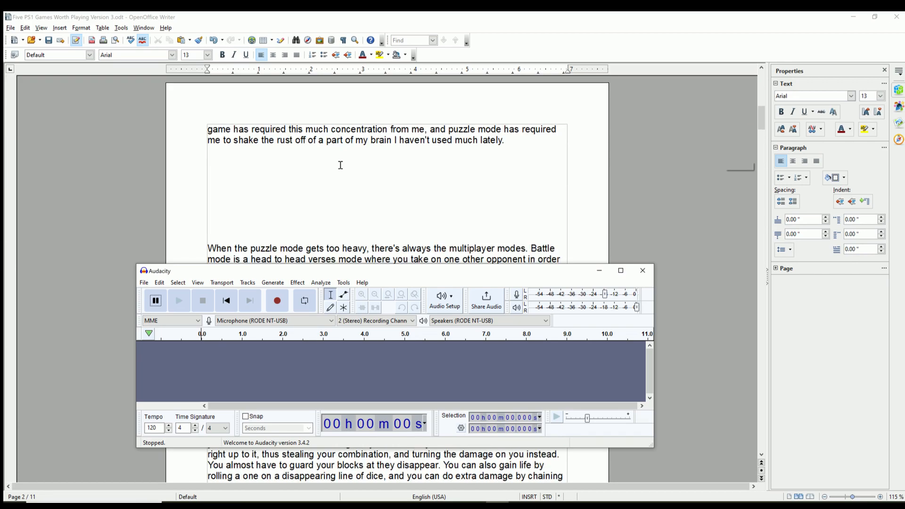
left_click_drag(760, 130, 753, 204)
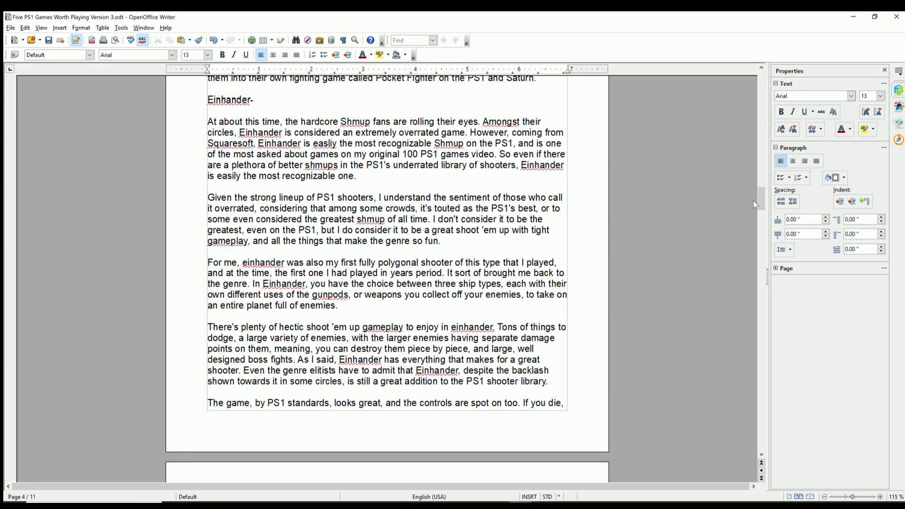
left_click(498, 506)
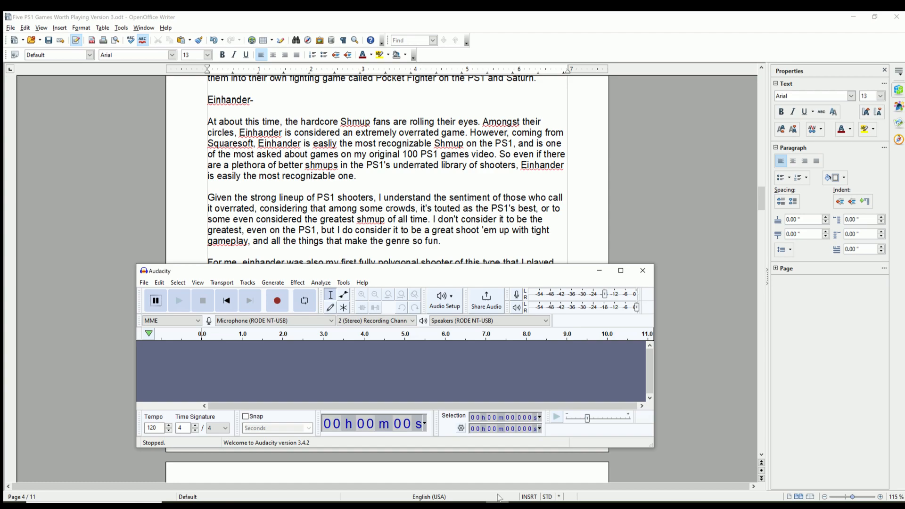
Record a microphone take of the Einhander section about 44 seconds long and stop the recording
left_click(278, 302)
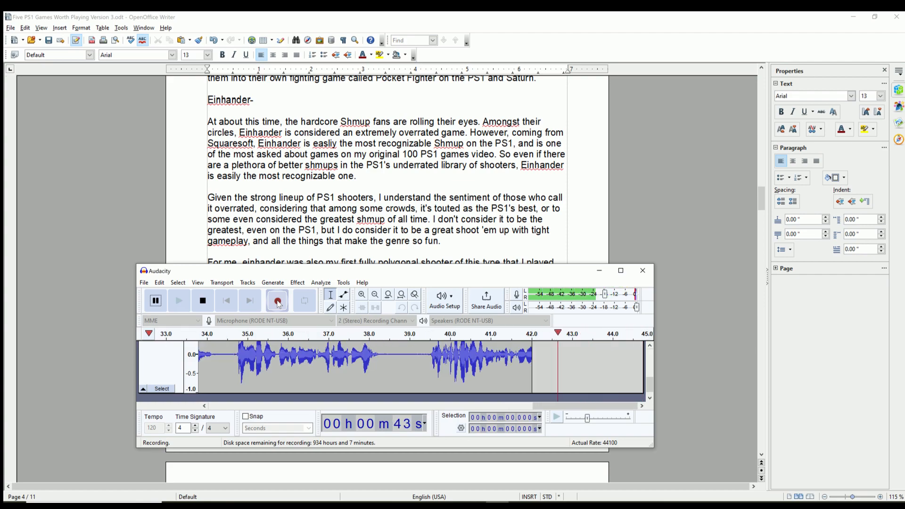
left_click(202, 301)
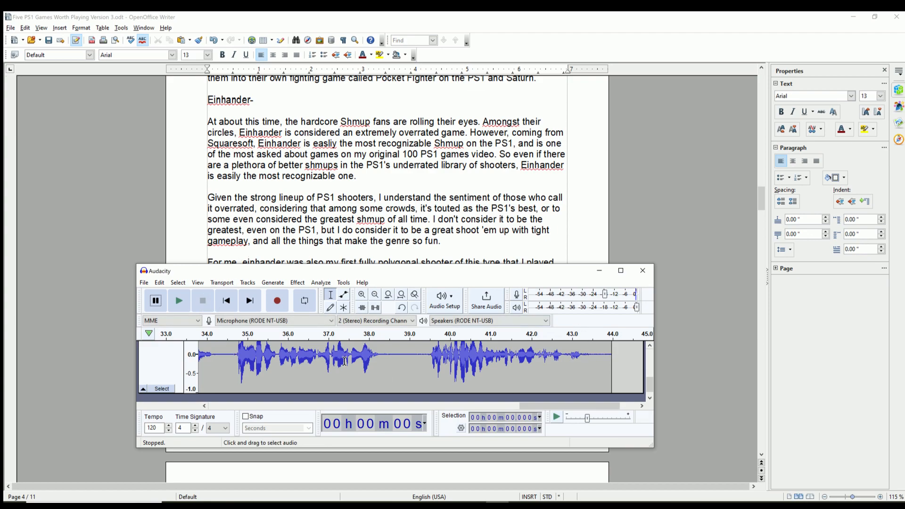
Make the Audacity window taller and delete the take's audio from about 39 seconds to the end
left_click_drag(526, 264, 526, 159)
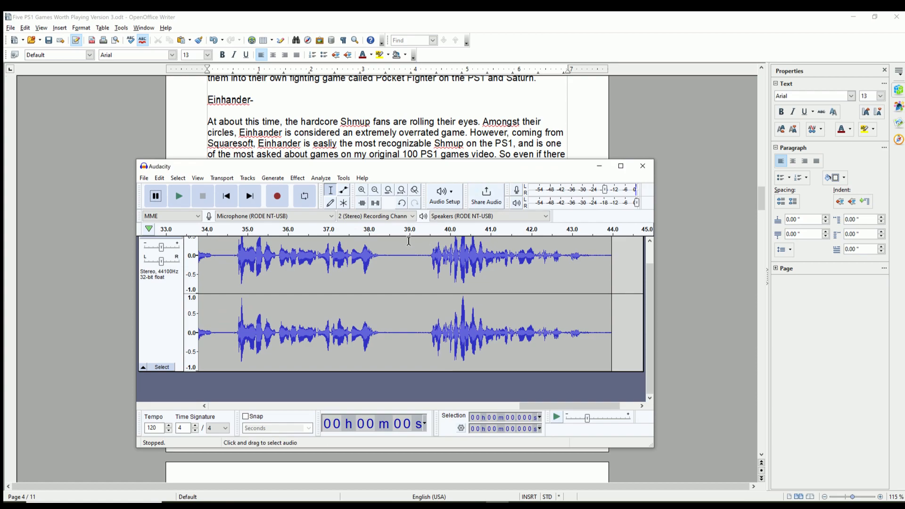
left_click_drag(410, 238, 614, 248)
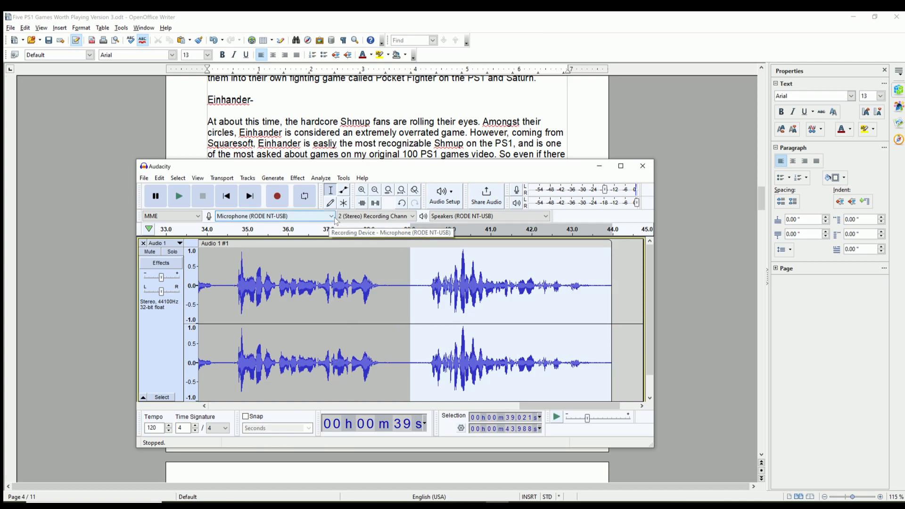
left_click(301, 198)
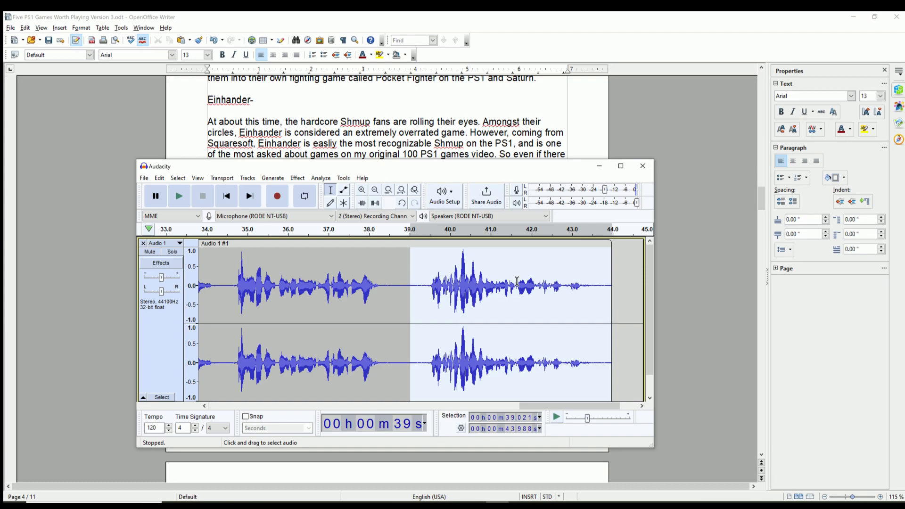
key("Delete")
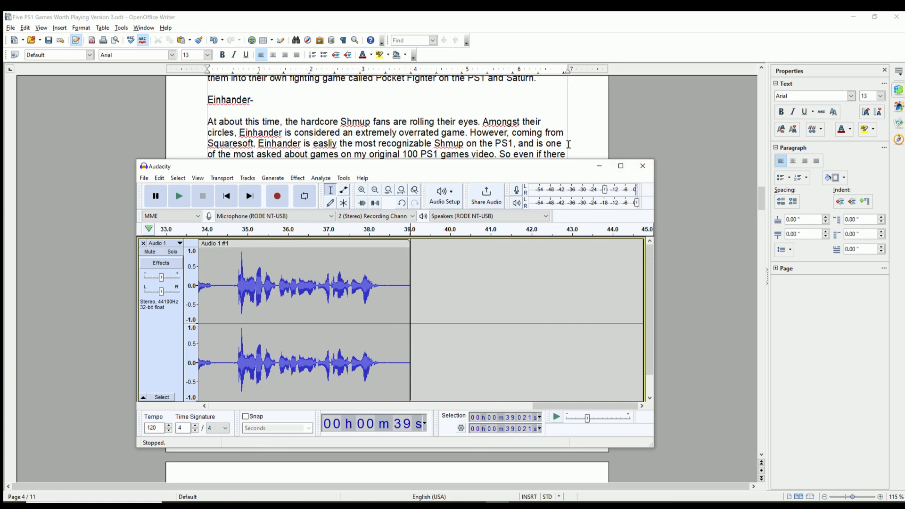
Shorten the Audacity window to uncover the second Einhander paragraph, clear the text selection in the script, and return to Audacity
left_click_drag(477, 158, 472, 188)
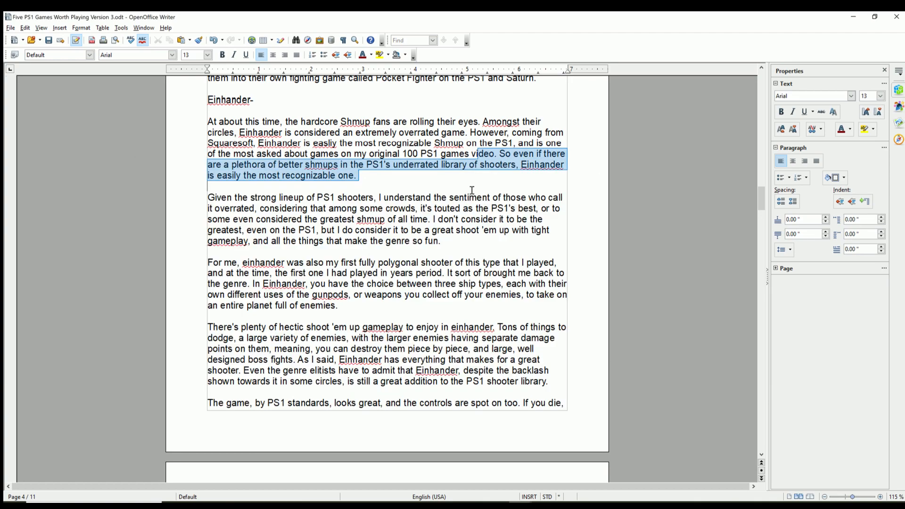
key("alt+Tab")
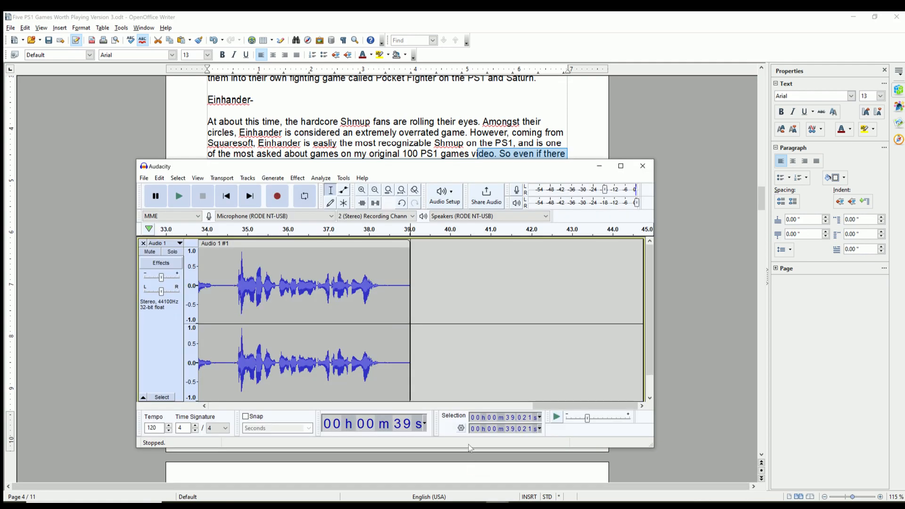
left_click_drag(448, 163, 456, 274)
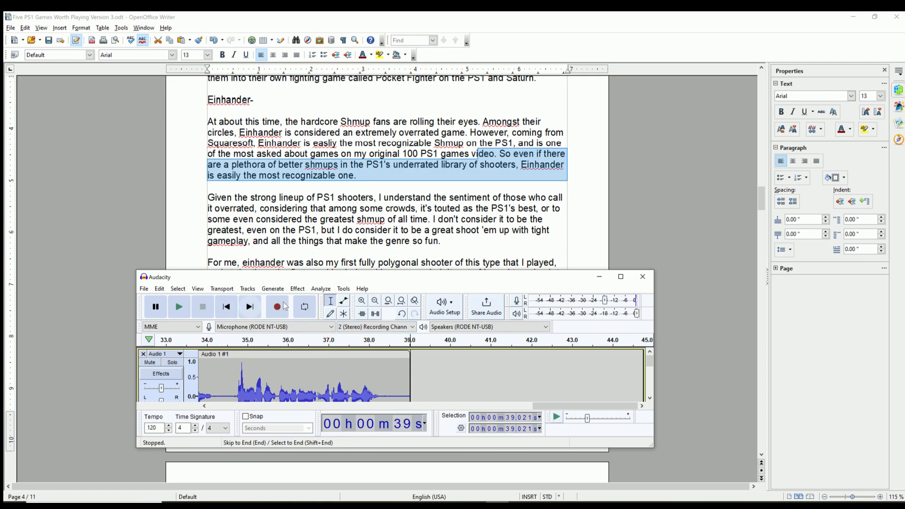
left_click(370, 205)
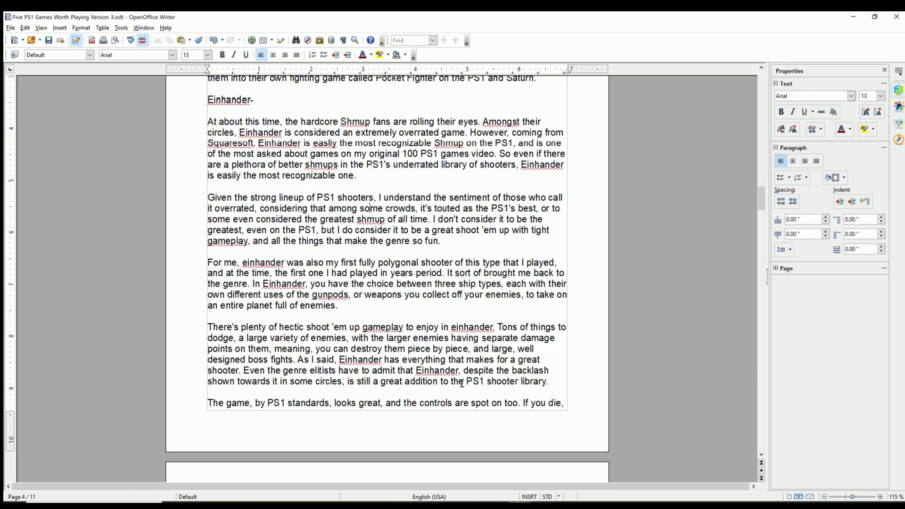
left_click(497, 504)
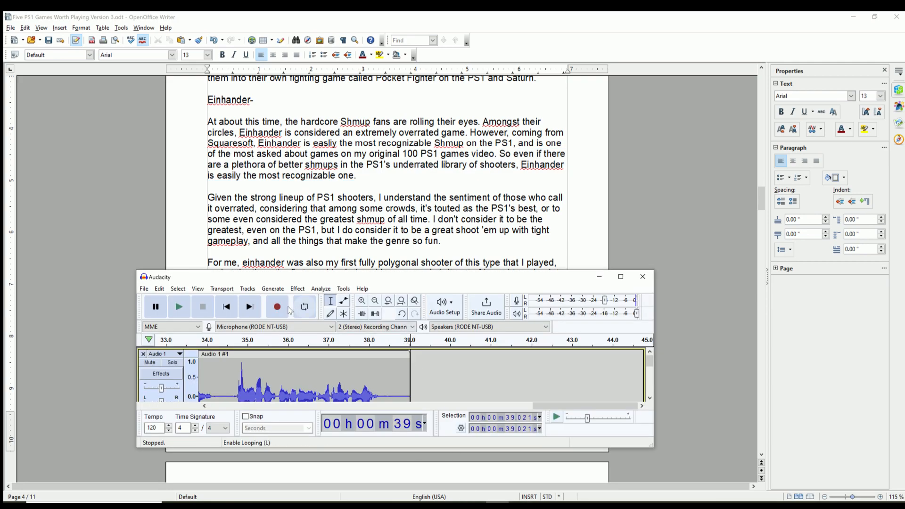
Resume recording the Einhander narration from the 39-second mark and stop at about 1 minute 2 seconds
left_click(278, 308)
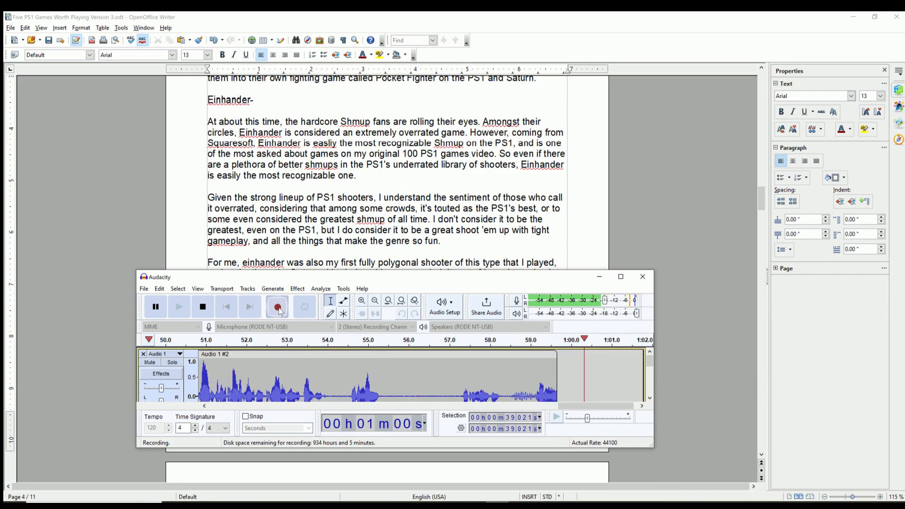
key("space")
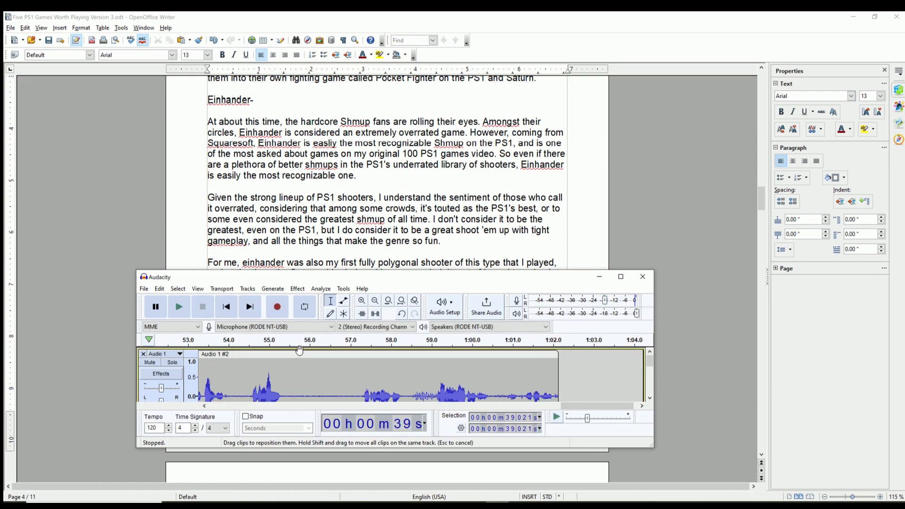
Select the tail of the newest clip up to about 1:02 and record a further take that ends at about 1:44
left_click_drag(296, 340, 467, 350)
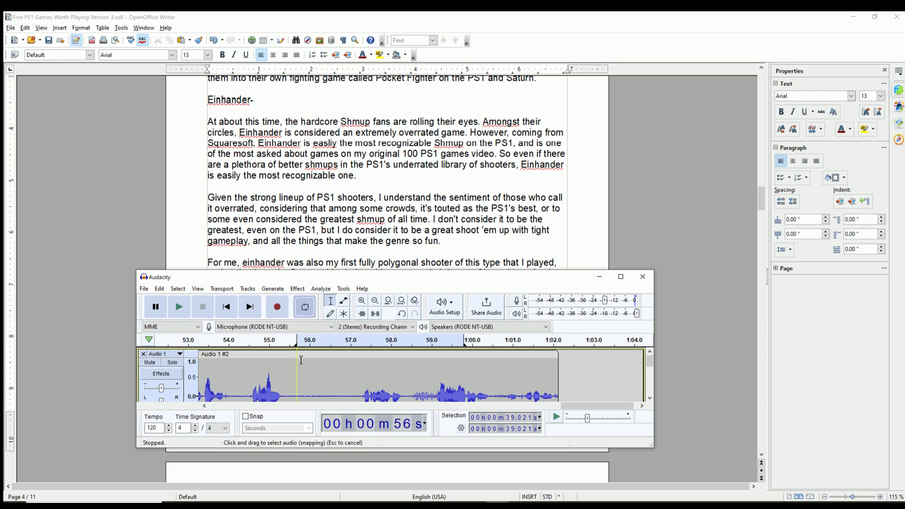
left_click_drag(297, 358, 556, 370)
left_click(285, 308)
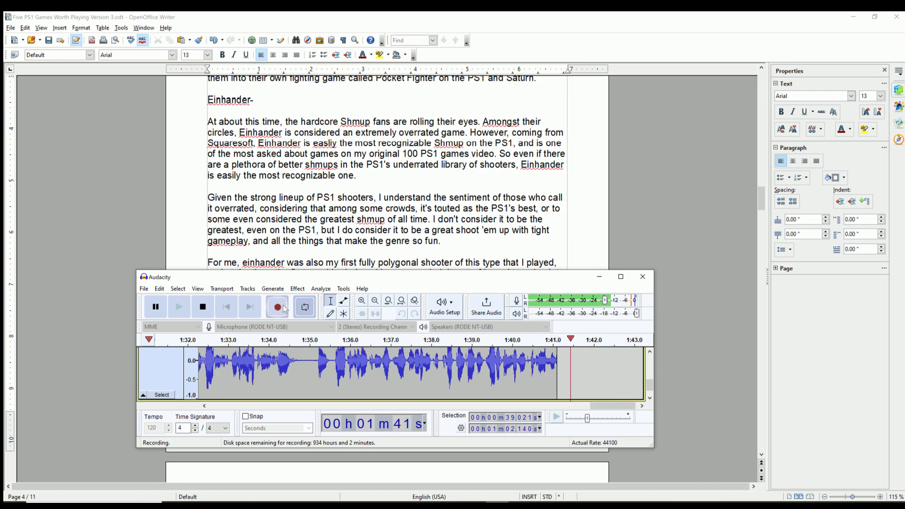
left_click(202, 306)
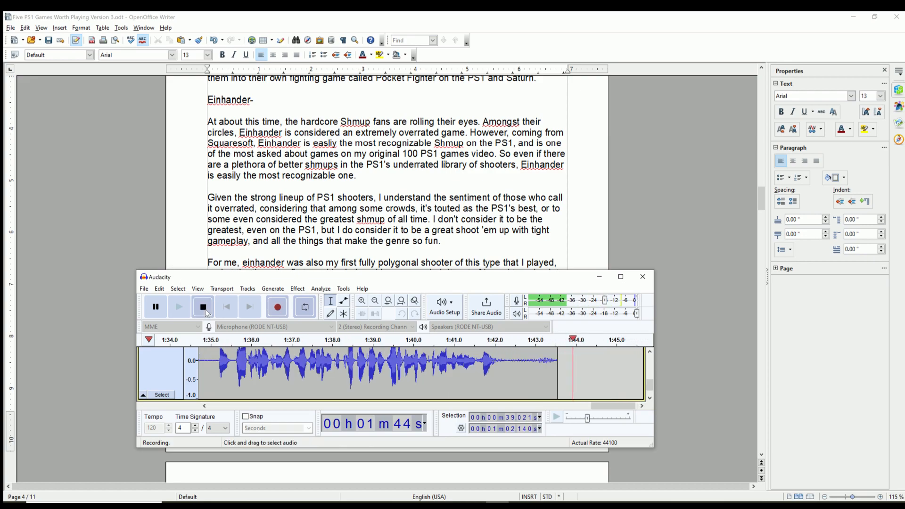
Select the whole narration track and apply the Limiter with Soft Limit at -6 dB
left_click(155, 364)
left_click(297, 289)
mouse_move(400, 341)
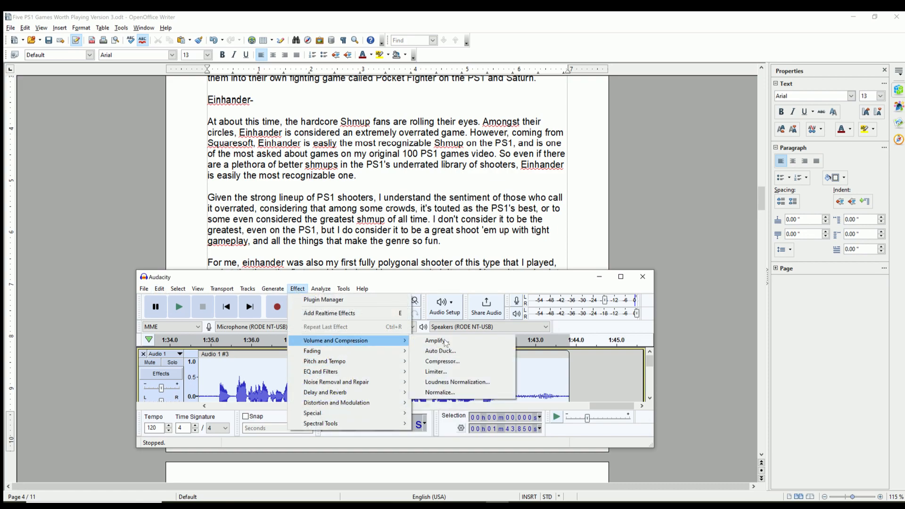
left_click(436, 371)
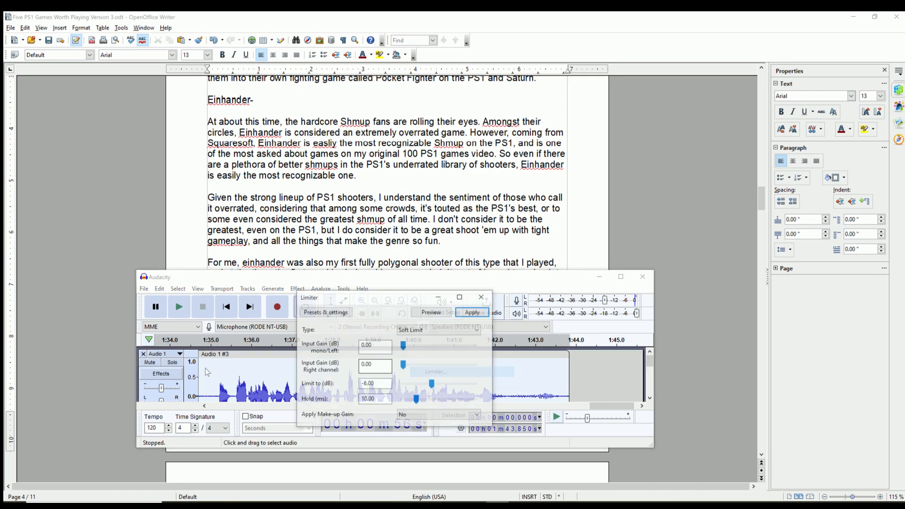
left_click(473, 313)
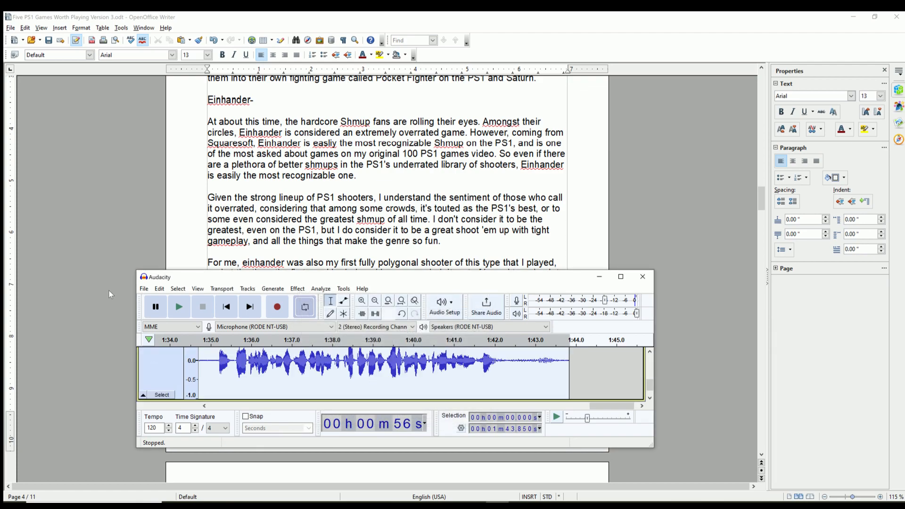
Undo the Limiter and play the first seconds of the unprocessed narration for comparison
left_click(159, 289)
left_click(171, 302)
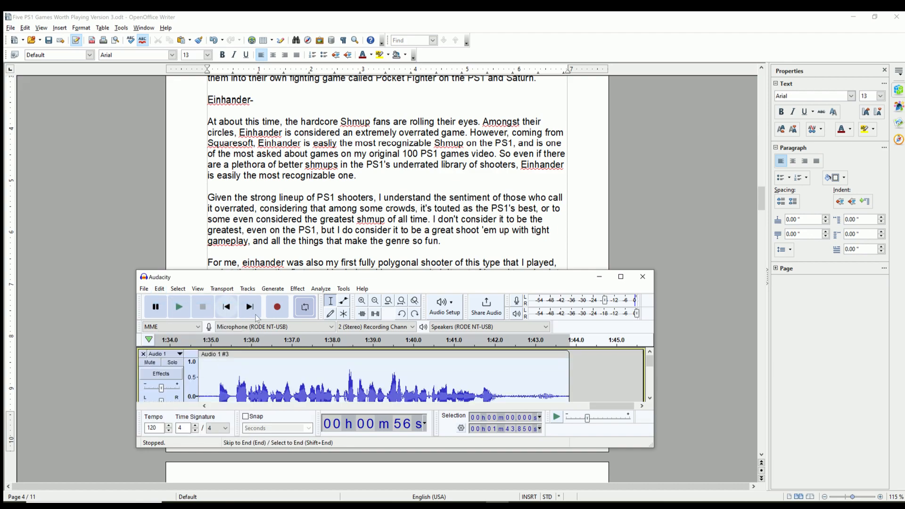
left_click(179, 310)
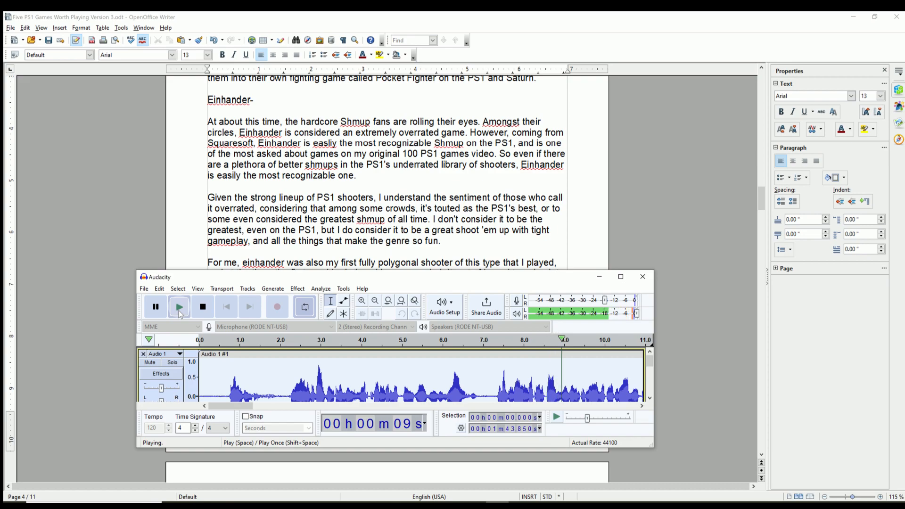
left_click(202, 307)
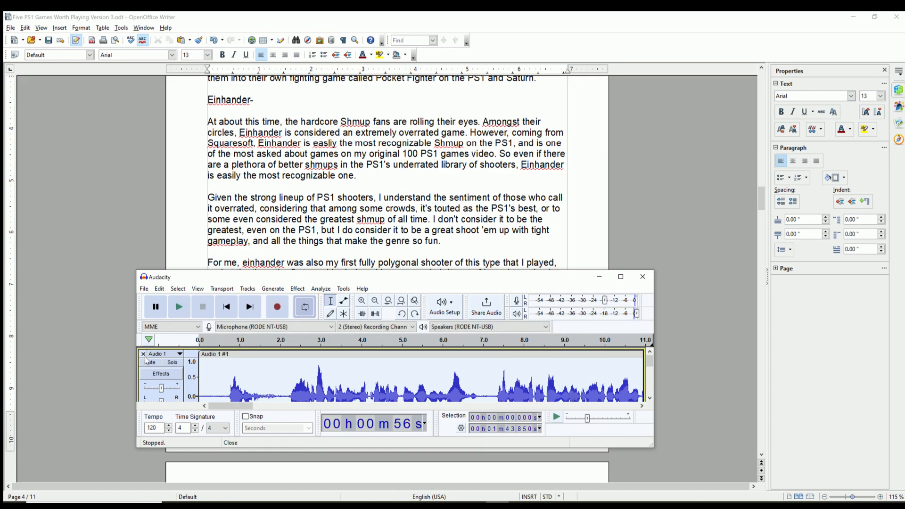
Apply the Limiter to the whole narration track again and play its opening seconds to check the sound
left_click(297, 288)
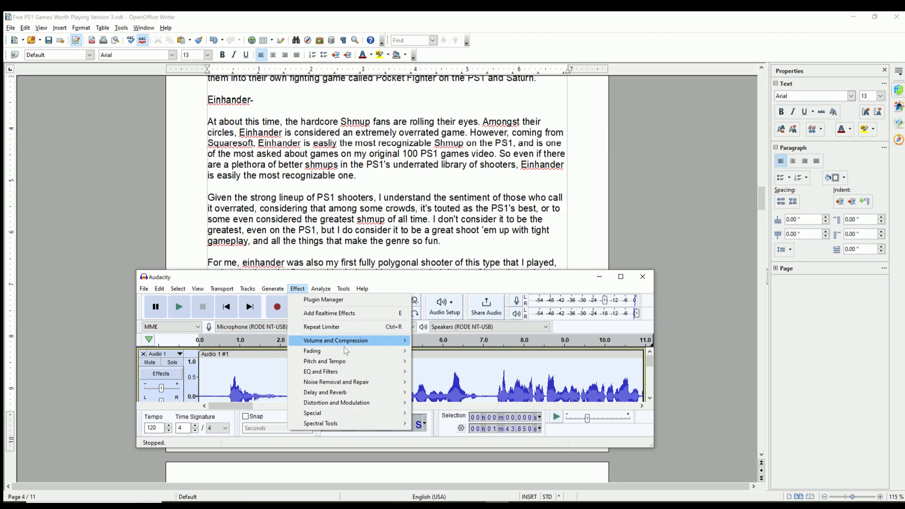
mouse_move(348, 341)
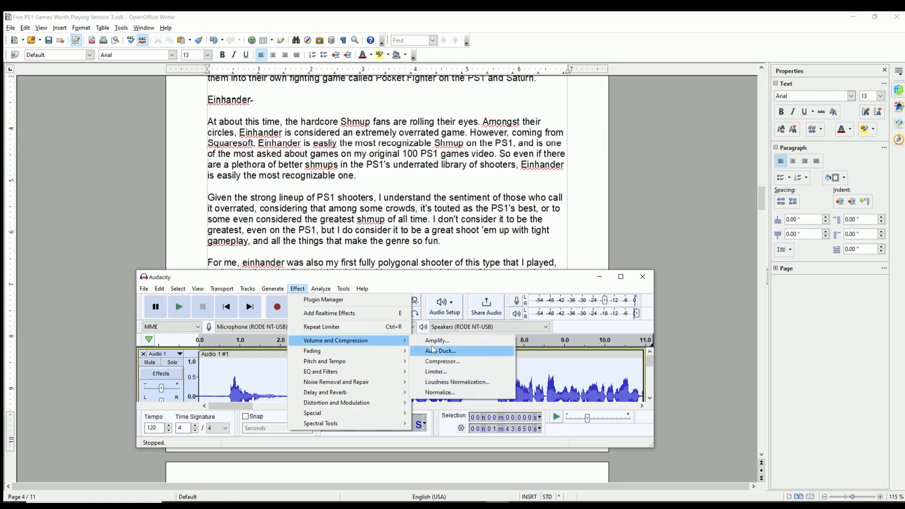
left_click(441, 371)
left_click(472, 312)
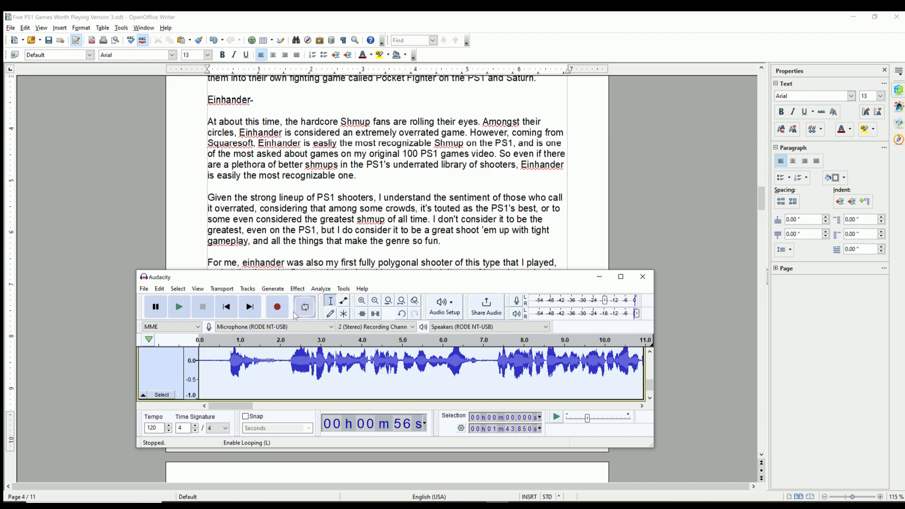
left_click(184, 311)
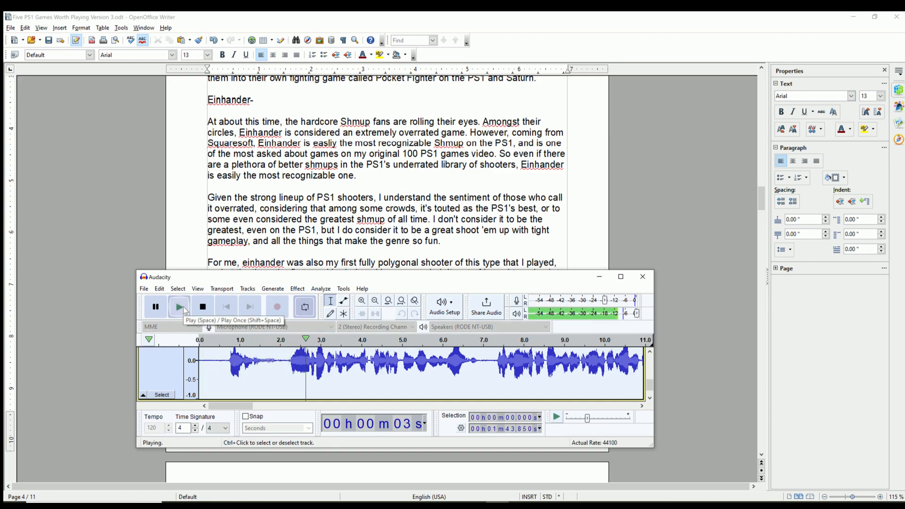
left_click(206, 307)
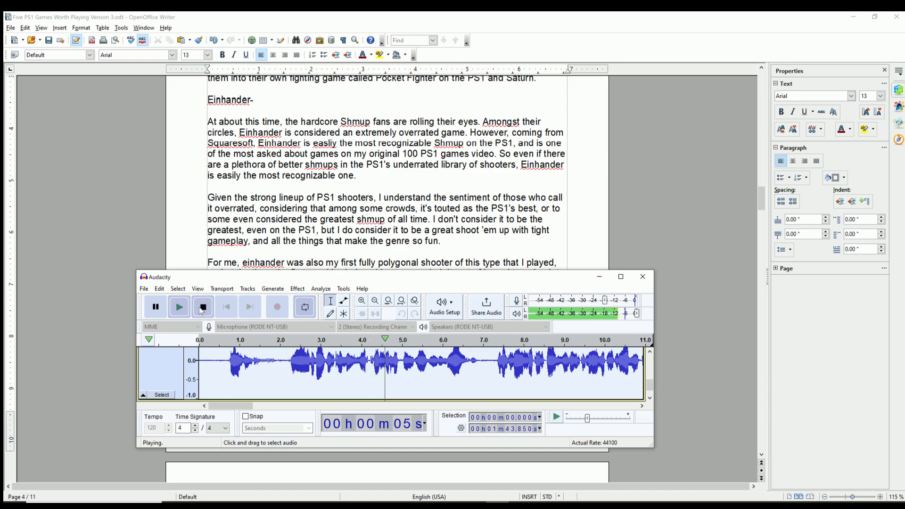
Normalize the whole track to a peak amplitude of -3.0 dB with DC offset removed and play back its opening seconds
left_click(298, 288)
mouse_move(320, 354)
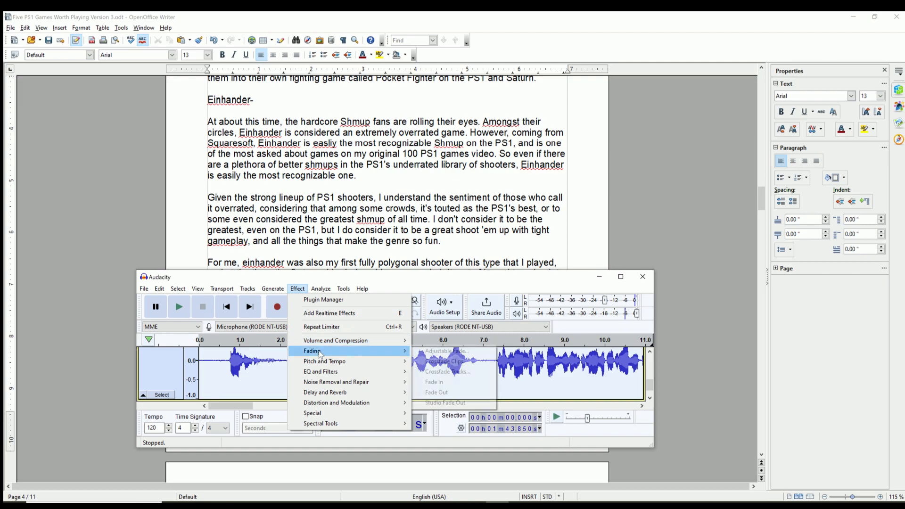
mouse_move(370, 340)
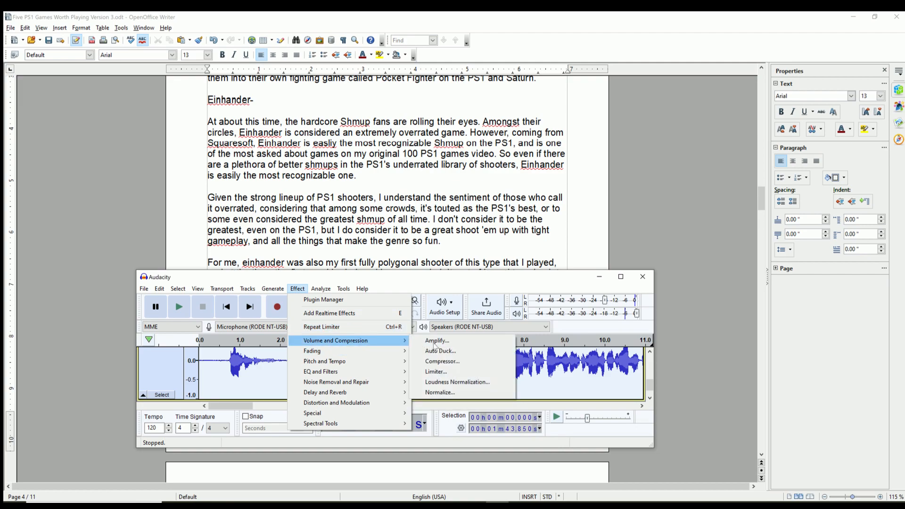
left_click(440, 392)
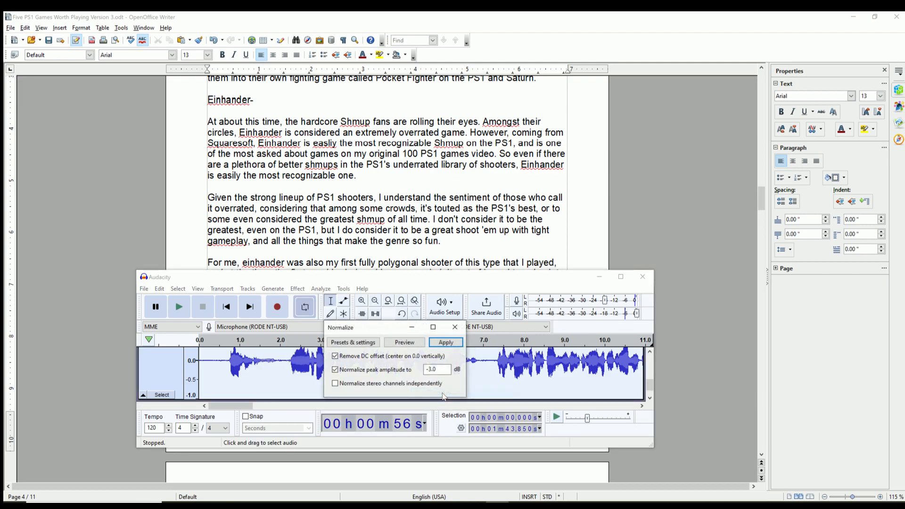
left_click(445, 343)
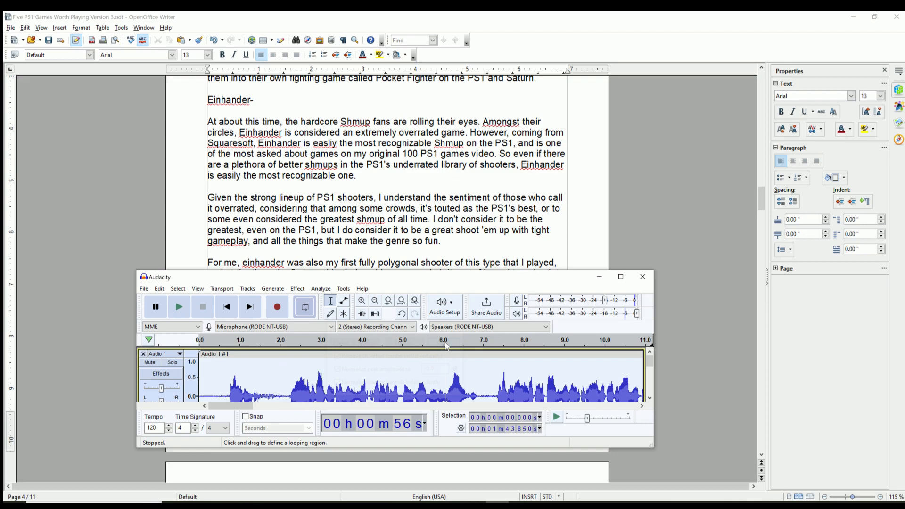
left_click(180, 306)
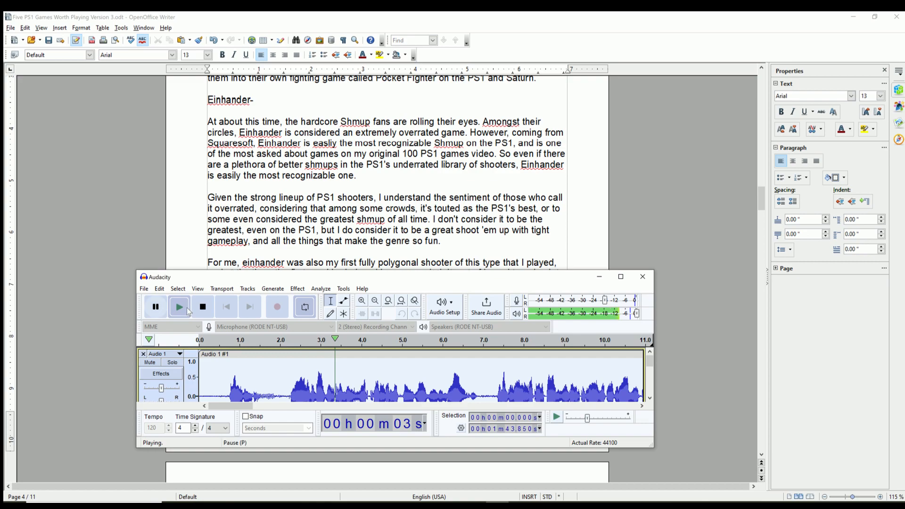
key("space")
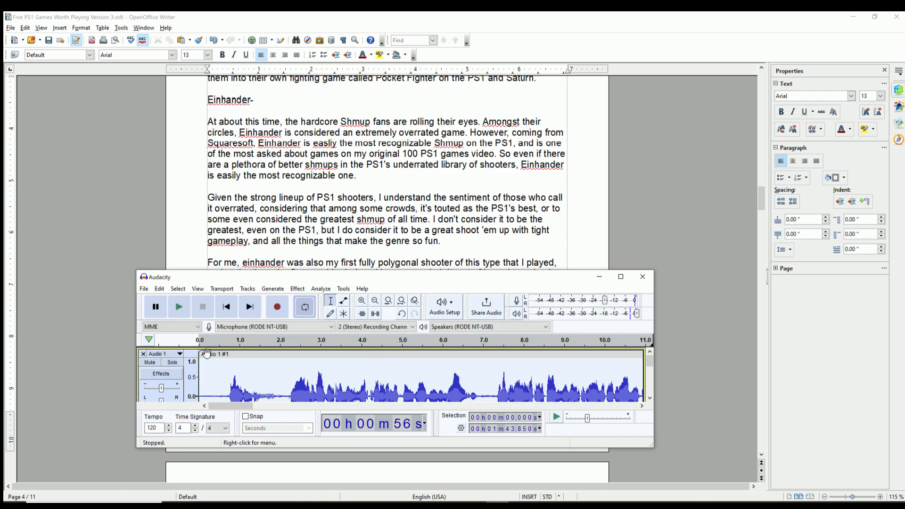
Export the entire project as a stereo 44100 Hz MP3 named "Einhander para 1" in the Audacity documents folder
left_click(143, 288)
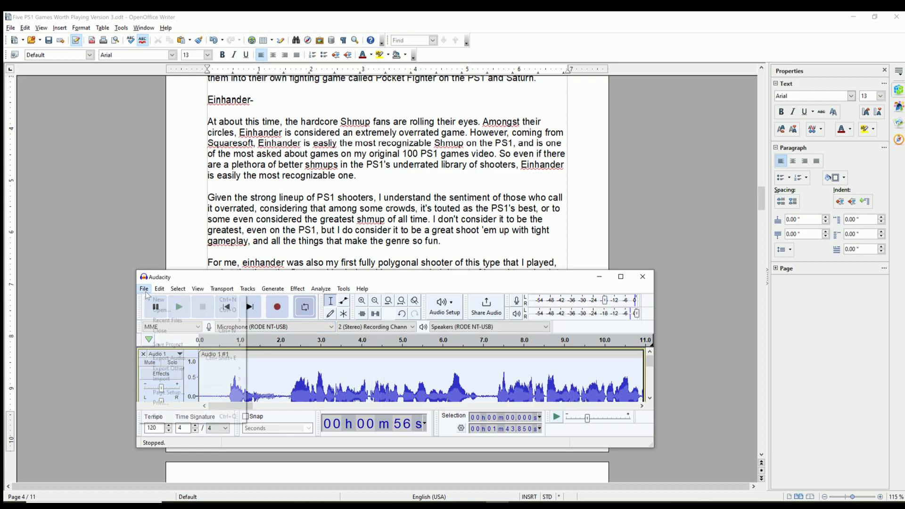
left_click(175, 358)
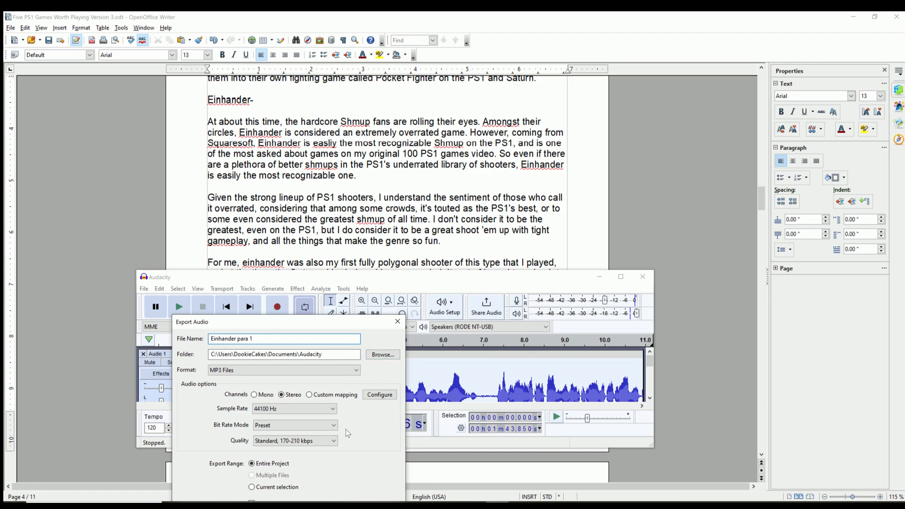
left_click(398, 279)
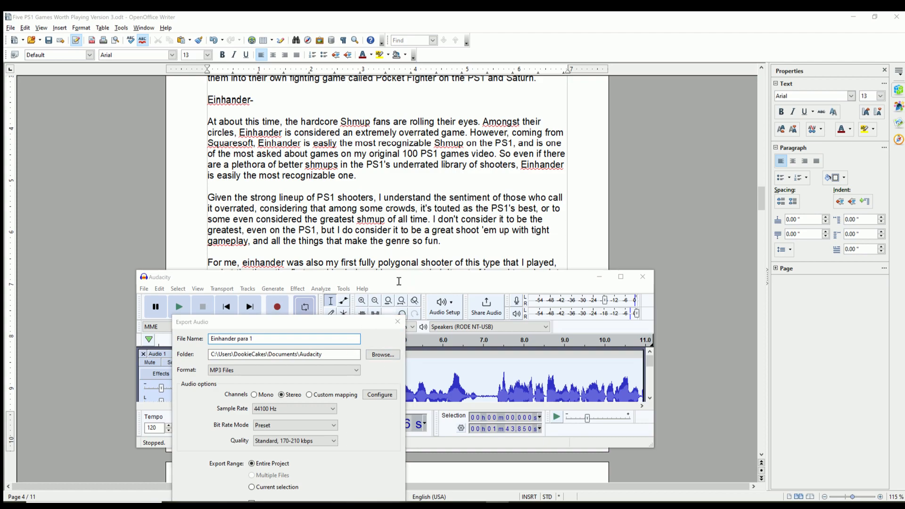
left_click_drag(366, 323, 528, 146)
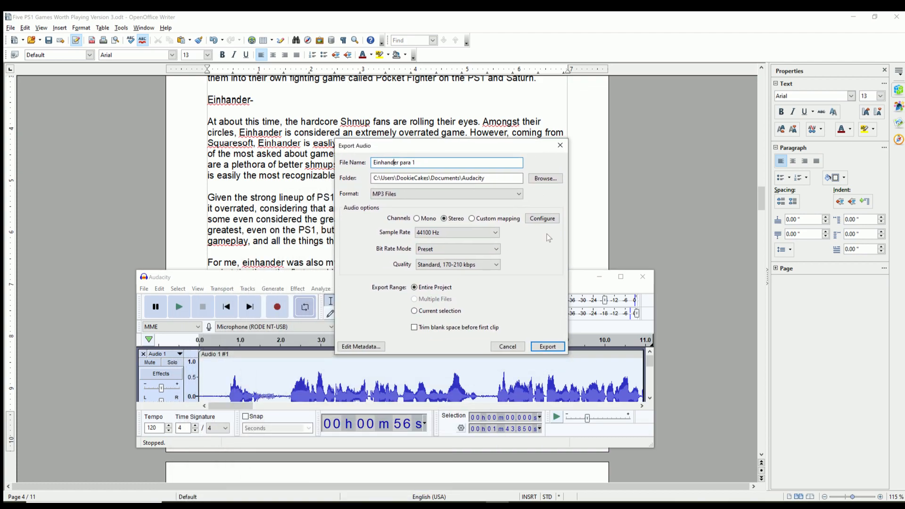
left_click(546, 348)
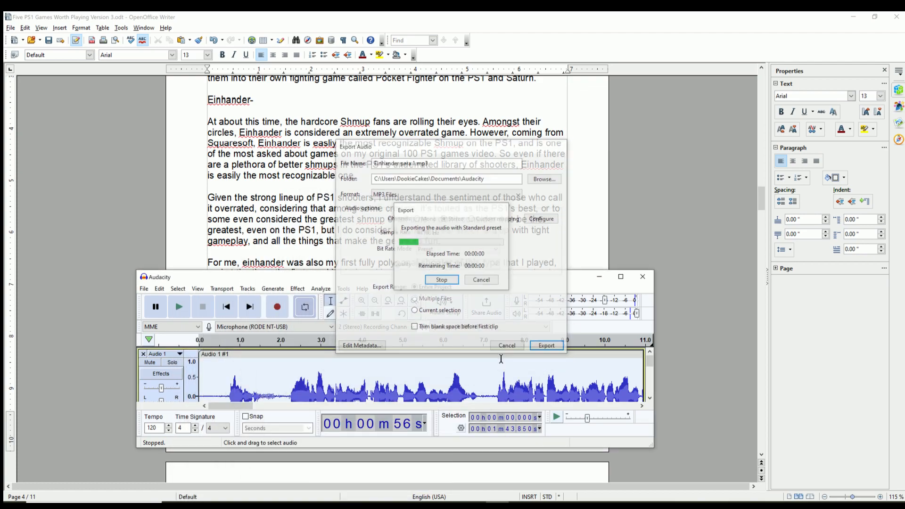
Switch to Pinnacle Studio and start a new movie project
left_click(474, 505)
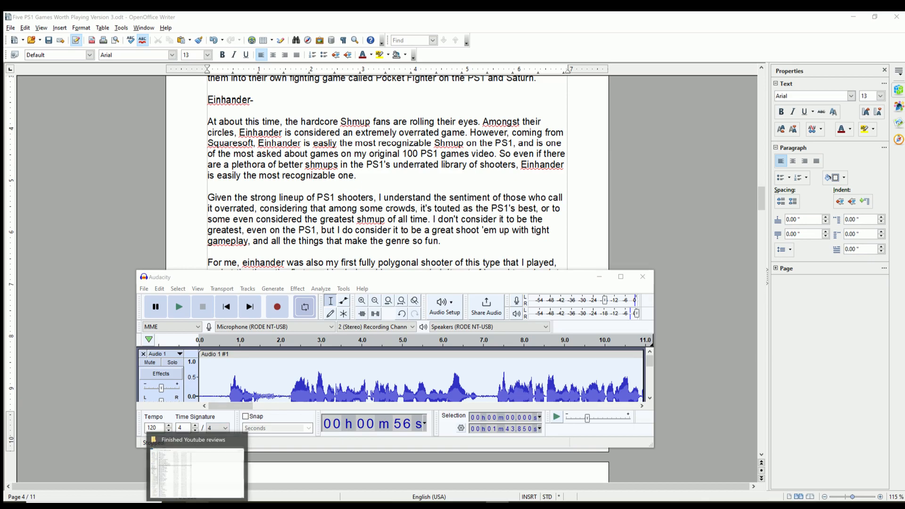
left_click(198, 505)
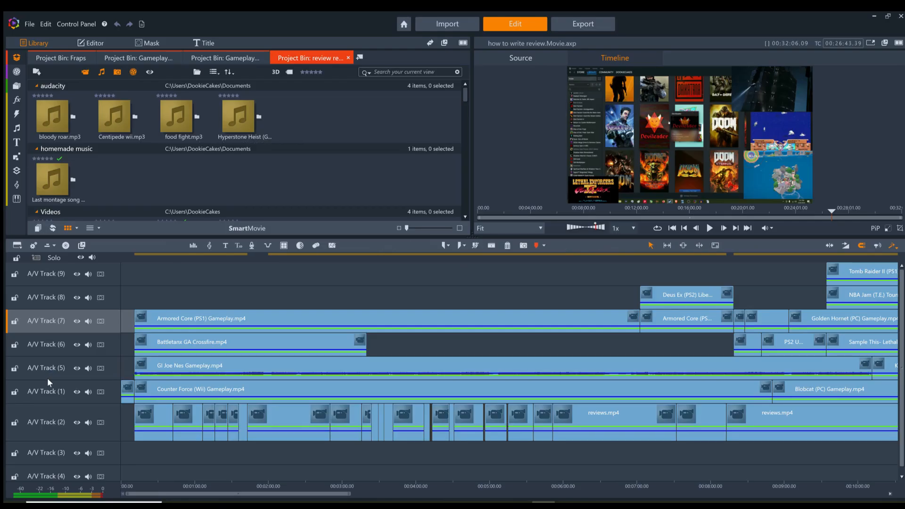
left_click(48, 379)
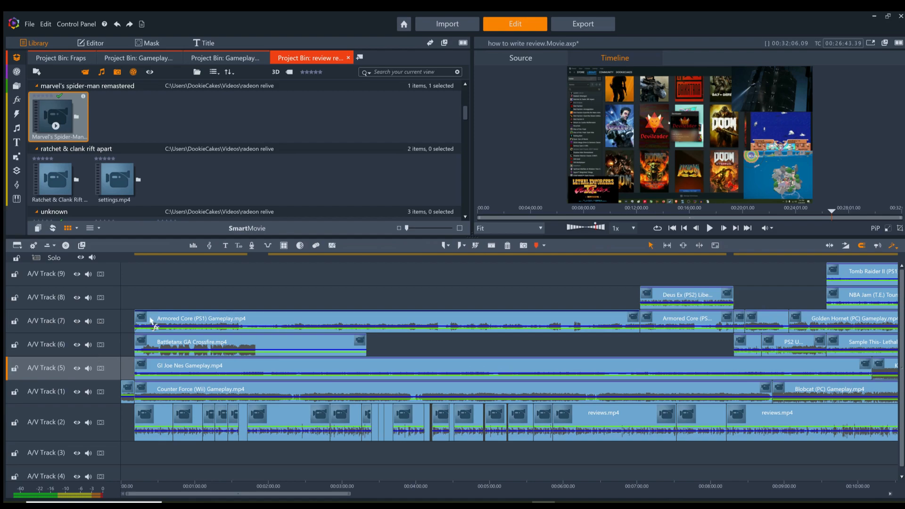
left_click(31, 22)
mouse_move(46, 36)
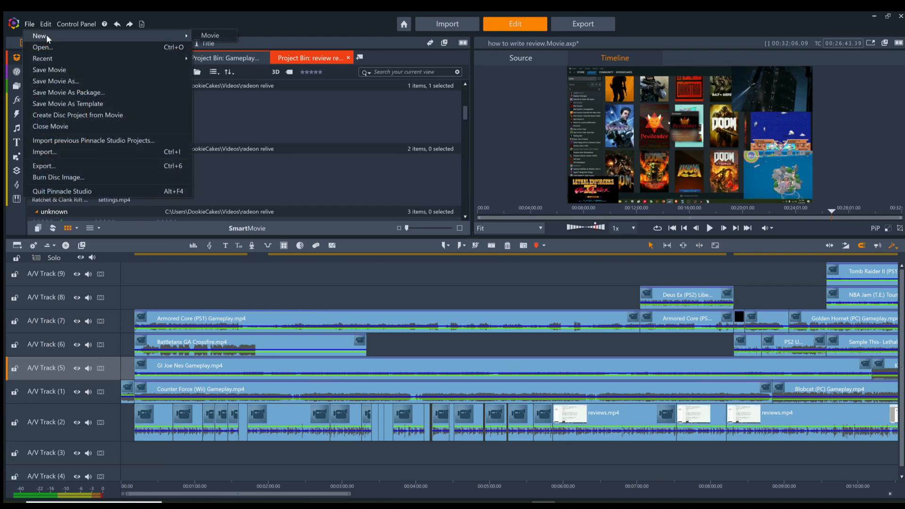
left_click(217, 33)
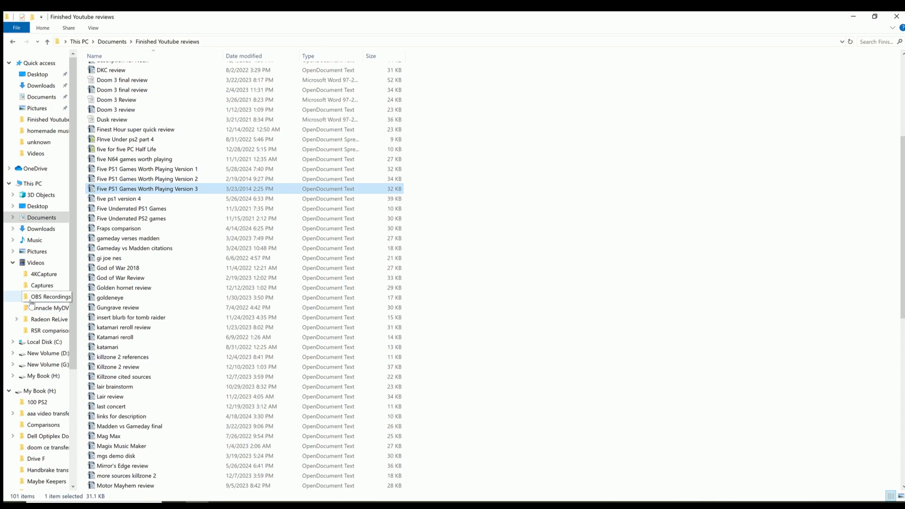
In File Explorer, open the PS1 Games folder under My Videos and Playstation Systems on the My Book (H:) drive
left_click(51, 376)
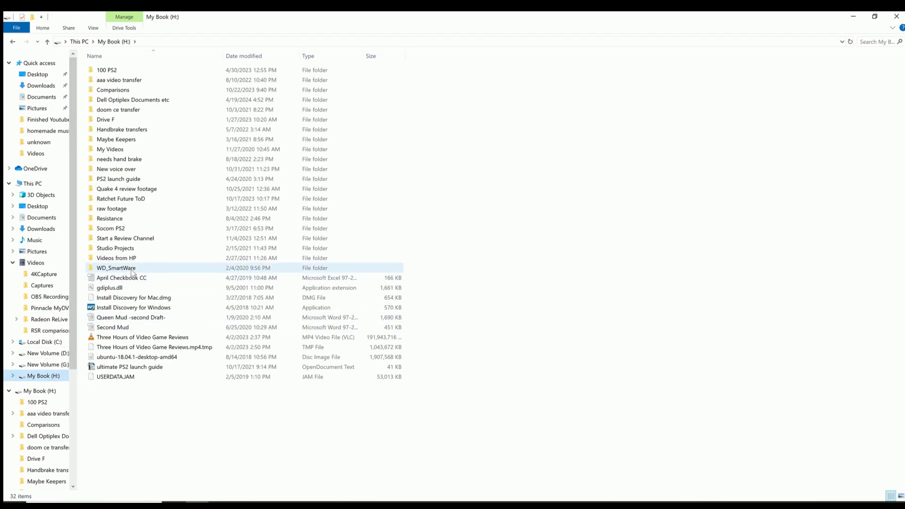
double_click(145, 150)
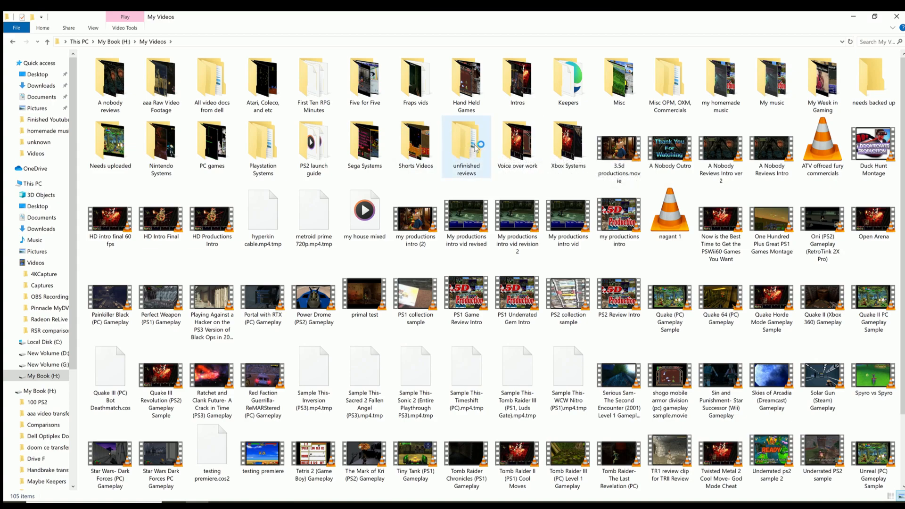
double_click(276, 157)
double_click(117, 69)
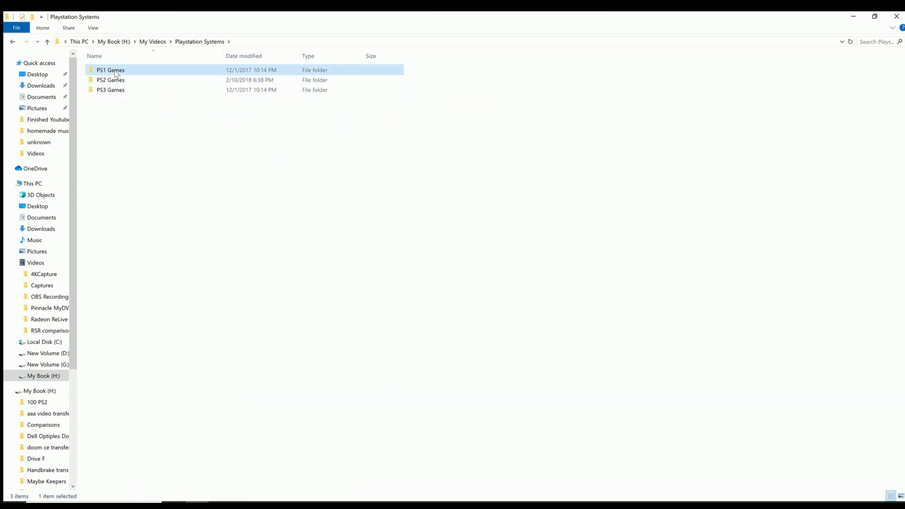
Search the PS1 Games folder for "einhander" and add the PS1 Underrated Gem Einhander video to the start of A/V Track (2)
left_click(865, 40)
type("ein")
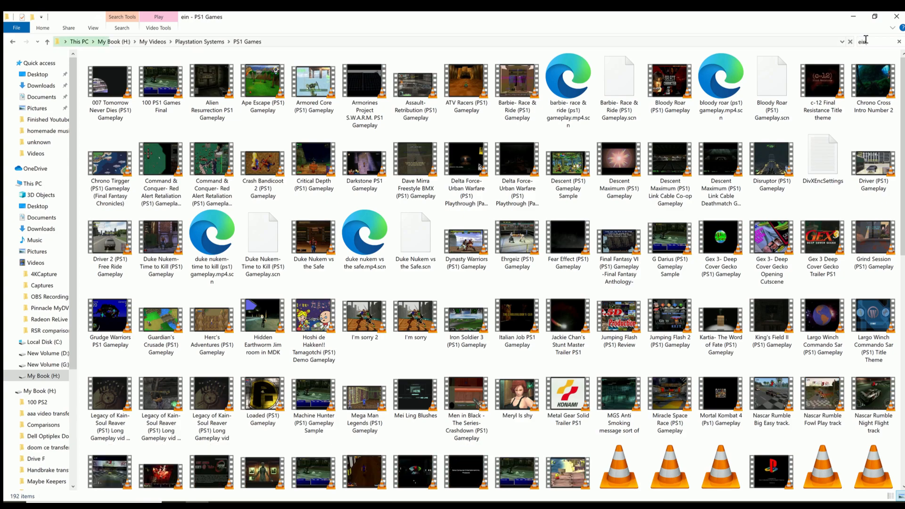
type("hander")
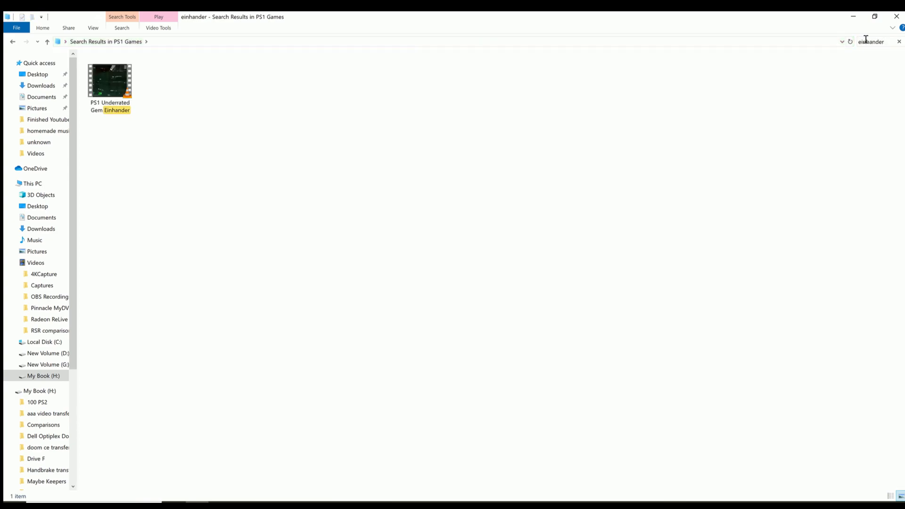
left_click_drag(110, 82, 225, 300)
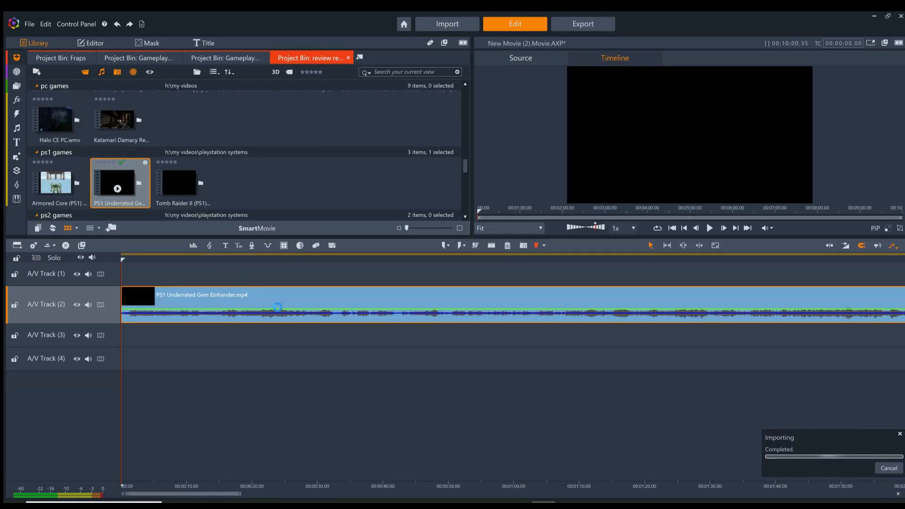
Set the Einhander gameplay clip's audio level to -15 dB in the Channel Mixer and return to the Library
double_click(274, 297)
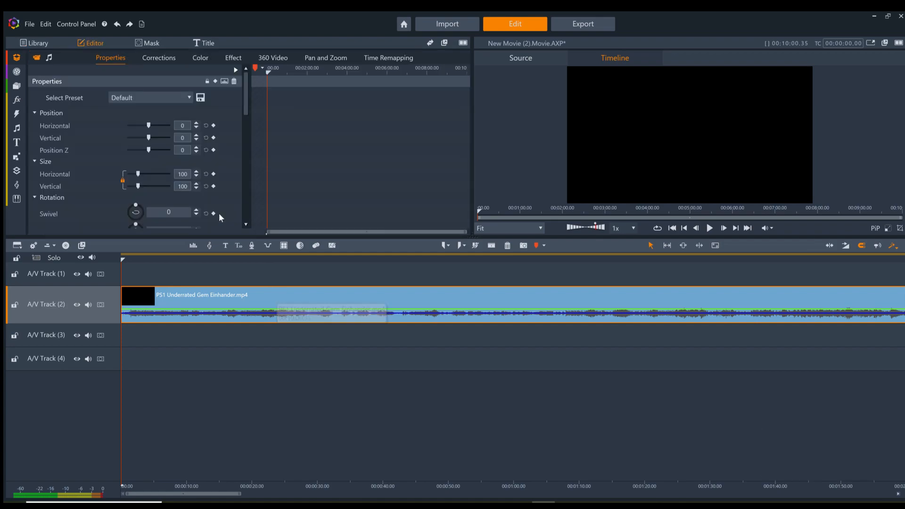
left_click(50, 57)
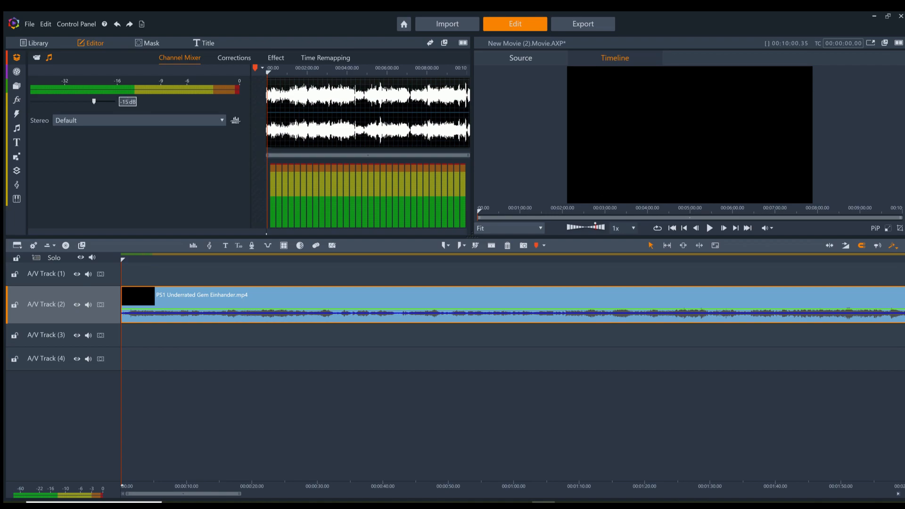
left_click(18, 57)
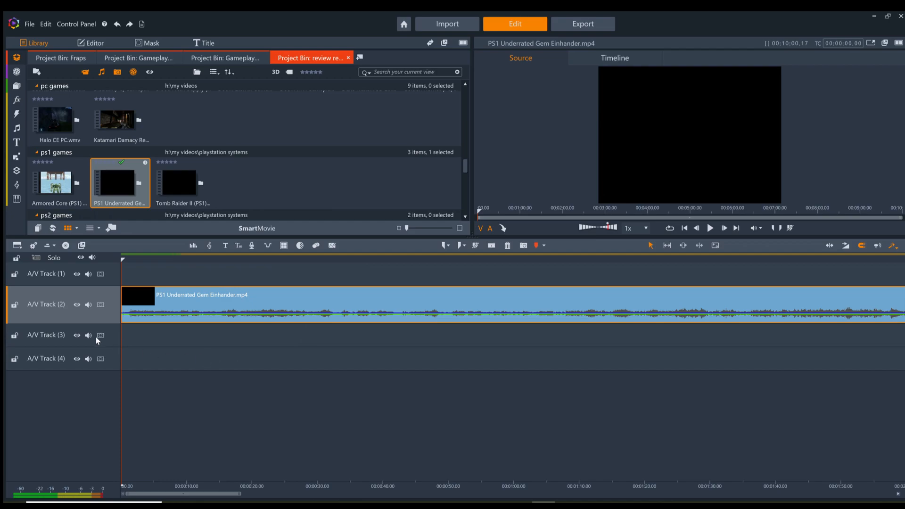
Import "Einhander para 1" from the Audacity documents folder and place it at the start of A/V Track (3)
left_click(78, 326)
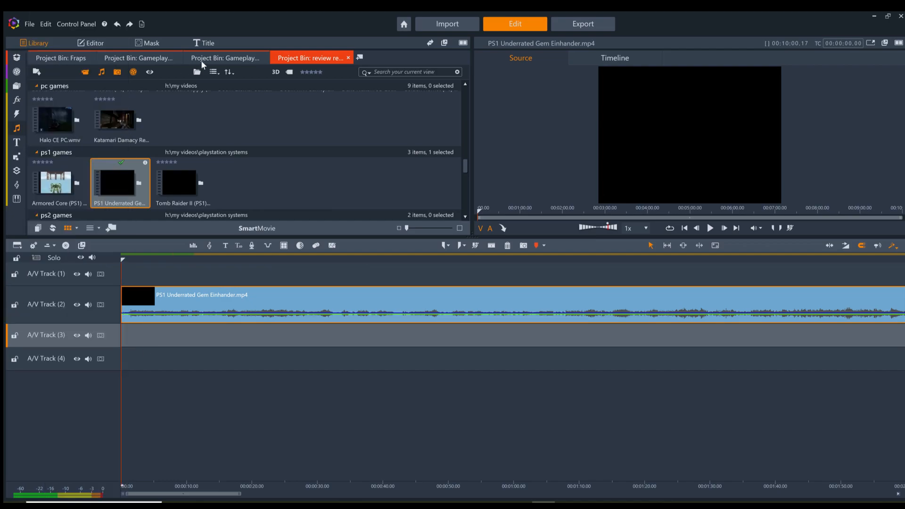
left_click(37, 71)
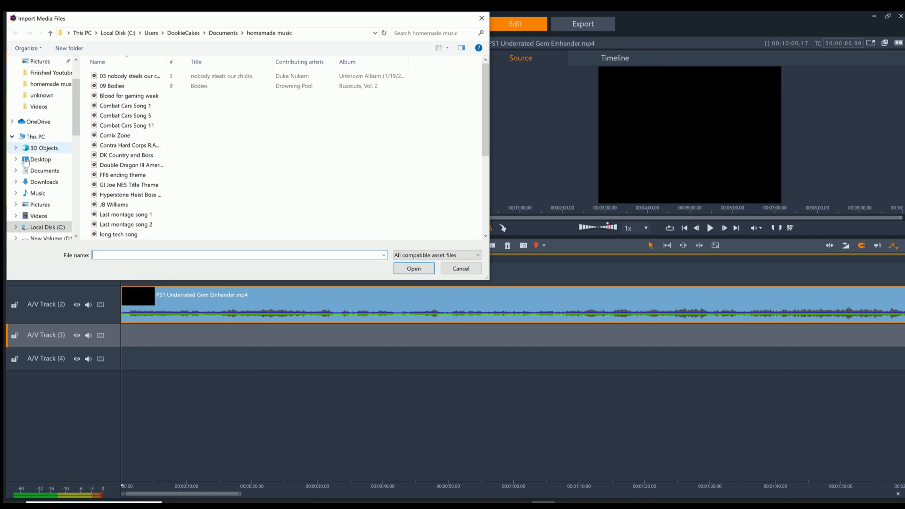
left_click(46, 169)
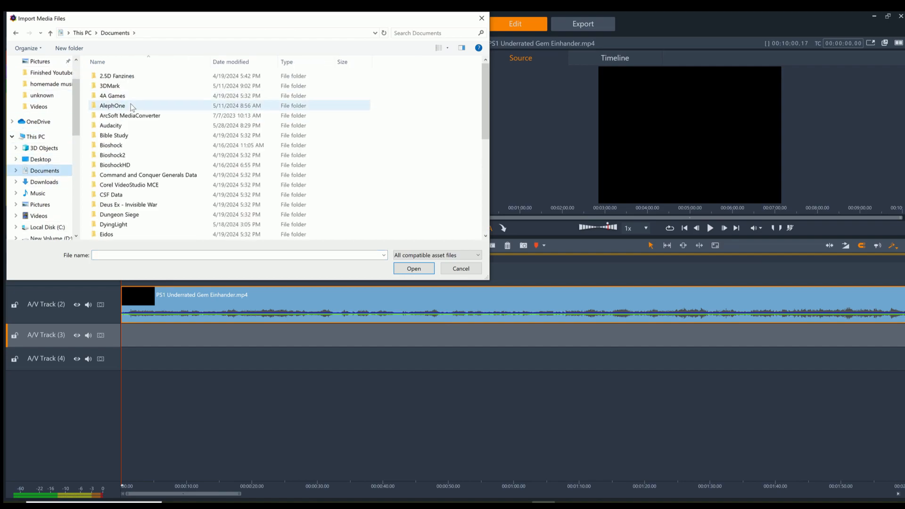
double_click(120, 128)
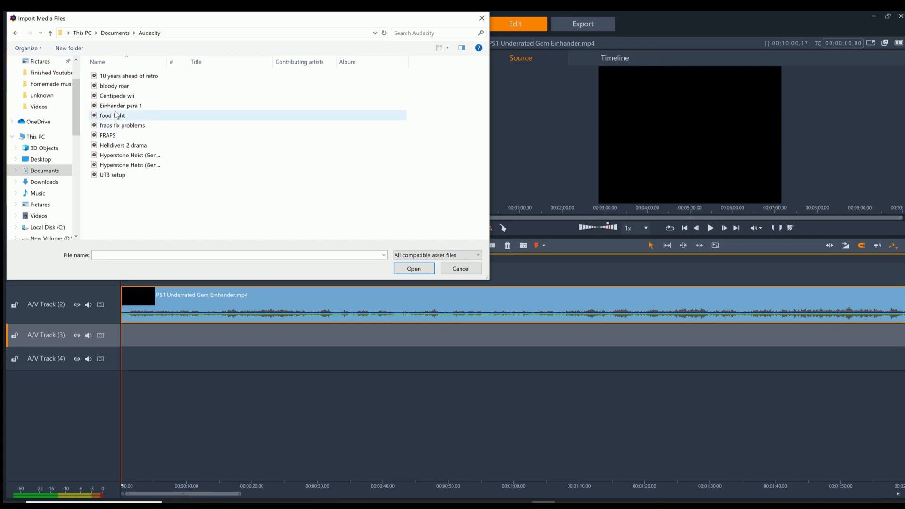
double_click(106, 101)
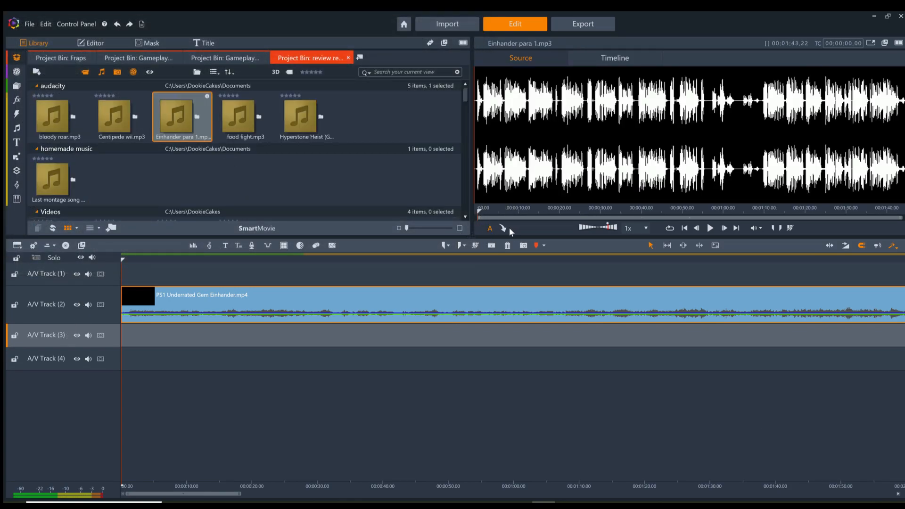
left_click(503, 228)
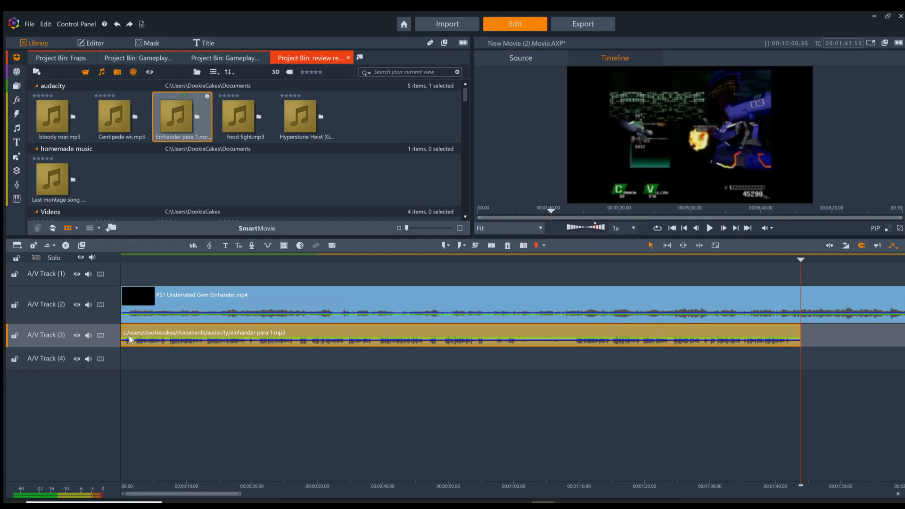
Split the gameplay clip at 00:00:23.13, delete the part before the cut and close the gap
left_click(123, 259)
left_click_drag(125, 274, 272, 279)
left_click(366, 321)
left_click(494, 246)
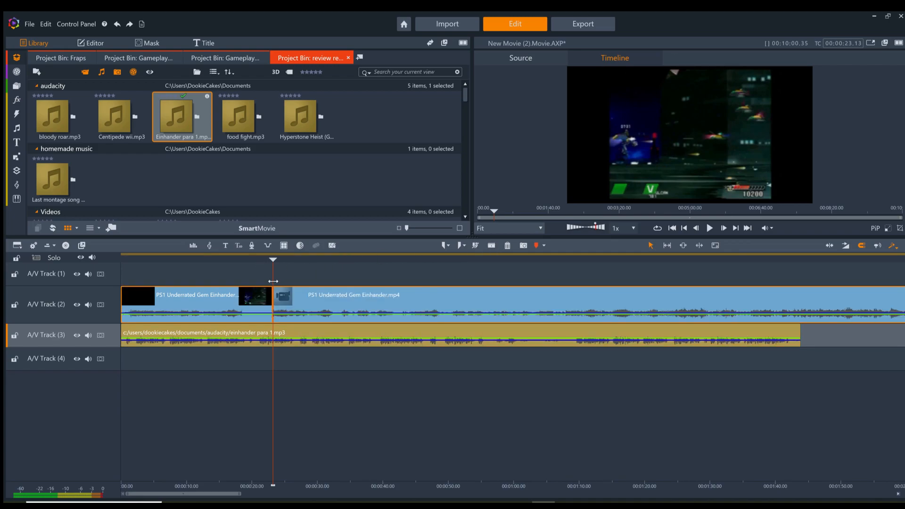
left_click(226, 311)
key("Delete")
right_click(218, 314)
left_click(240, 324)
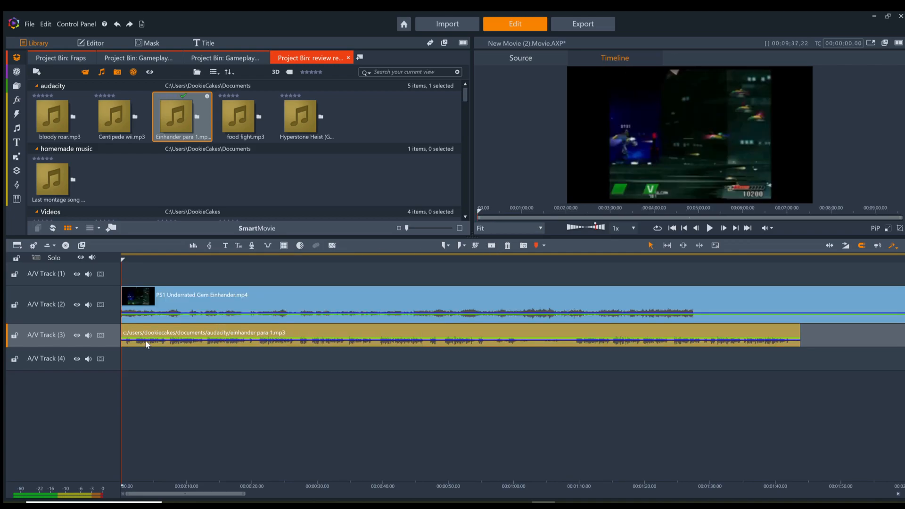
Split the narration on A/V Track (3) at 00:00:00.48, delete the piece before the cut and close the gap
left_click(128, 259)
left_click_drag(127, 266, 126, 274)
left_click_drag(170, 482, 565, 483)
left_click_drag(125, 366, 128, 366)
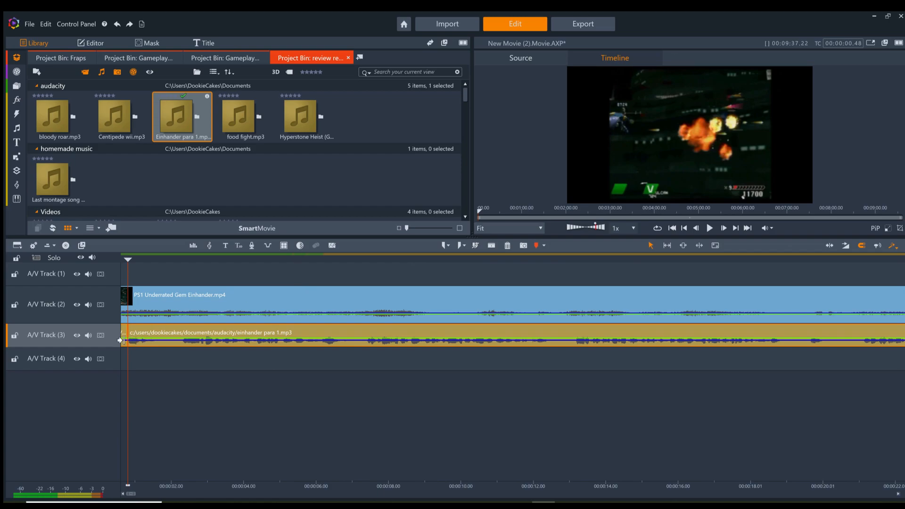
left_click(124, 343)
key("Delete")
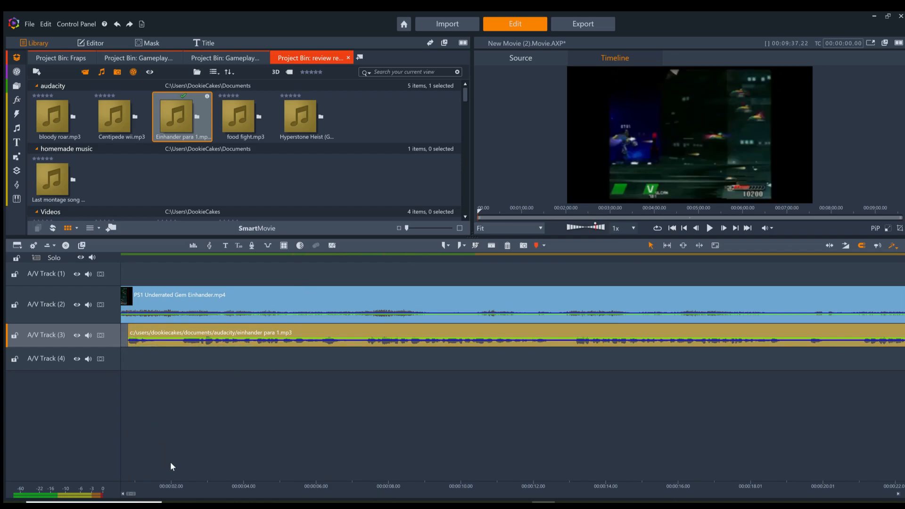
left_click_drag(184, 481, 231, 464)
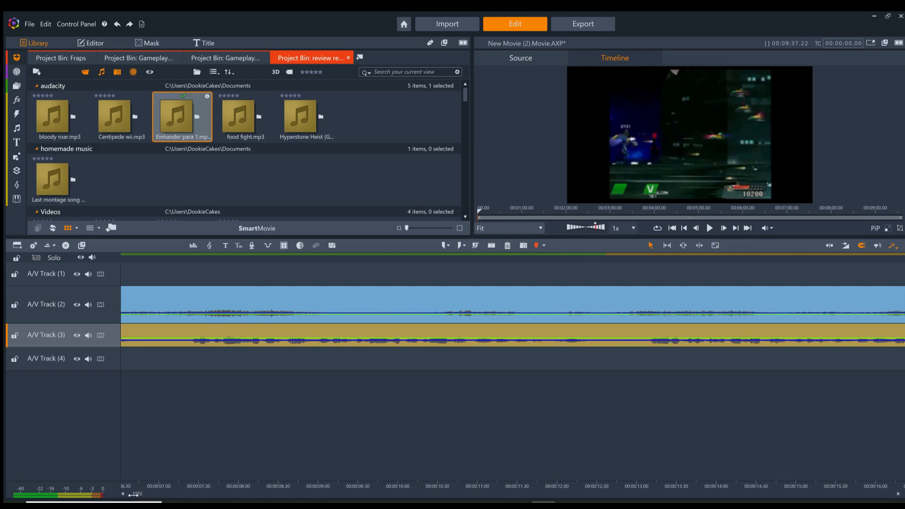
left_click_drag(136, 497, 119, 401)
right_click(149, 336)
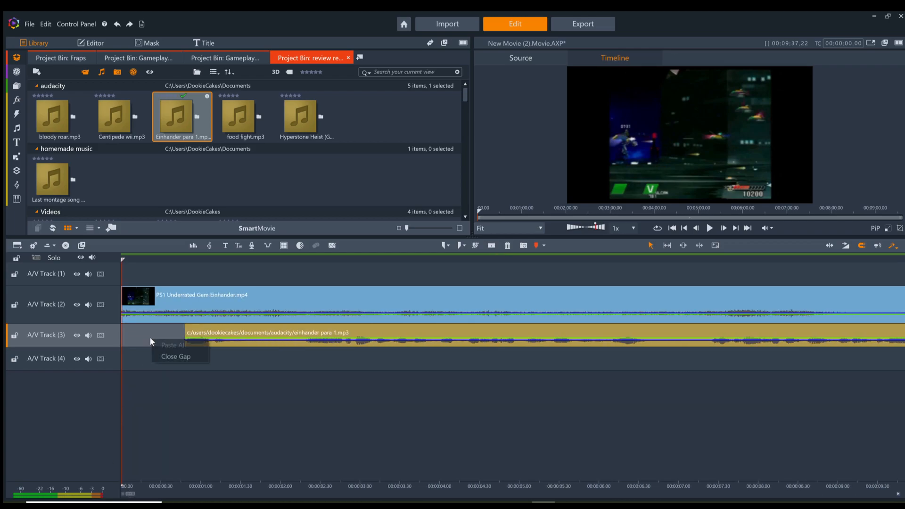
left_click(171, 356)
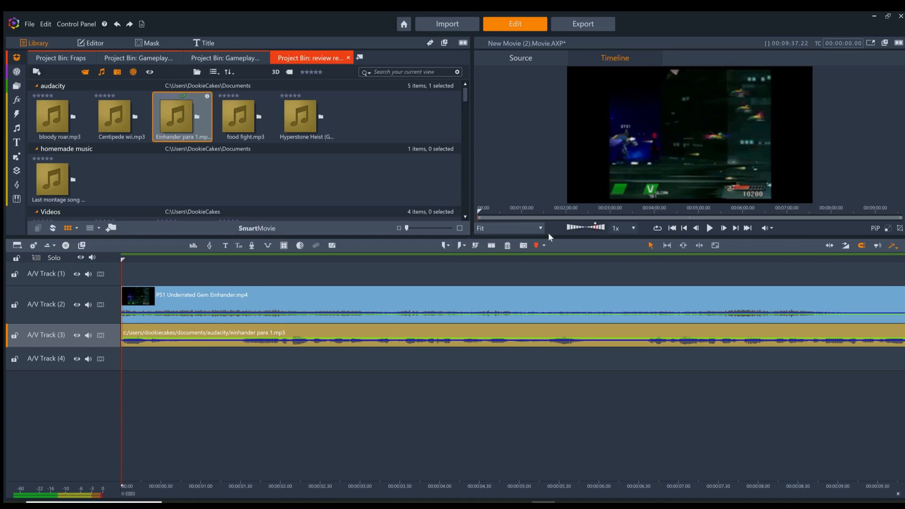
Play back the first few seconds of the timeline to check the narration against the gameplay
left_click_drag(481, 493, 397, 484)
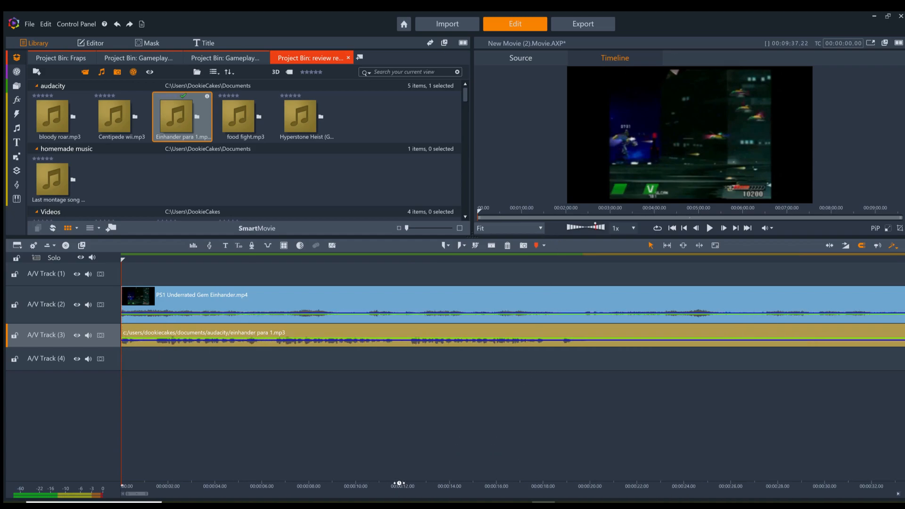
left_click(709, 228)
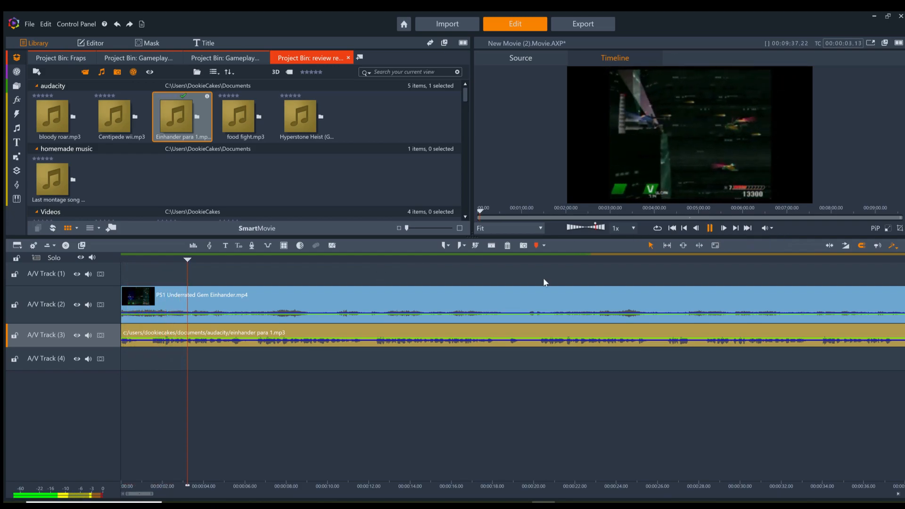
left_click(710, 229)
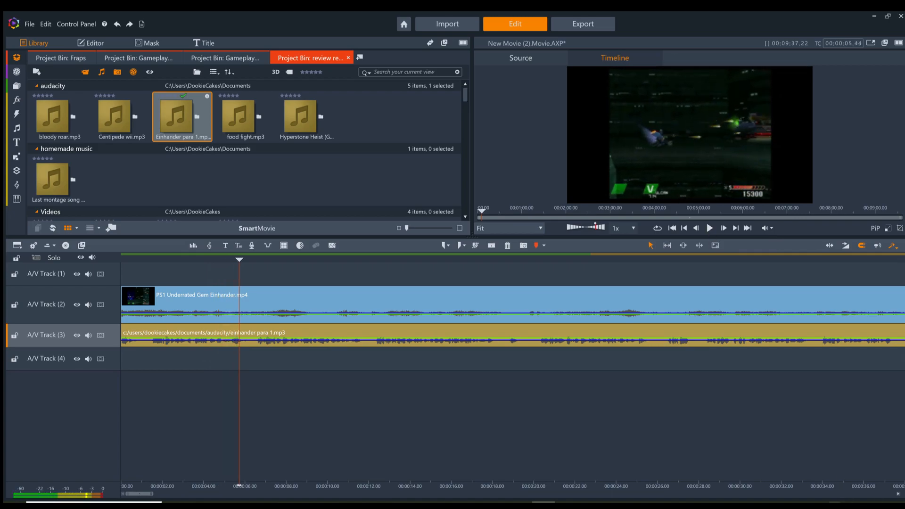
Switch the Windows playback device to 4 - 43S451 (2- AMD High Definition Audio Device)
left_click(845, 505)
left_click(821, 471)
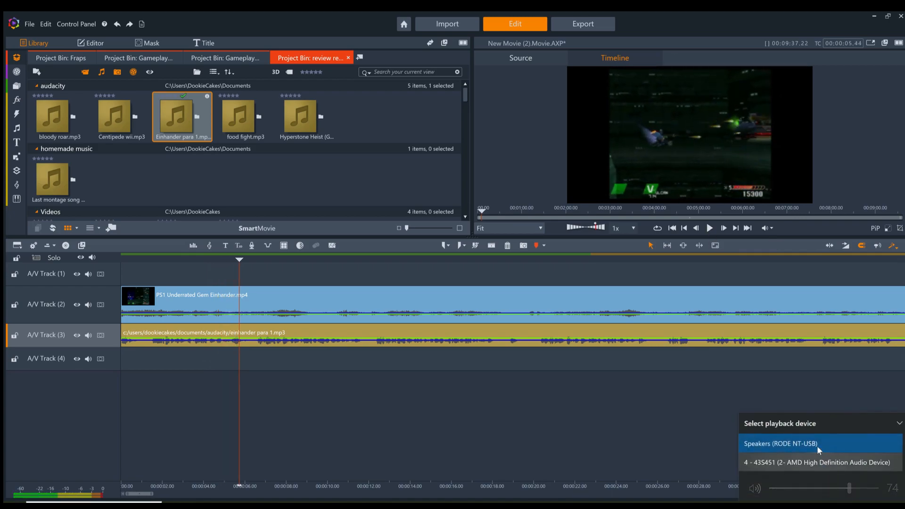
left_click(817, 463)
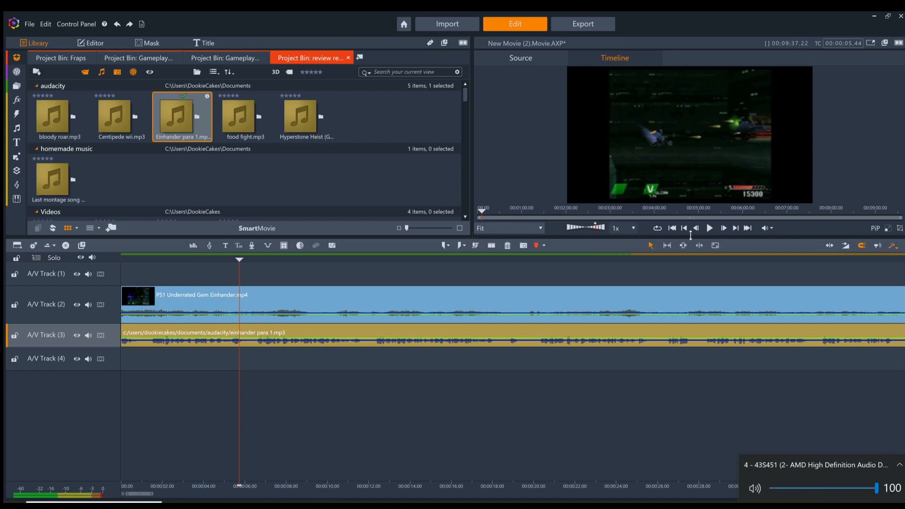
Play the timeline to about 14 seconds, then replay it from the start to listen to the narration and game audio
left_click(710, 228)
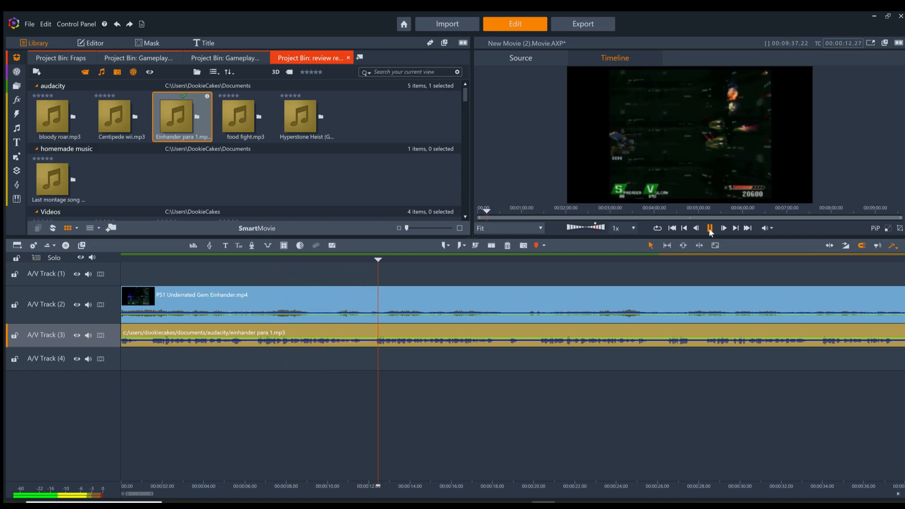
left_click(697, 229)
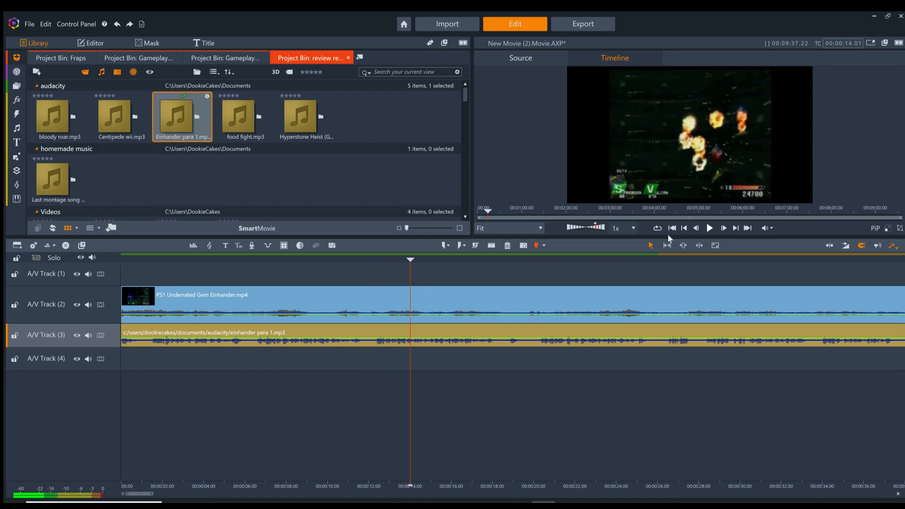
left_click_drag(404, 378, 90, 359)
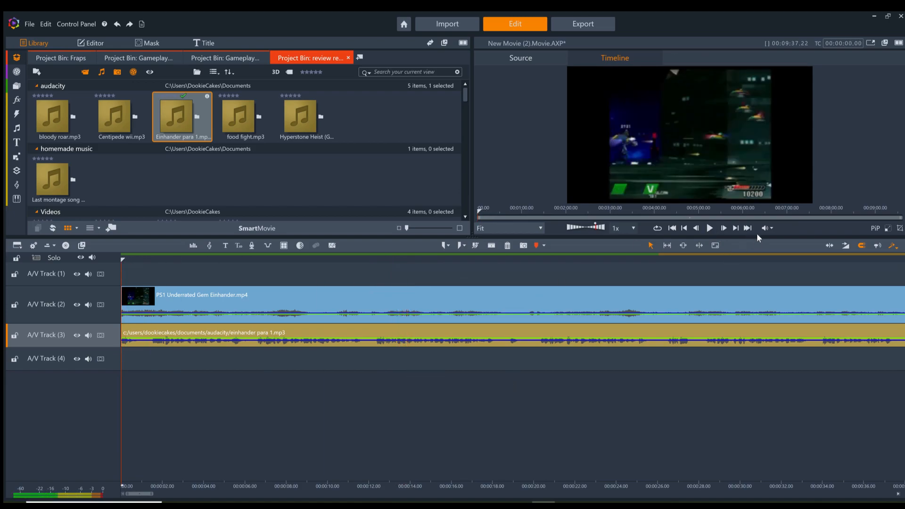
left_click(710, 229)
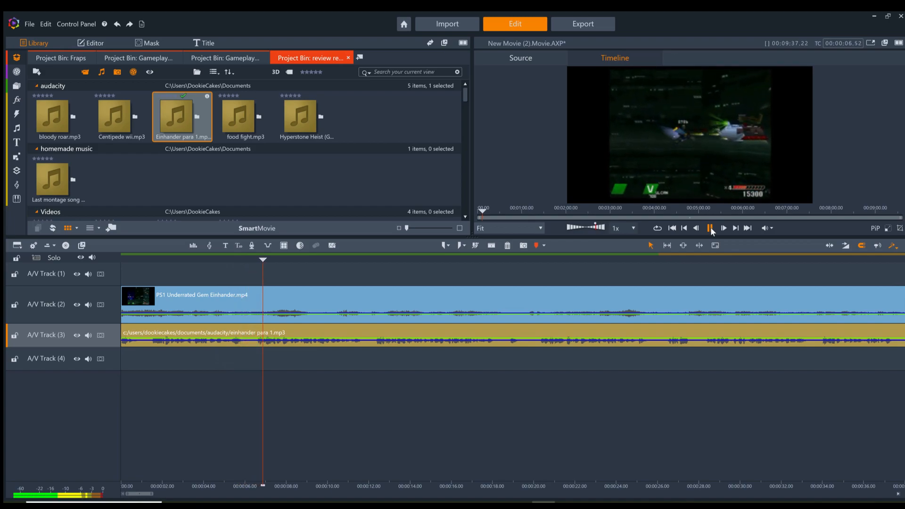
left_click(710, 228)
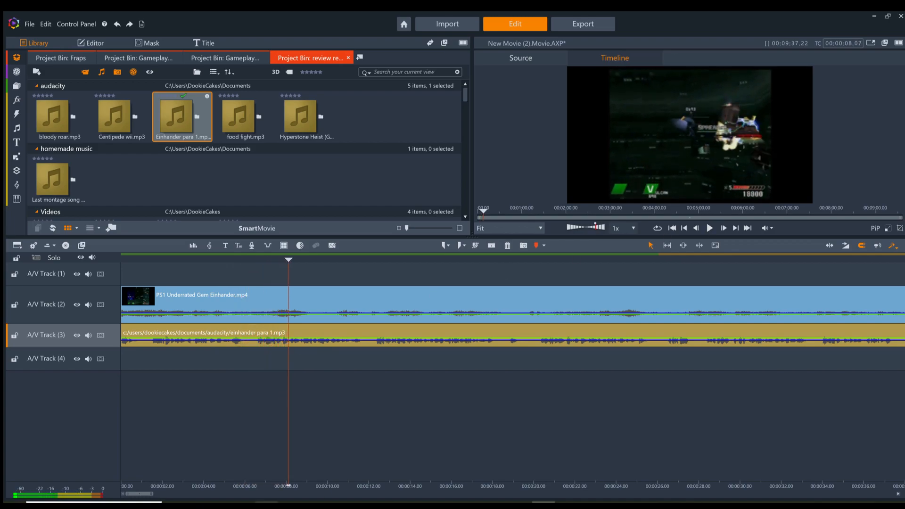
Cut out the narration between 00:00:06.04 and 00:00:06.36 on A/V Track (3), close the gap and play back the edit
left_click_drag(315, 487, 396, 481)
left_click_drag(288, 384, 209, 382)
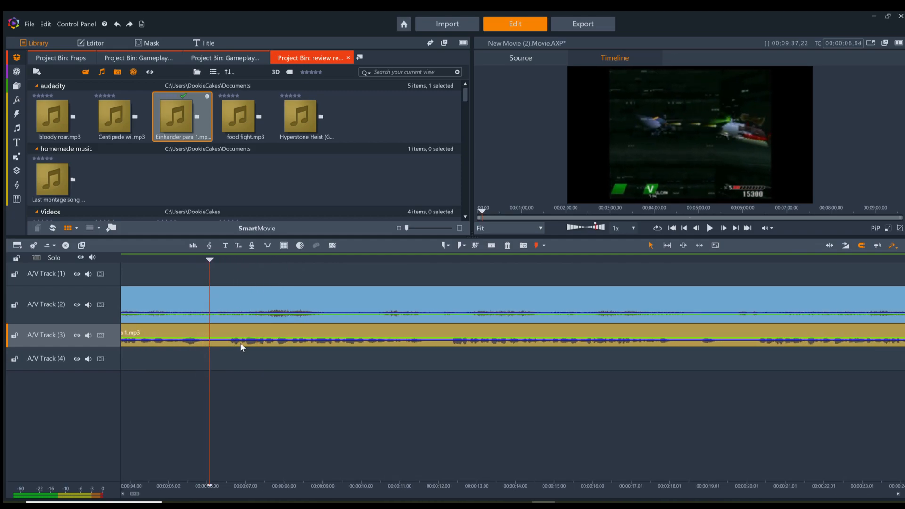
left_click(245, 343)
left_click(490, 245)
left_click(229, 259)
left_click_drag(227, 283, 230, 282)
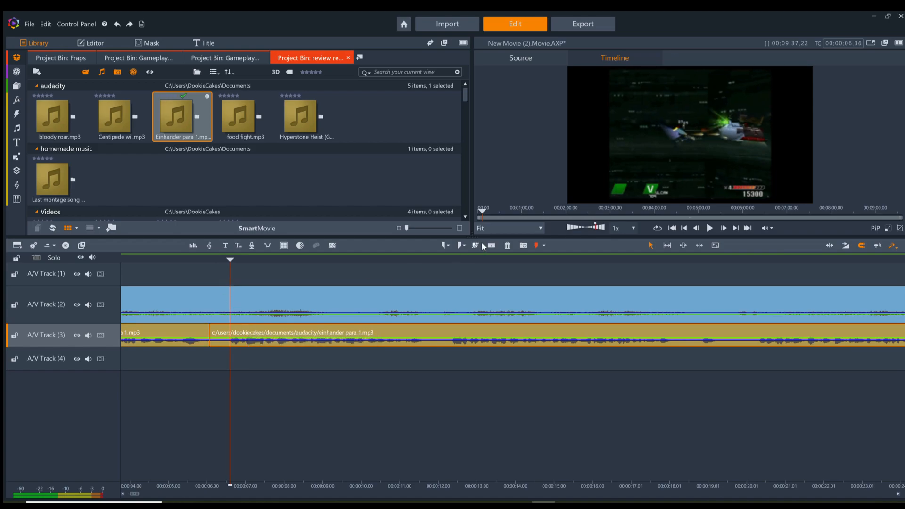
left_click(475, 246)
left_click(224, 343)
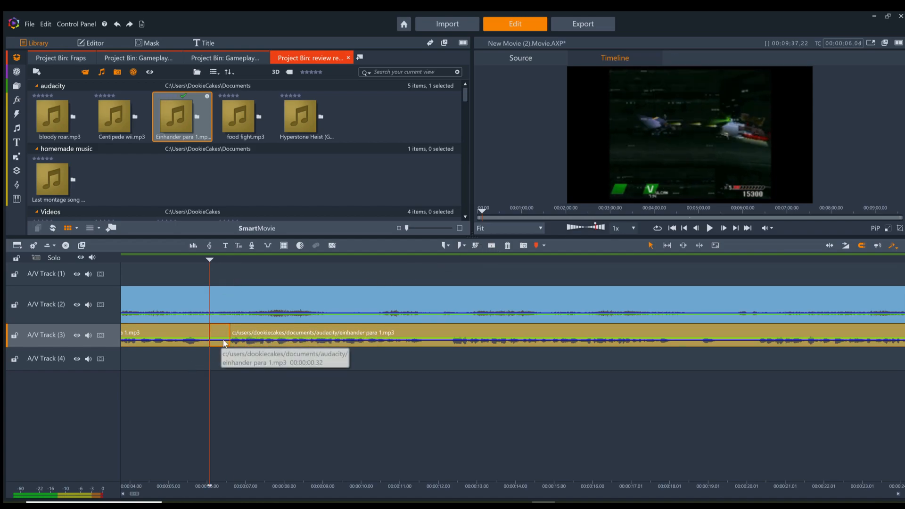
key("Delete")
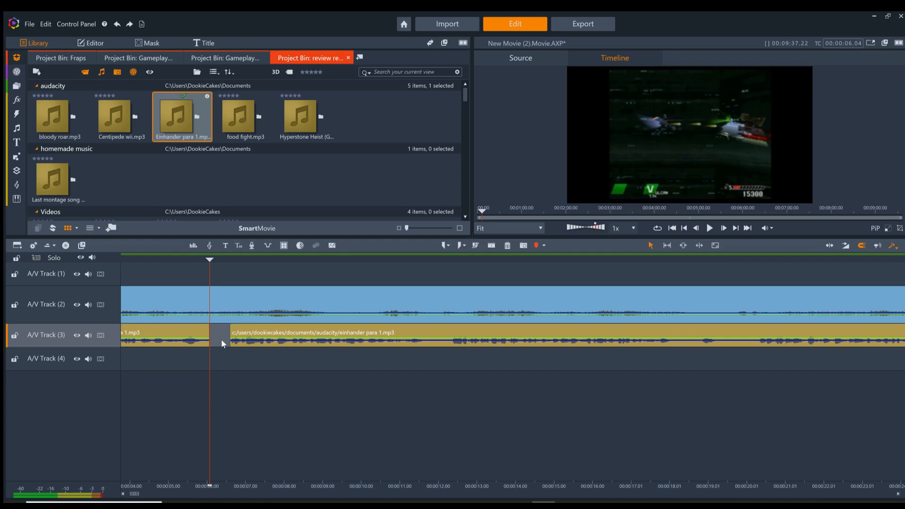
left_click(228, 362)
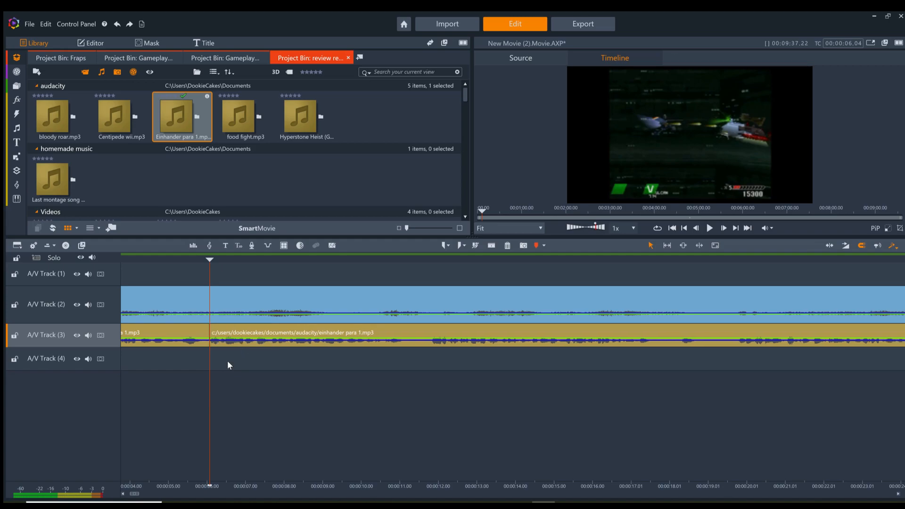
left_click(710, 228)
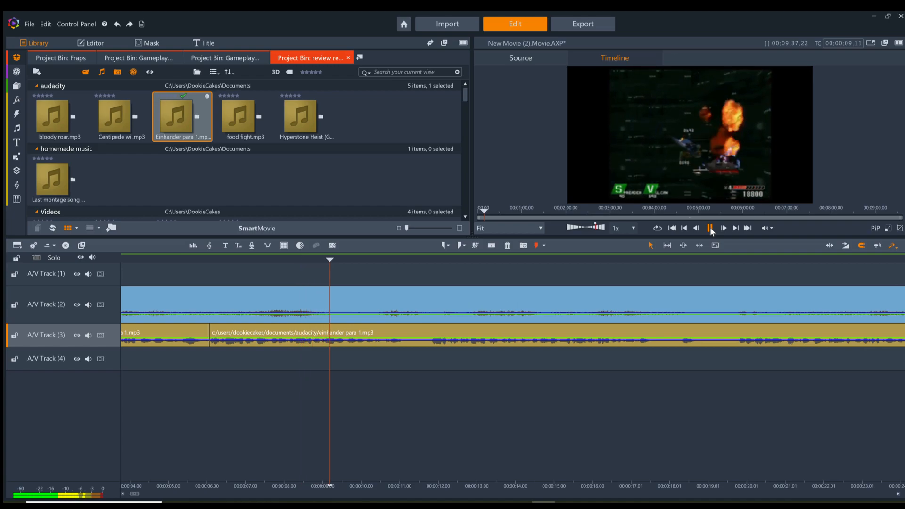
Cut out the narration between 00:00:11.04 and 00:00:11.49 on A/V Track (3) and close the gap
left_click(711, 230)
left_click_drag(405, 378, 401, 380)
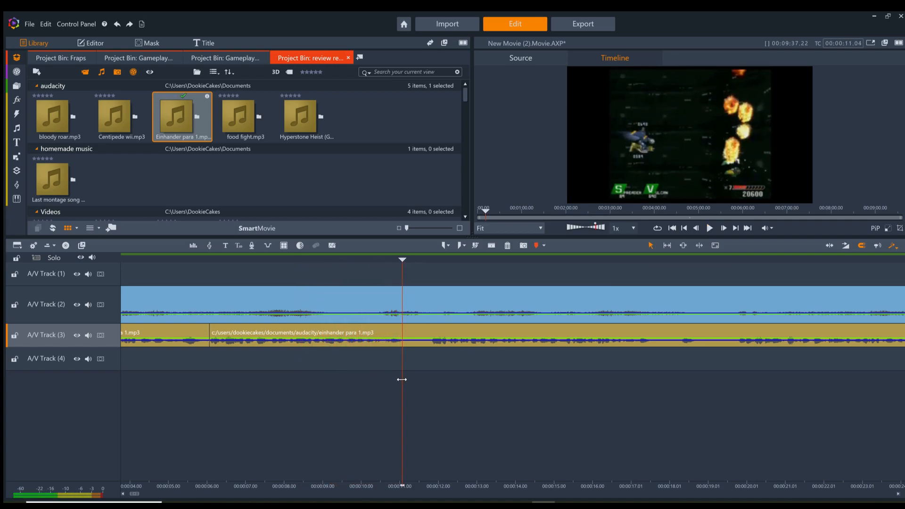
left_click(434, 340)
left_click(492, 246)
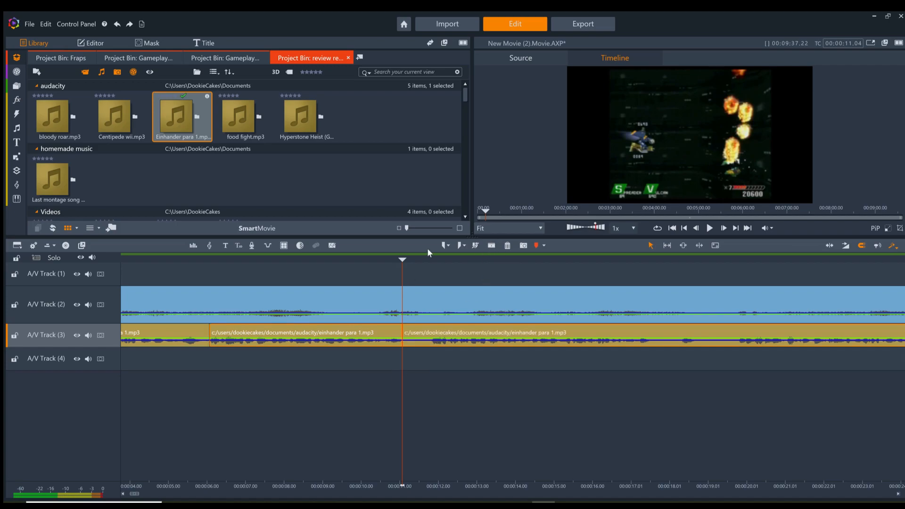
left_click(430, 276)
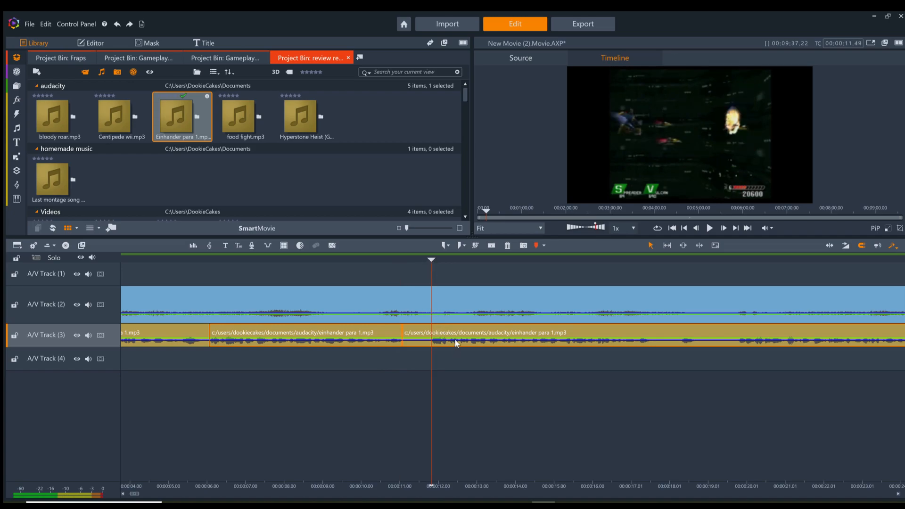
left_click(490, 245)
left_click(419, 342)
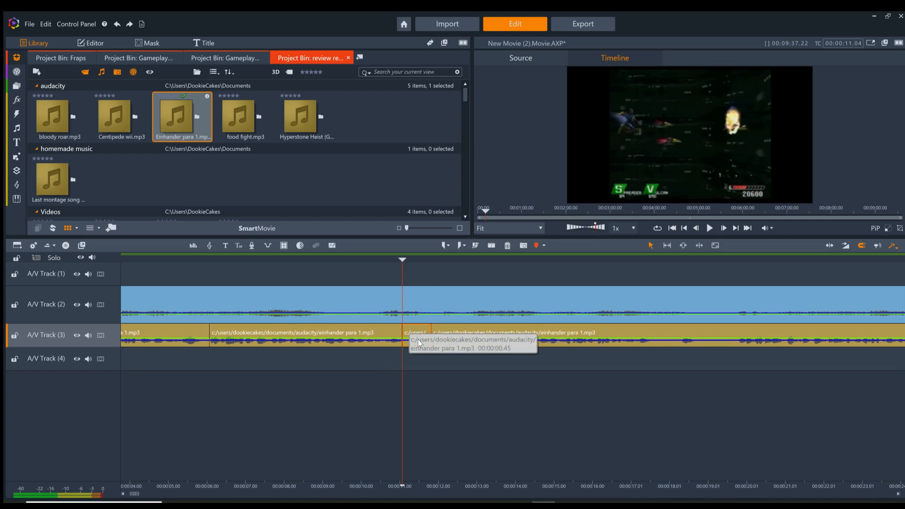
right_click(417, 338)
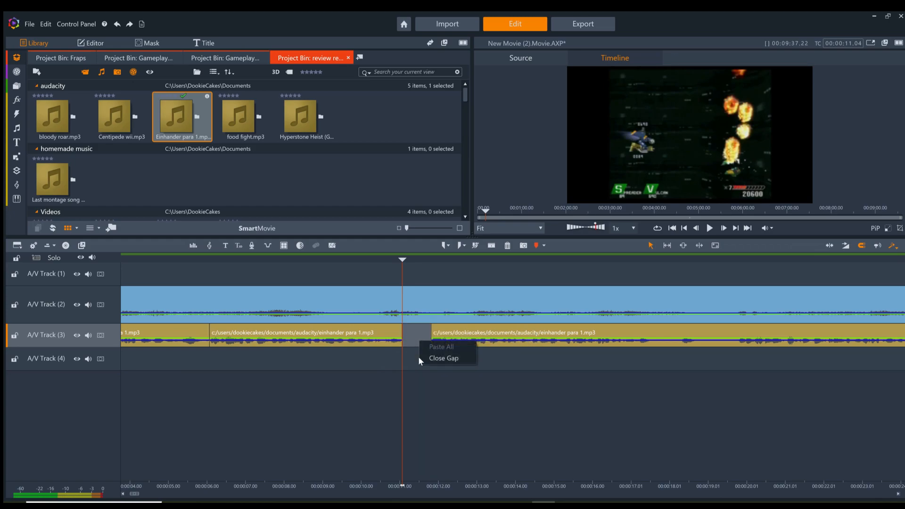
left_click(426, 354)
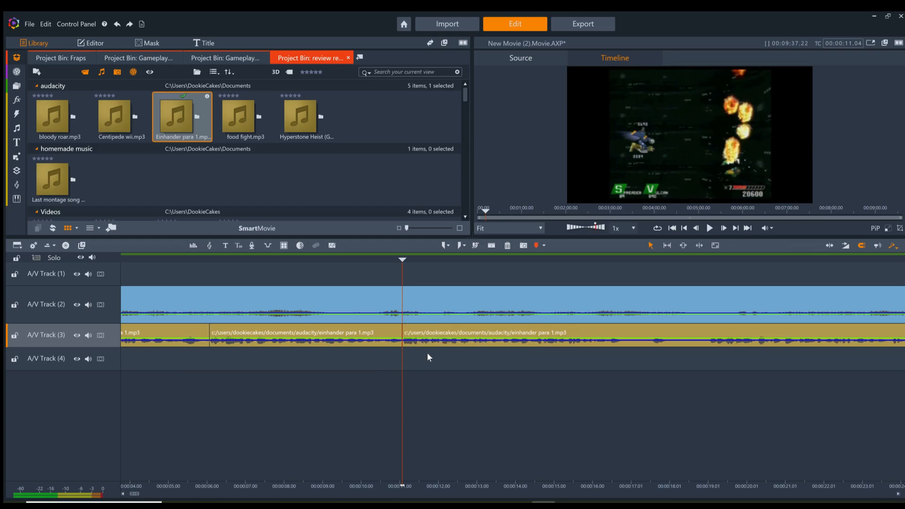
Play on from the closed gap and split the narration on A/V Track (3) at 00:00:16.44
left_click(709, 230)
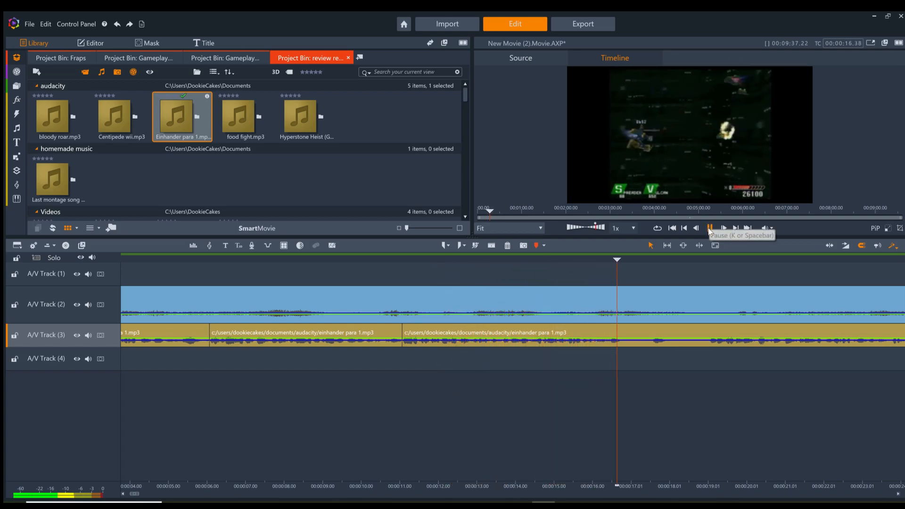
left_click(709, 229)
left_click_drag(622, 365, 621, 364)
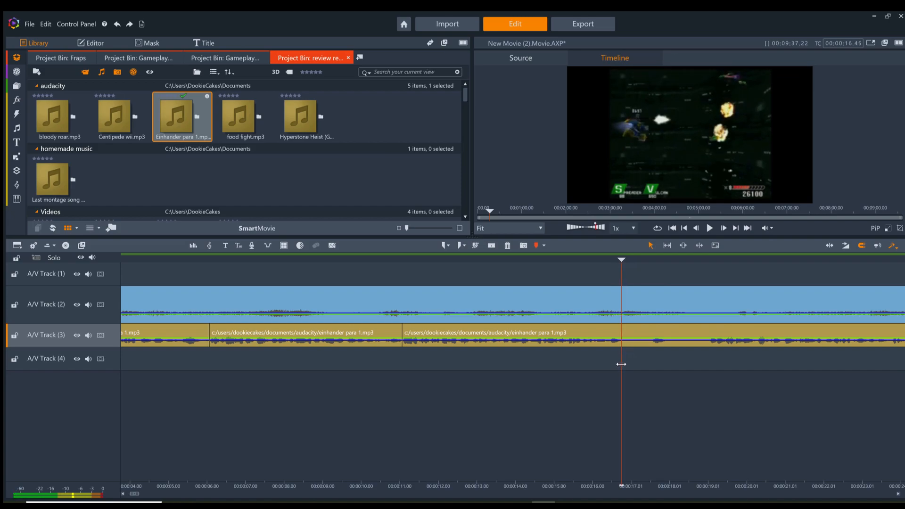
left_click(551, 341)
left_click(491, 245)
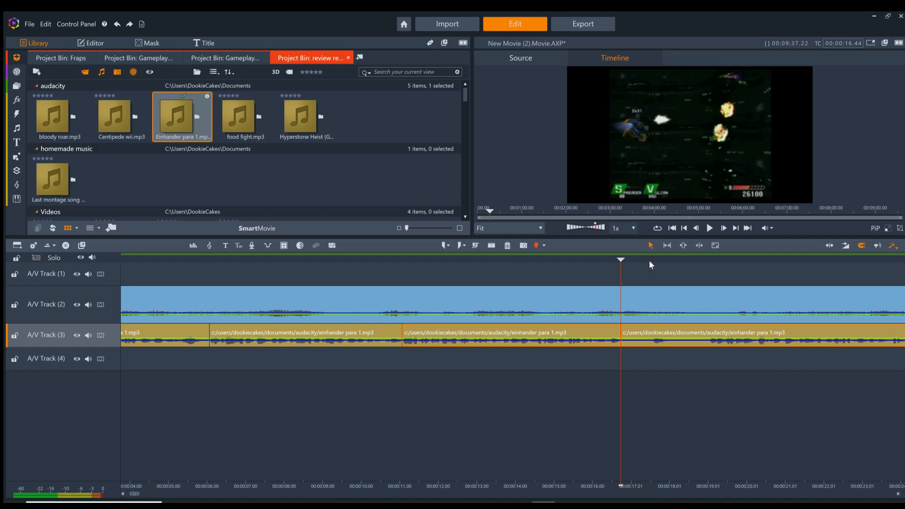
Split the narration again at 00:00:19.02, then delete the piece from 00:00:16.44 to there and close the gap
left_click(651, 265)
left_click(709, 228)
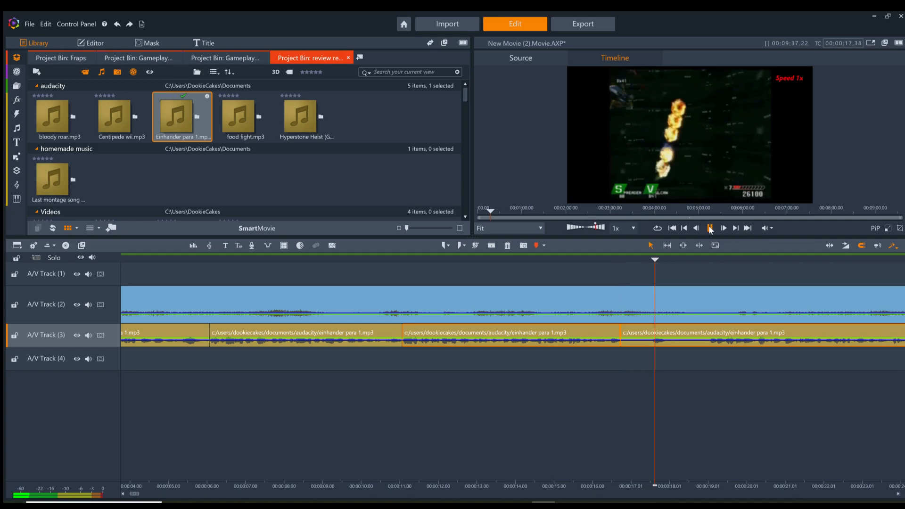
left_click(710, 228)
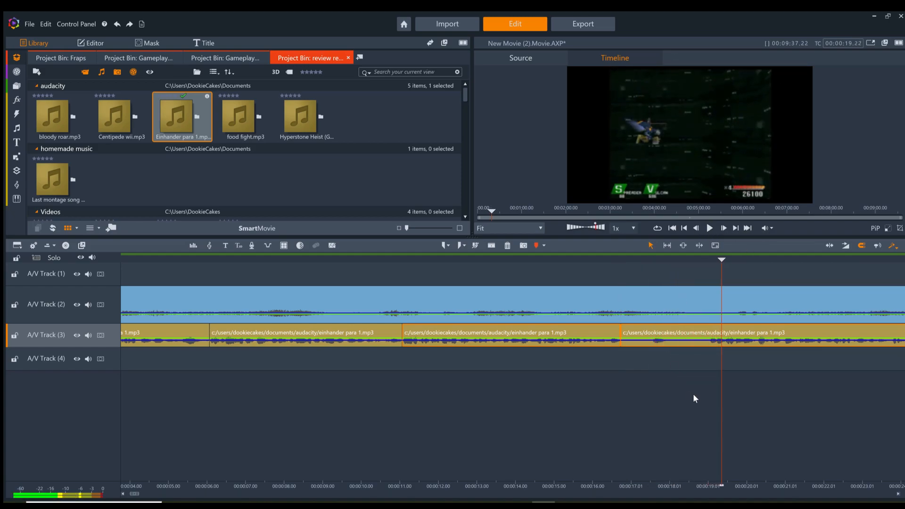
left_click_drag(722, 366, 708, 366)
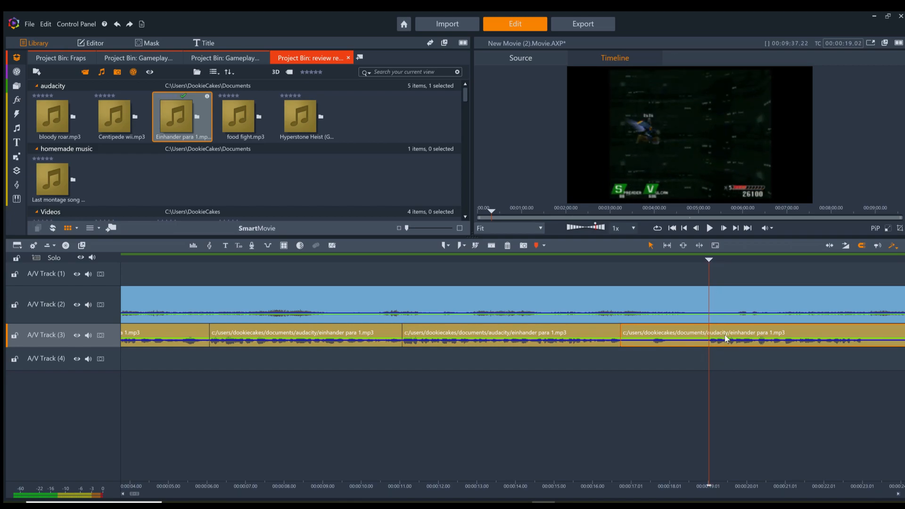
left_click(492, 246)
left_click(665, 335)
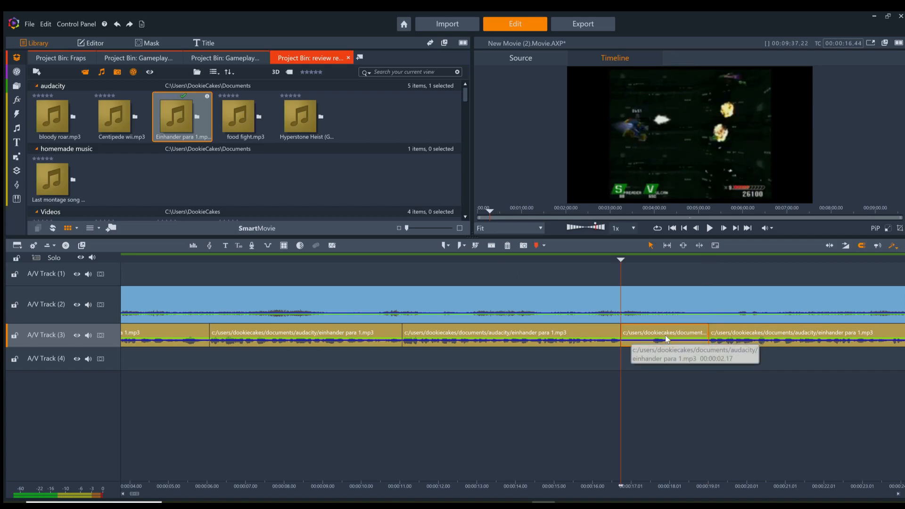
key("Delete")
right_click(665, 335)
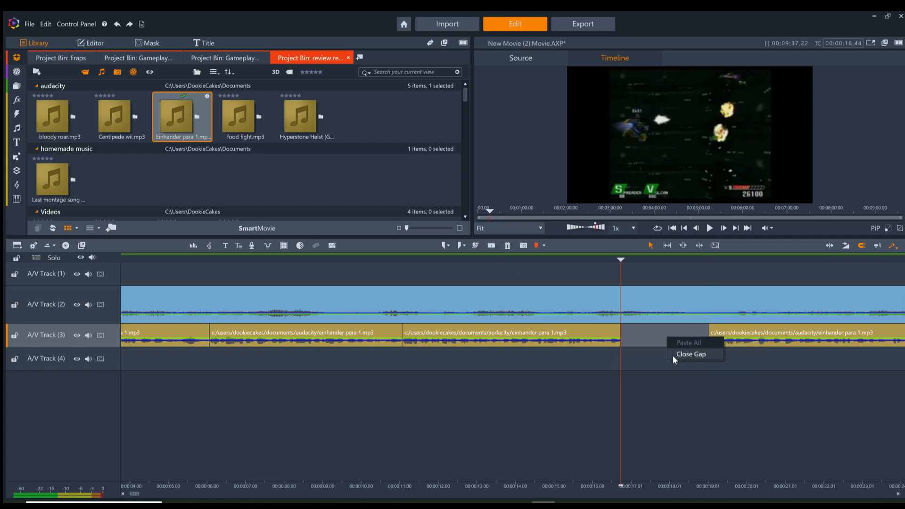
left_click(672, 354)
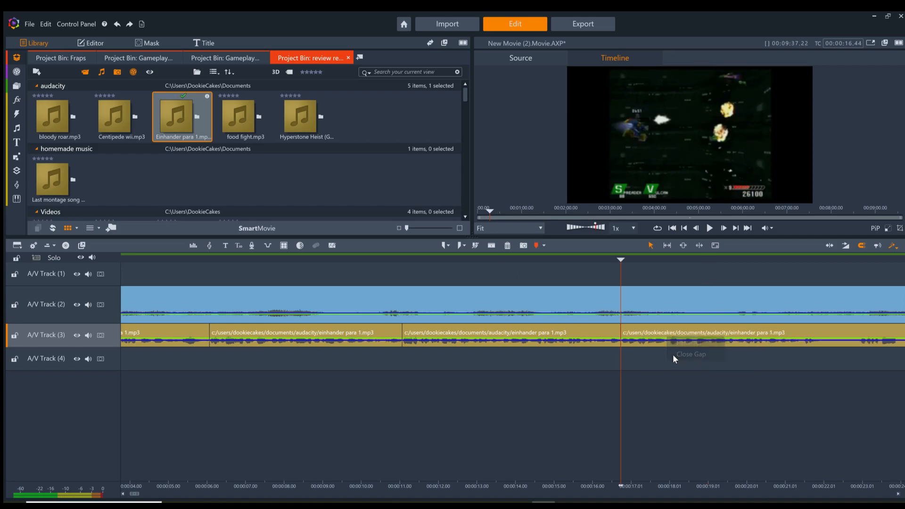
Play back the edit and split the narration on A/V Track (3) at 00:00:21.54
left_click(710, 229)
left_click_drag(820, 363, 819, 363)
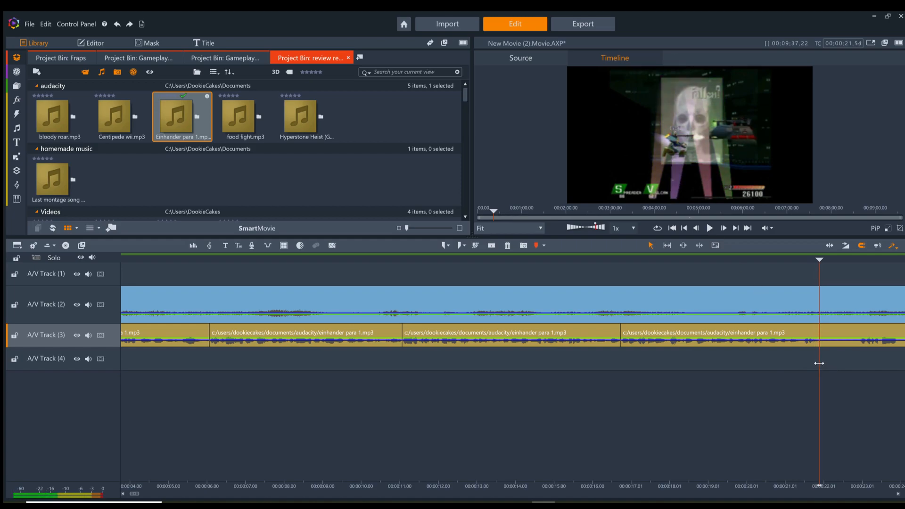
left_click(491, 245)
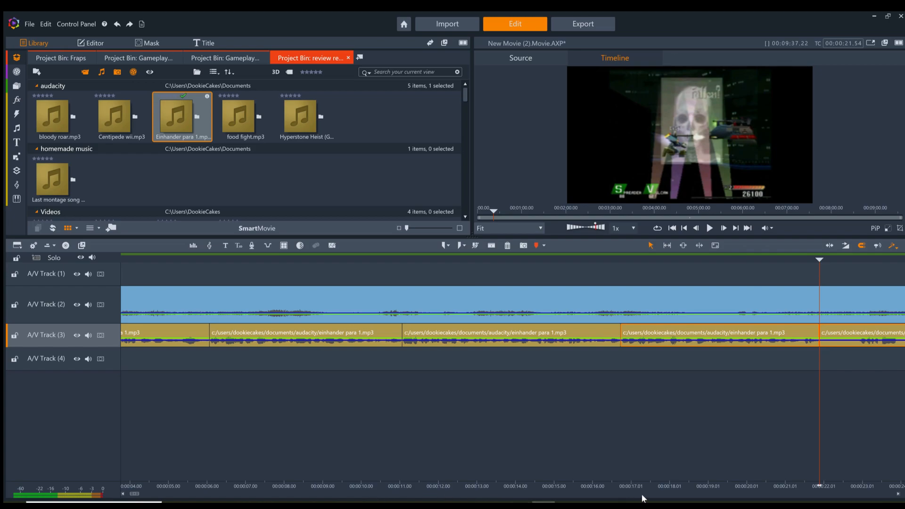
Listen to the narration beyond the 00:00:21.54 split and scrub through it to locate the end of the passage to remove
left_click_drag(135, 498, 152, 495)
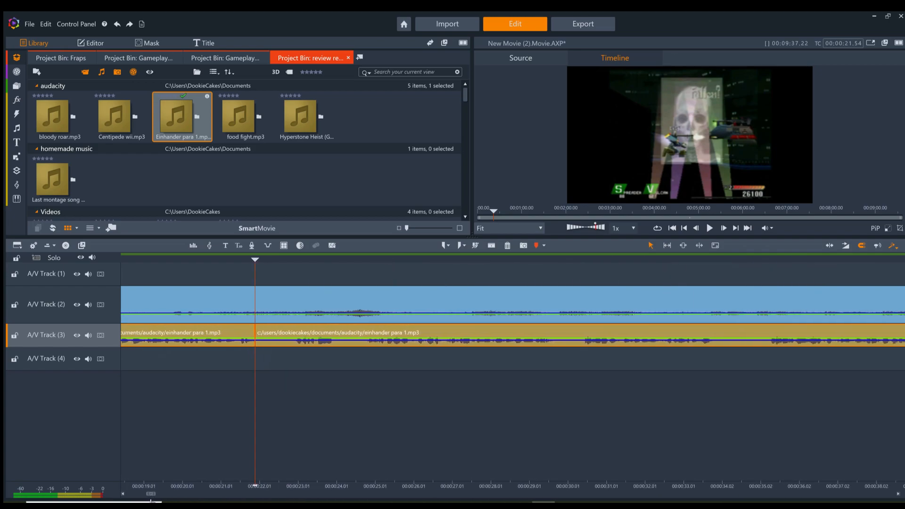
left_click(292, 259)
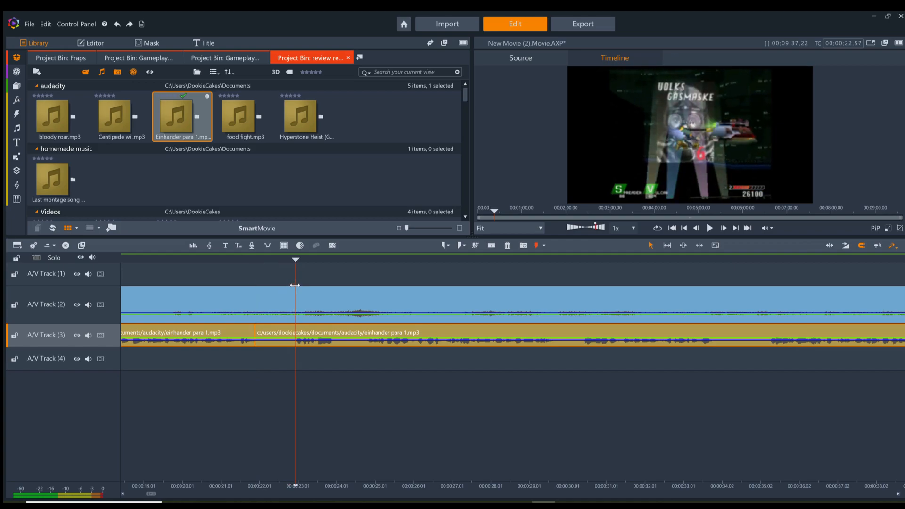
left_click_drag(293, 284, 294, 284)
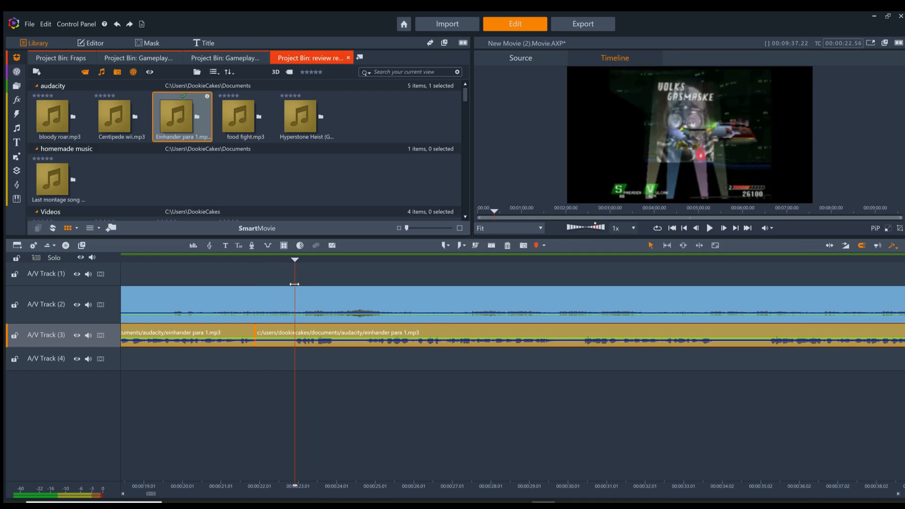
left_click(709, 228)
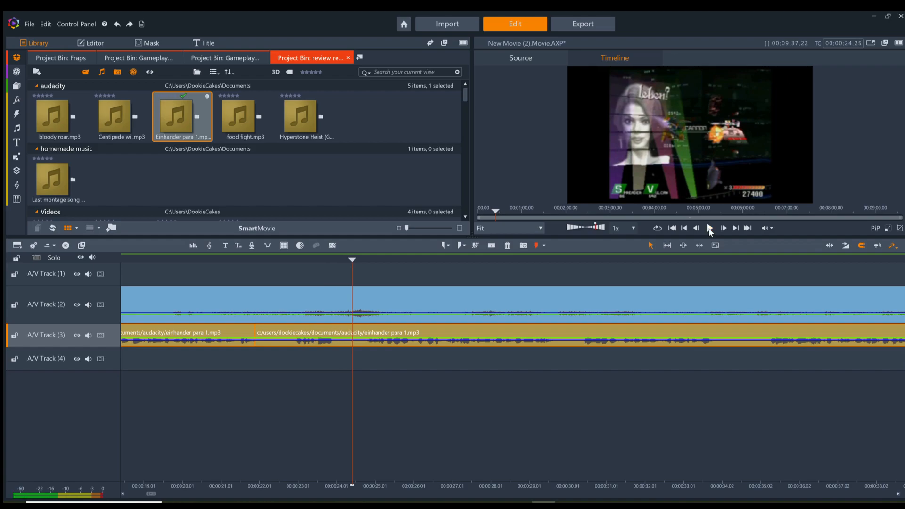
left_click(709, 229)
left_click(709, 229)
left_click(709, 228)
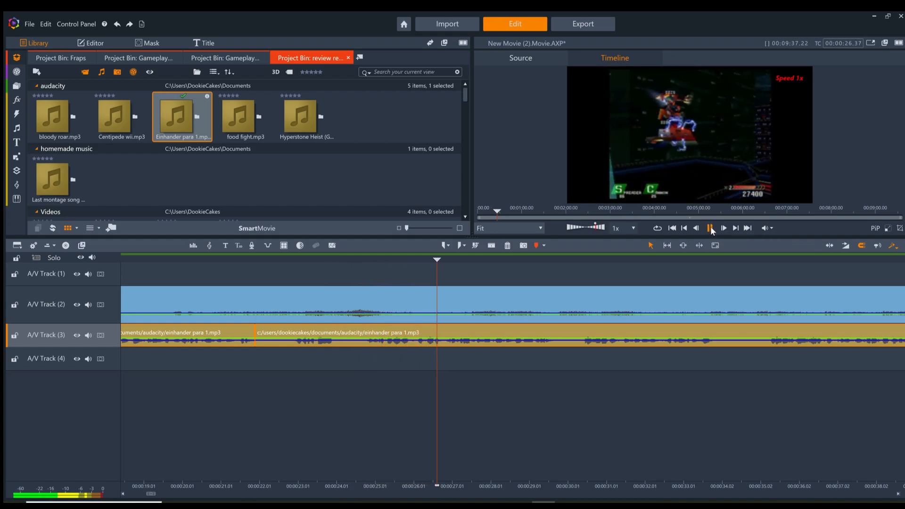
left_click(710, 228)
left_click_drag(452, 406, 769, 404)
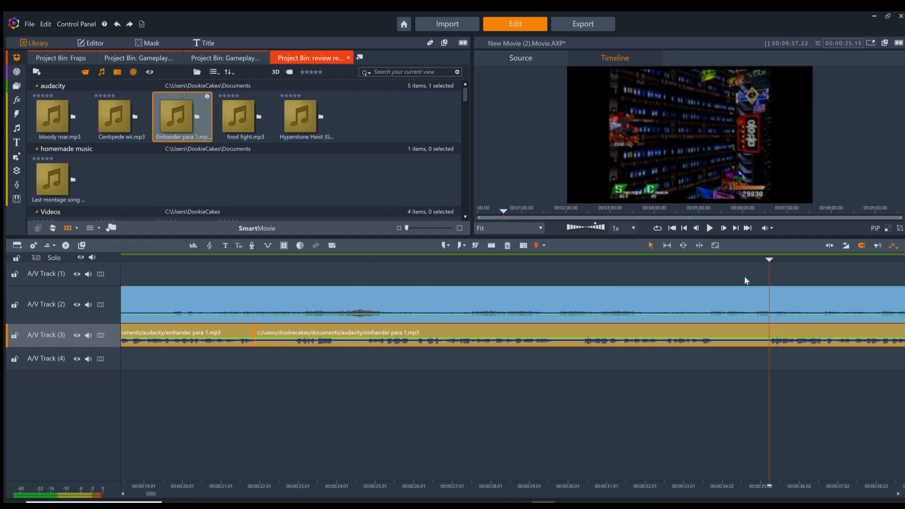
left_click_drag(767, 374, 365, 399)
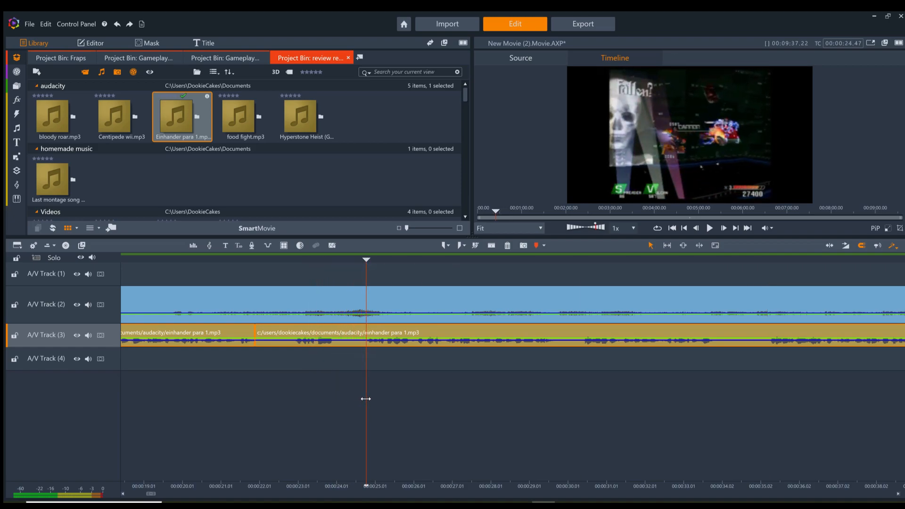
Make A/V Track (3) taller, cut out its narration between 00:00:21.54 and 00:00:24.47 and close the gap
mouse_move(431, 478)
left_mouse_down()
mouse_move(591, 470)
mouse_move(443, 482)
left_mouse_up()
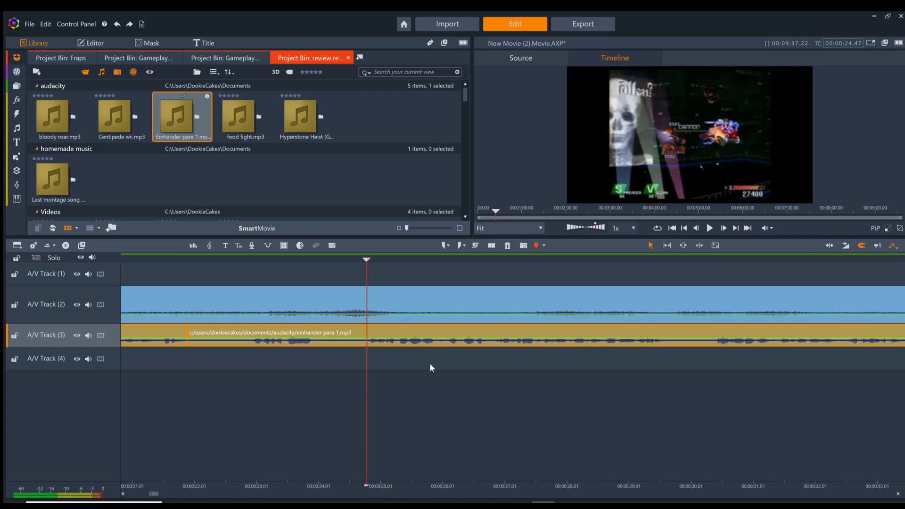
left_click_drag(431, 346, 424, 386)
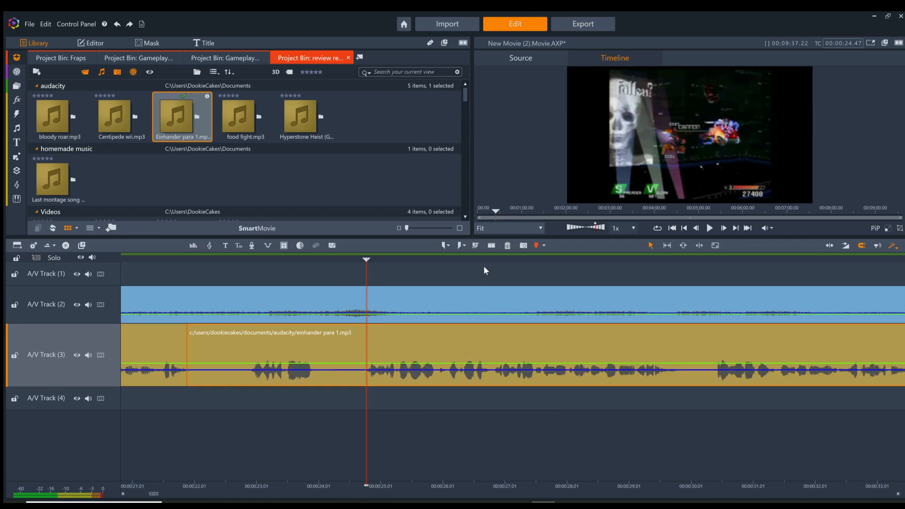
left_click(492, 245)
left_click(280, 371)
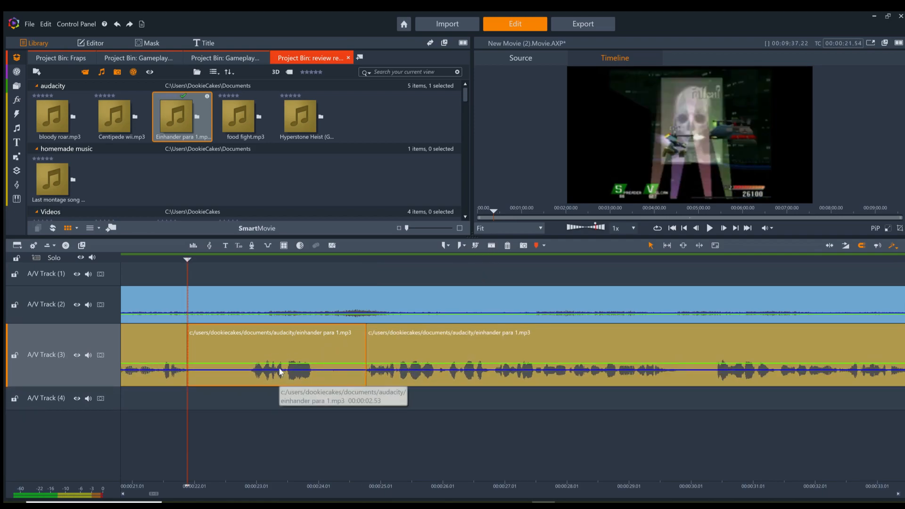
key("Delete")
right_click(269, 363)
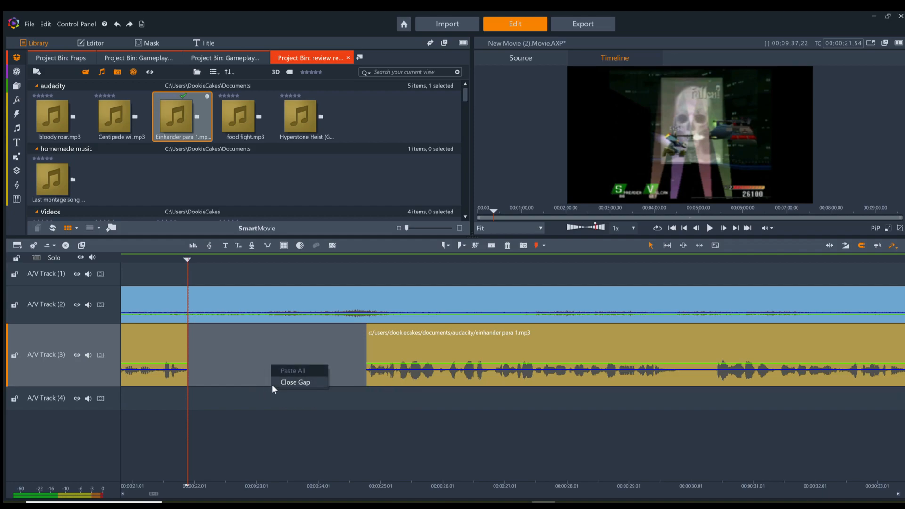
left_click(272, 384)
Play back the edit from just before the join and split the narration on A/V Track (3) at 00:00:26.54
left_click(157, 258)
left_click(709, 231)
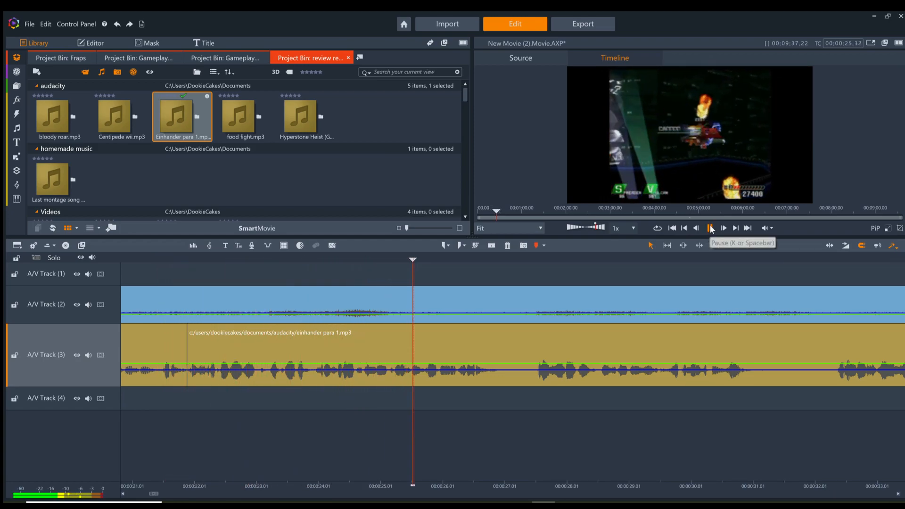
left_click(710, 228)
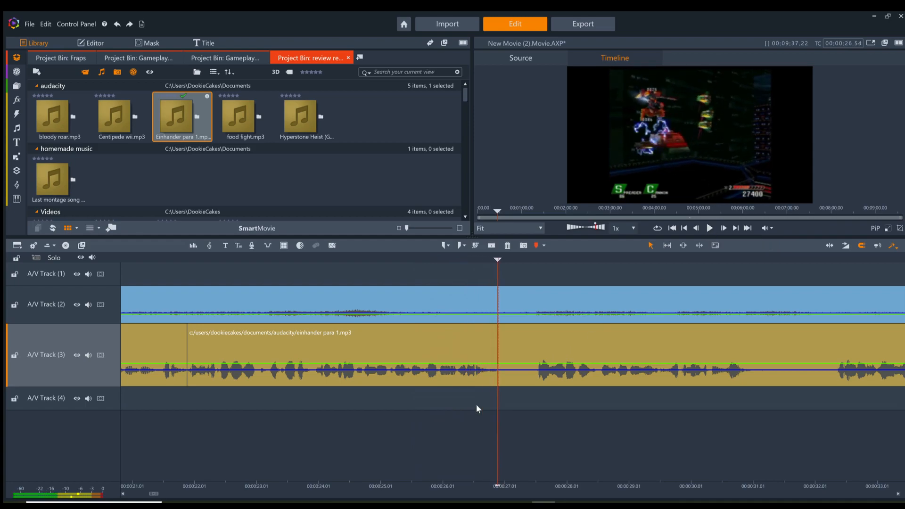
left_click(544, 366)
left_click(493, 244)
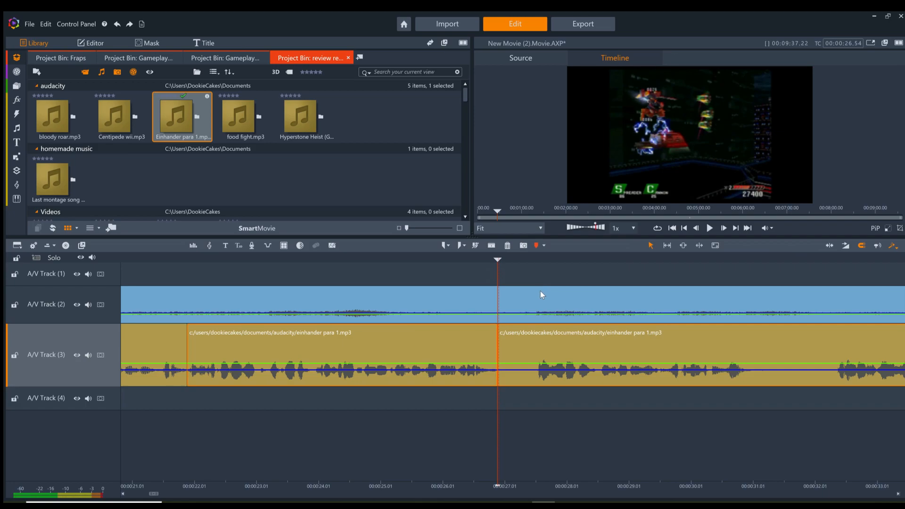
Listen to the narration beyond the split, cut out A/V Track (3) between 00:00:26.54 and 00:00:27.32 and close the gap
left_click(528, 259)
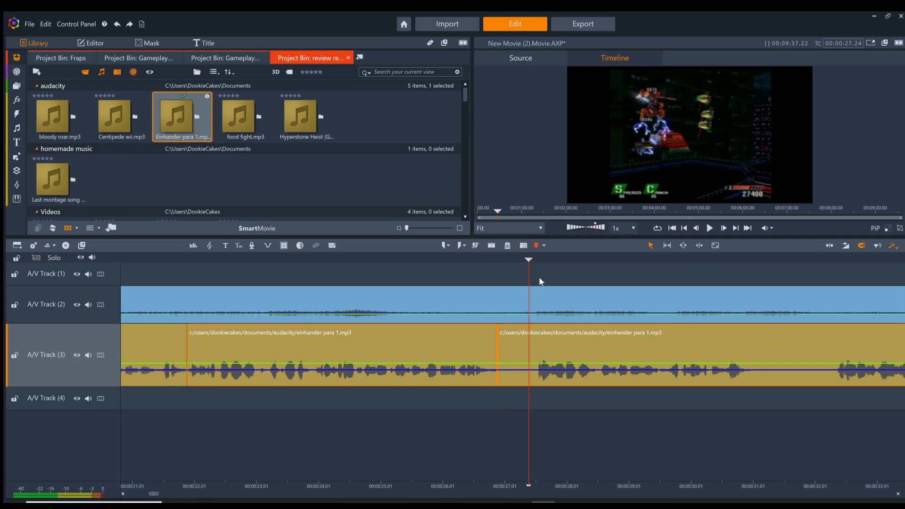
left_click(709, 228)
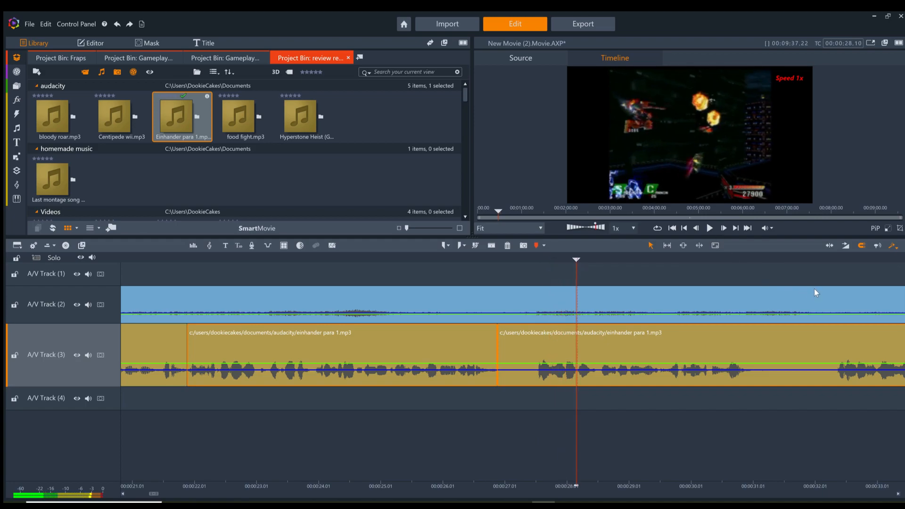
left_click(833, 281)
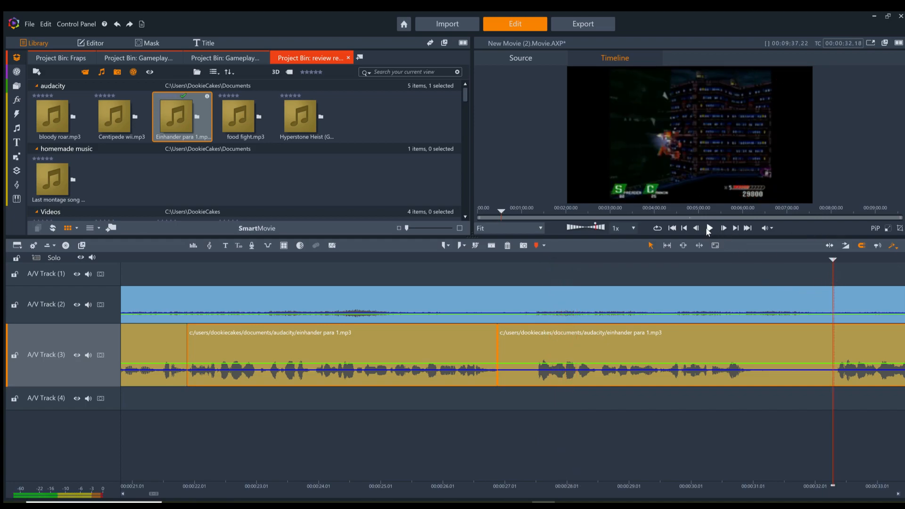
left_click(708, 230)
left_click(709, 230)
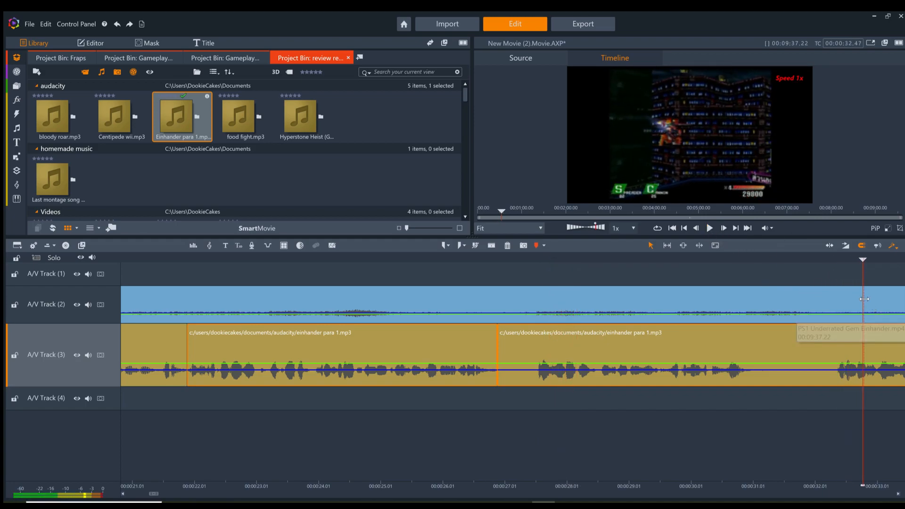
left_click(535, 349)
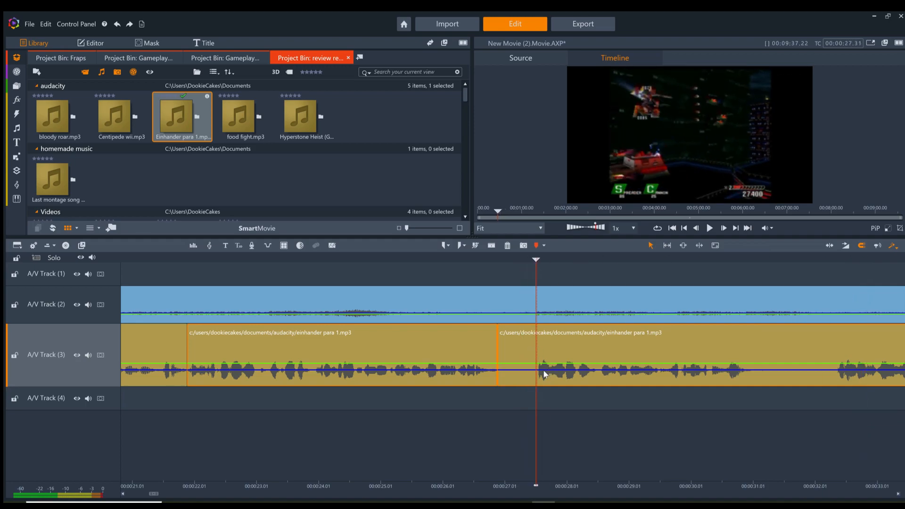
left_click_drag(536, 392, 537, 392)
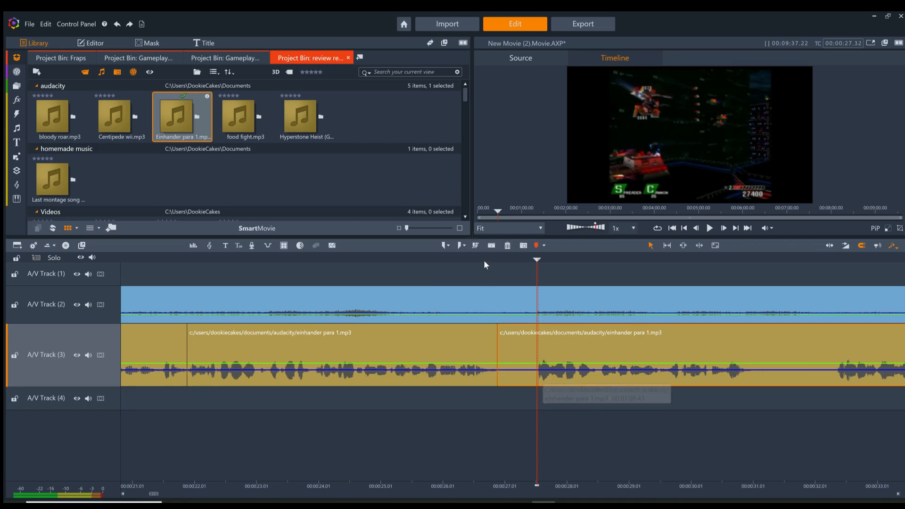
left_click(475, 245)
left_click(516, 351)
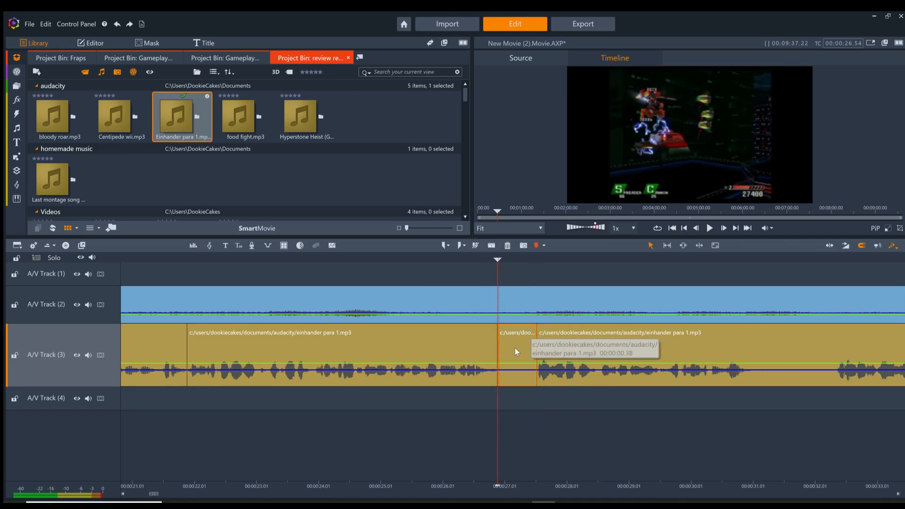
key("Delete")
right_click(513, 347)
left_click(525, 366)
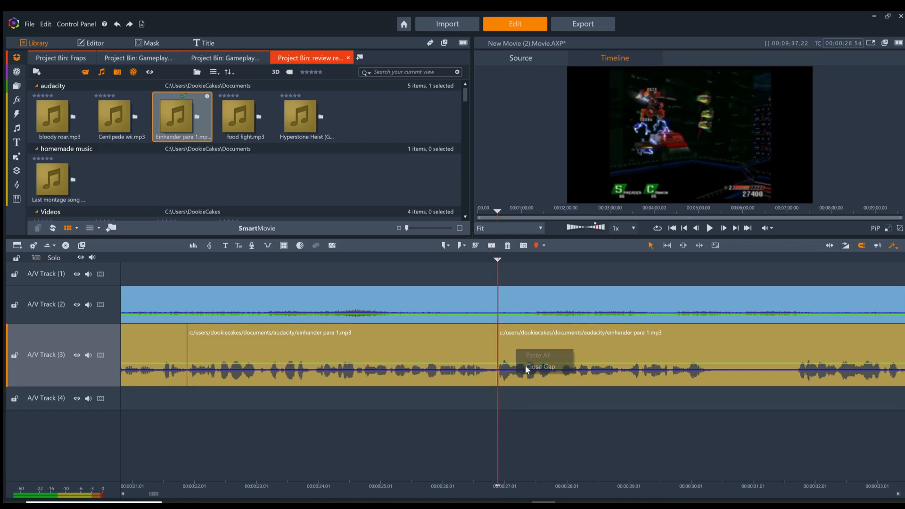
Play back the edit from the join and split the narration on A/V Track (3) at 00:00:30.21
left_click(709, 228)
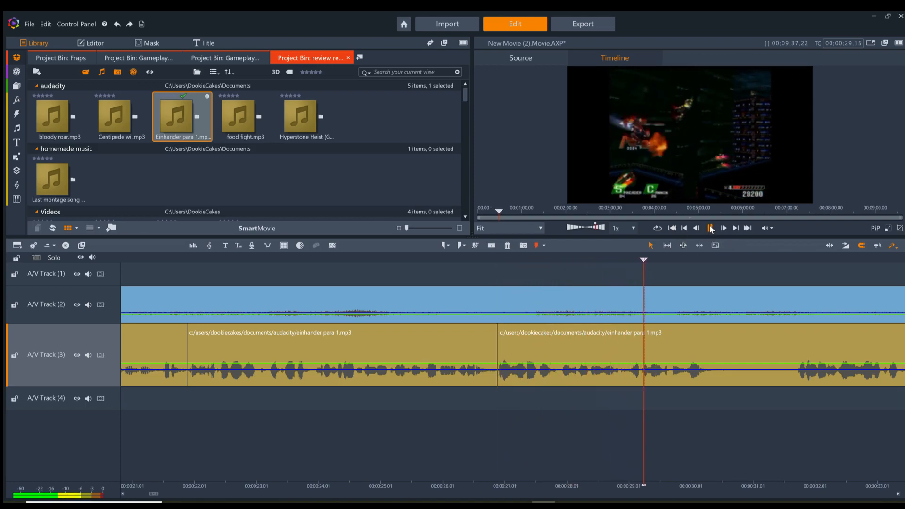
left_click(709, 228)
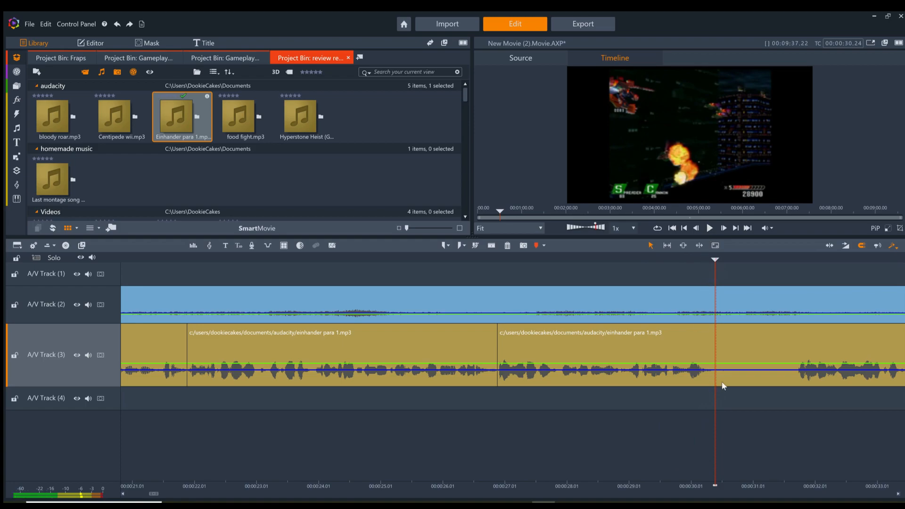
left_click_drag(715, 386, 711, 385)
left_click(640, 375)
left_click(492, 246)
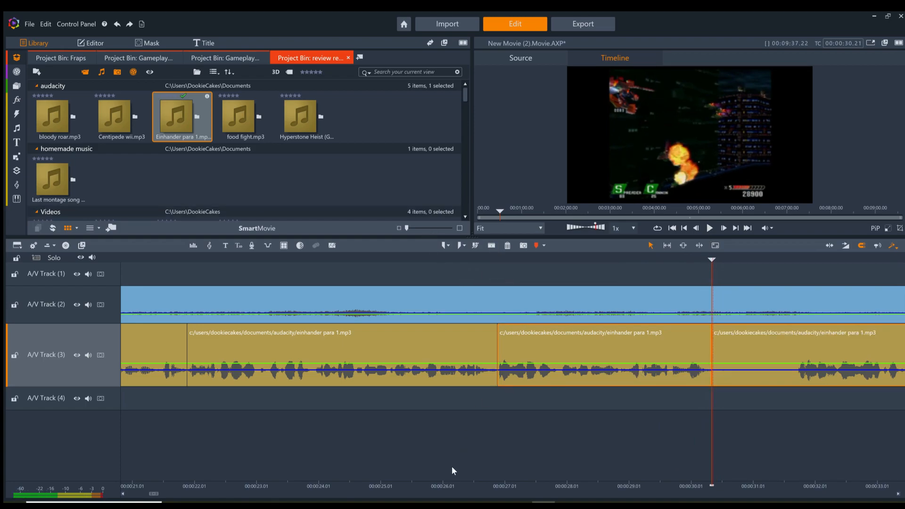
Preview the narration further on, cut out A/V Track (3) between 00:00:30.21 and 00:00:31.44 and close the gap
left_click_drag(627, 486, 587, 486)
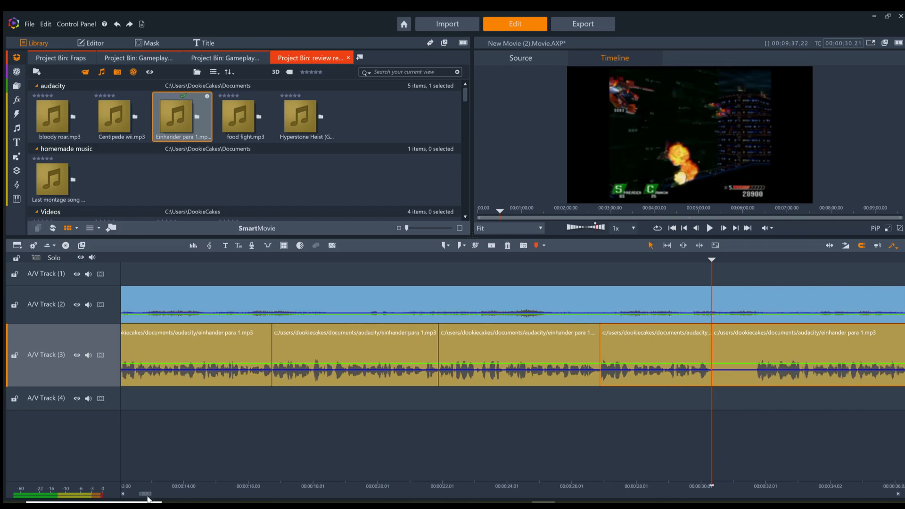
left_click_drag(148, 498, 165, 498)
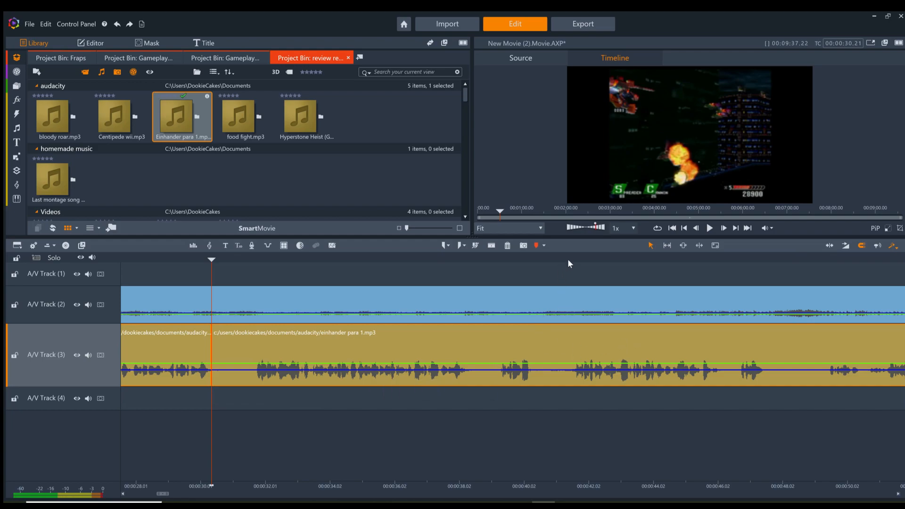
left_click(569, 262)
left_click(709, 228)
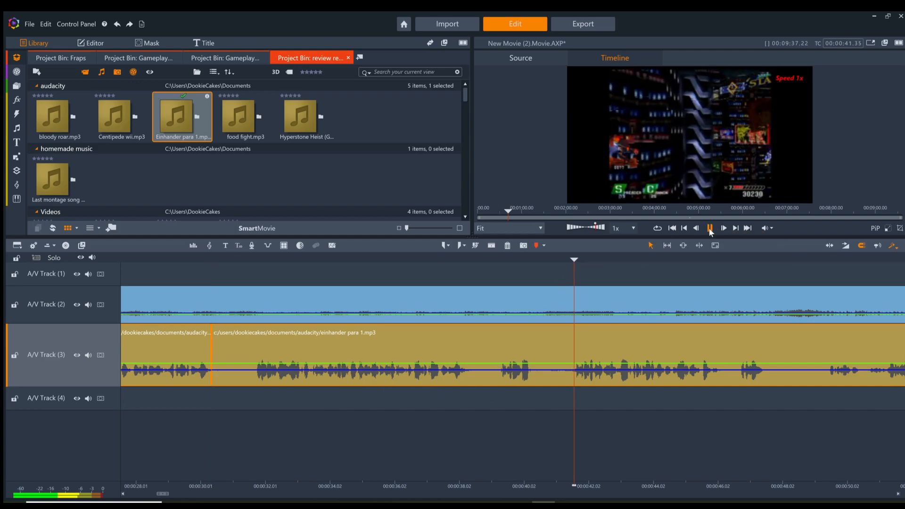
left_click_drag(590, 402, 255, 418)
left_click(301, 373)
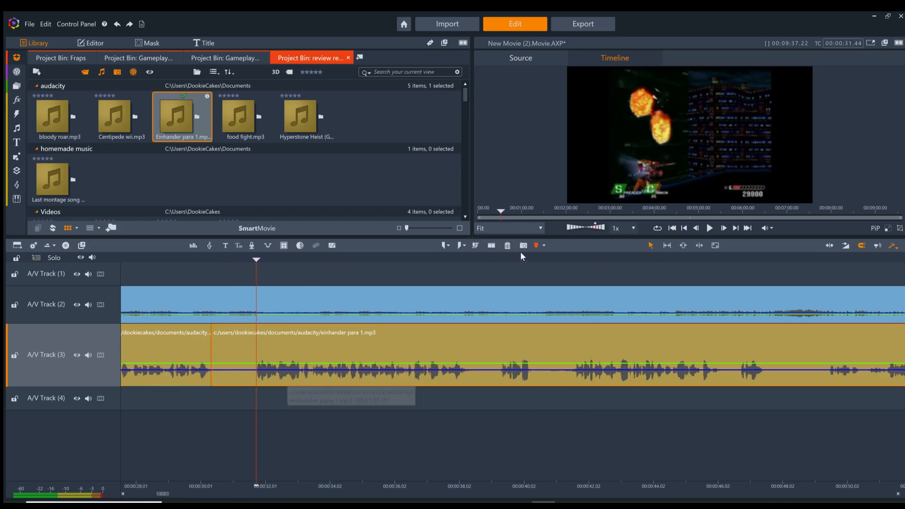
left_click(491, 246)
left_click(230, 360)
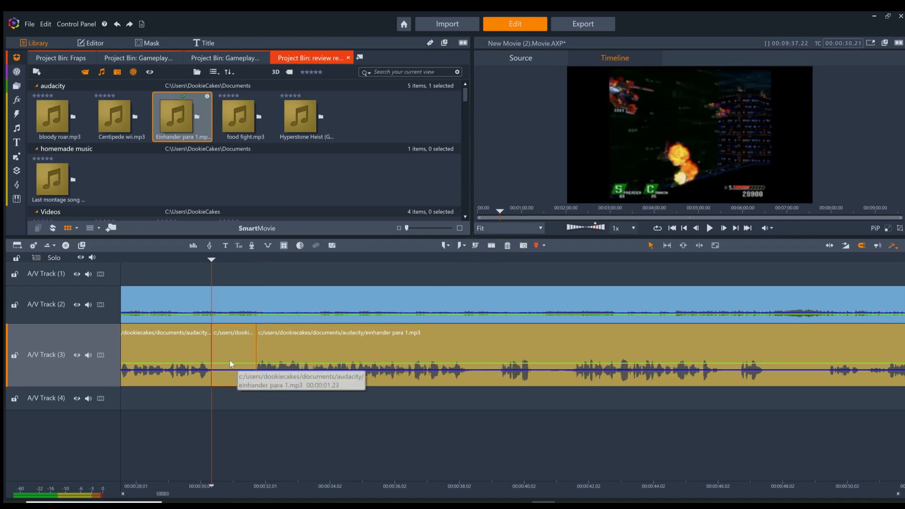
key("Delete")
right_click(229, 359)
left_click(241, 375)
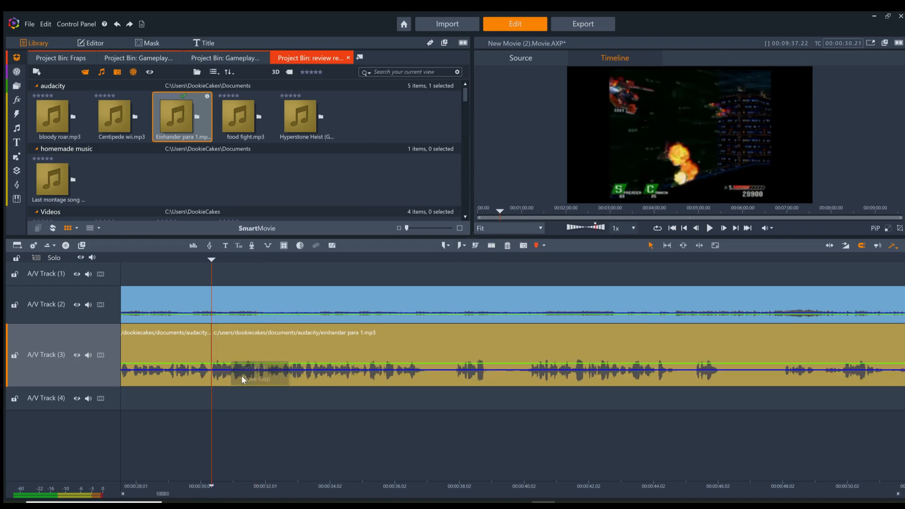
Play back the edit from 00:00:30.21 and split the narration on A/V Track (3) at 00:00:36.58
left_click(709, 229)
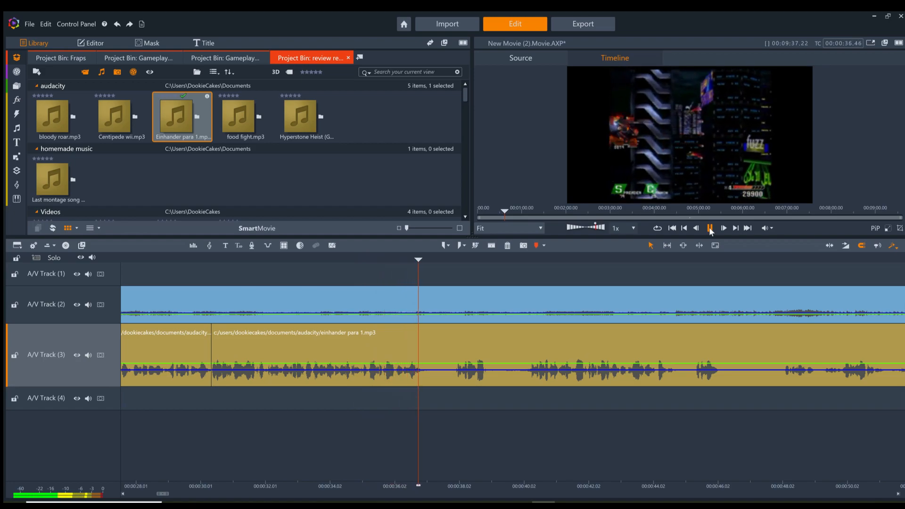
left_click(709, 229)
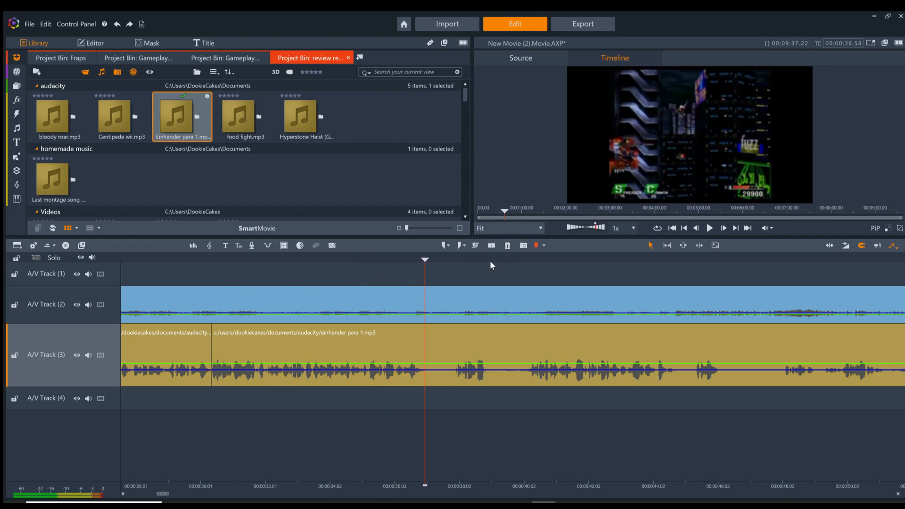
left_click(476, 245)
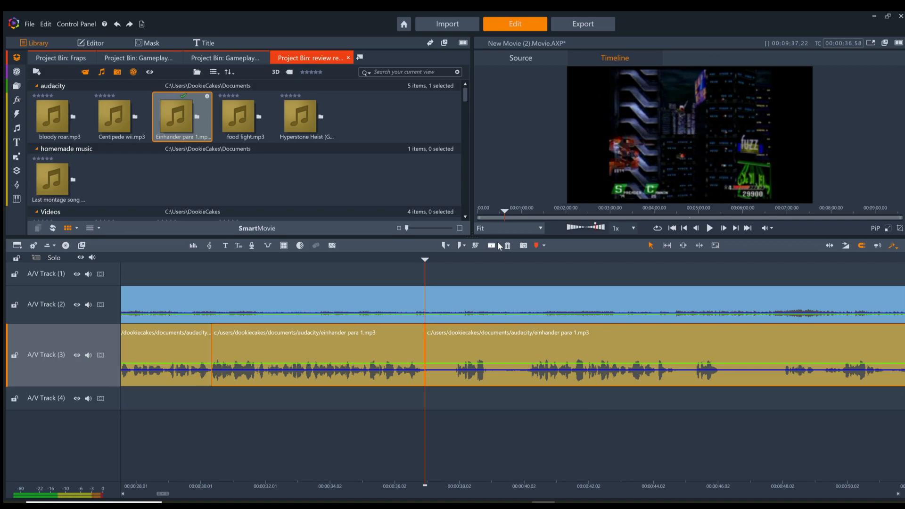
Listen on past the split, cut out the narration on A/V Track (3) between 00:00:36.58 and 00:01:00.17 and close the gap
left_click(523, 259)
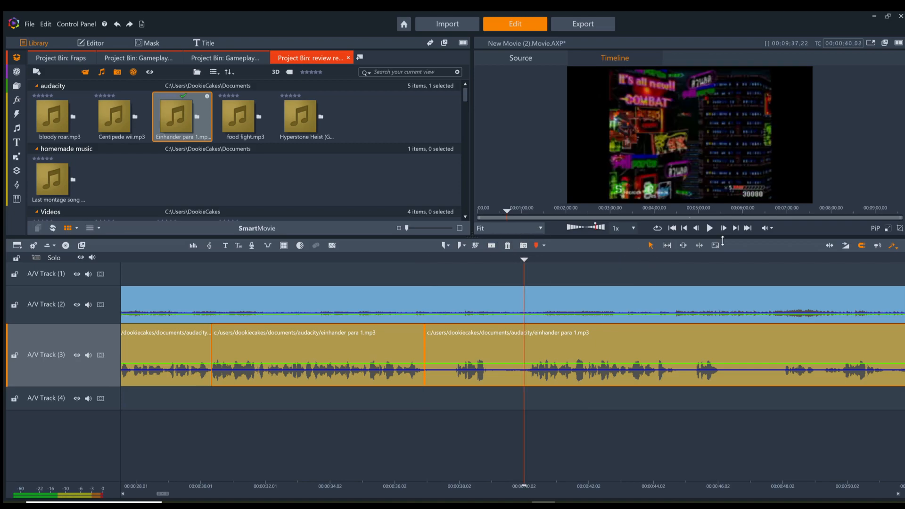
left_click(709, 228)
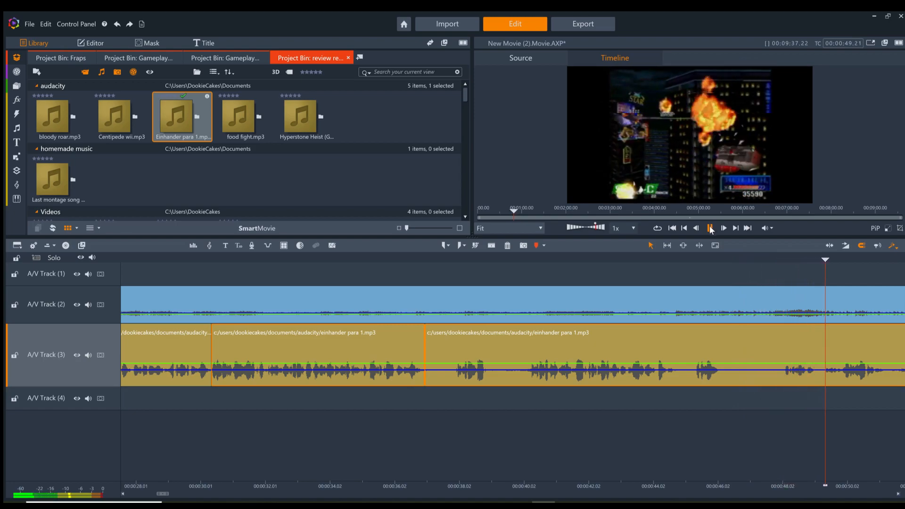
left_click(710, 230)
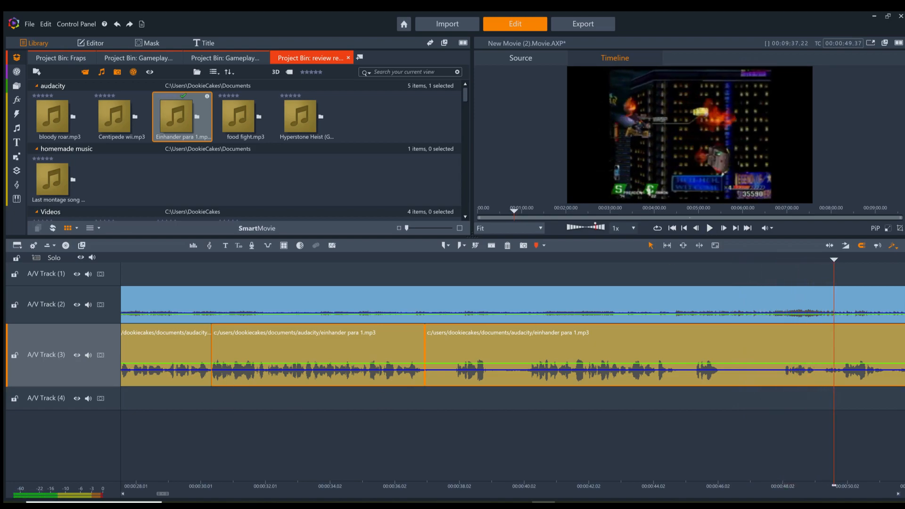
left_click_drag(162, 495, 191, 495)
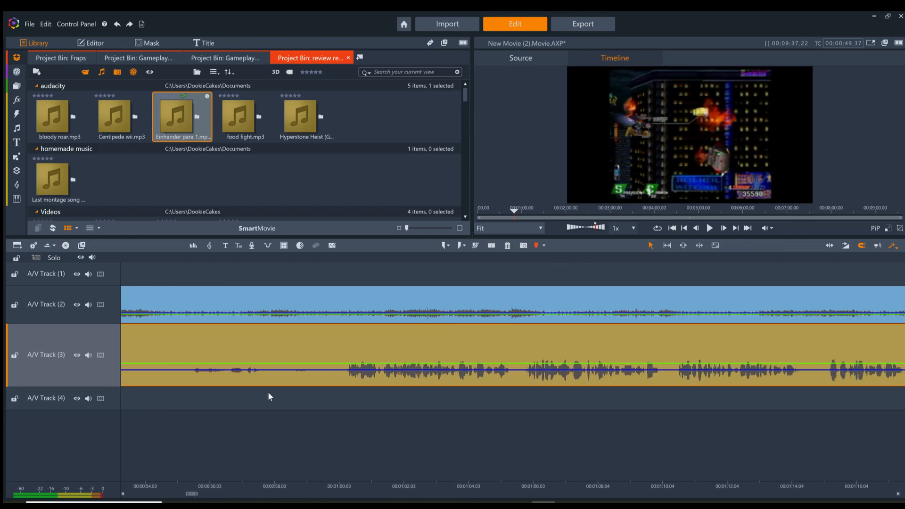
left_click(347, 258)
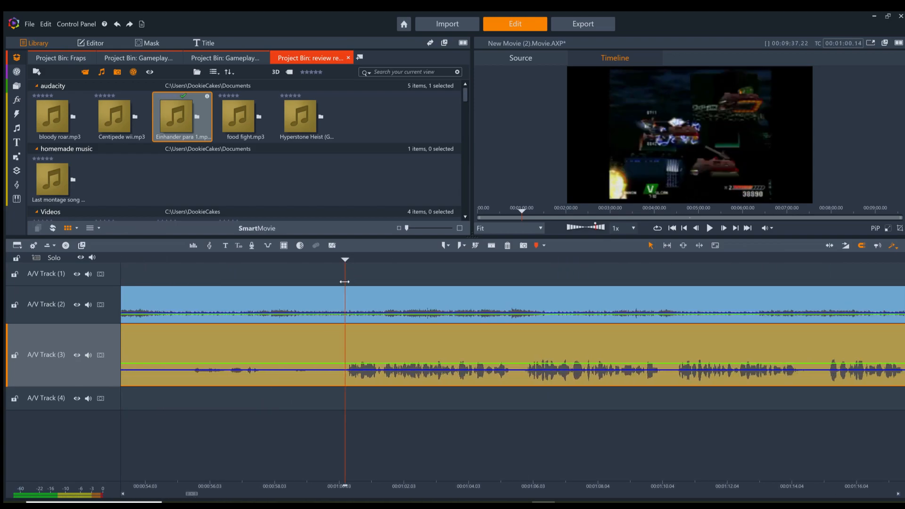
left_click_drag(347, 281, 346, 282)
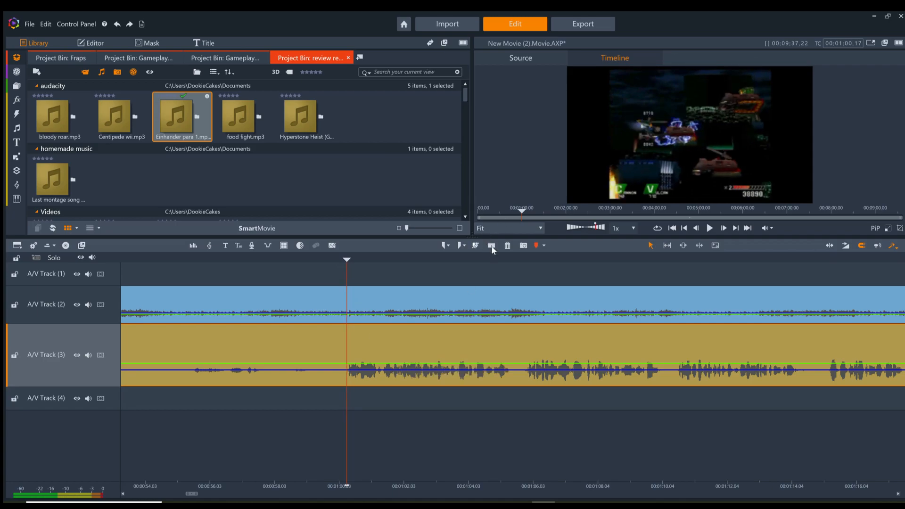
left_click(491, 247)
left_click(309, 354)
key("Delete")
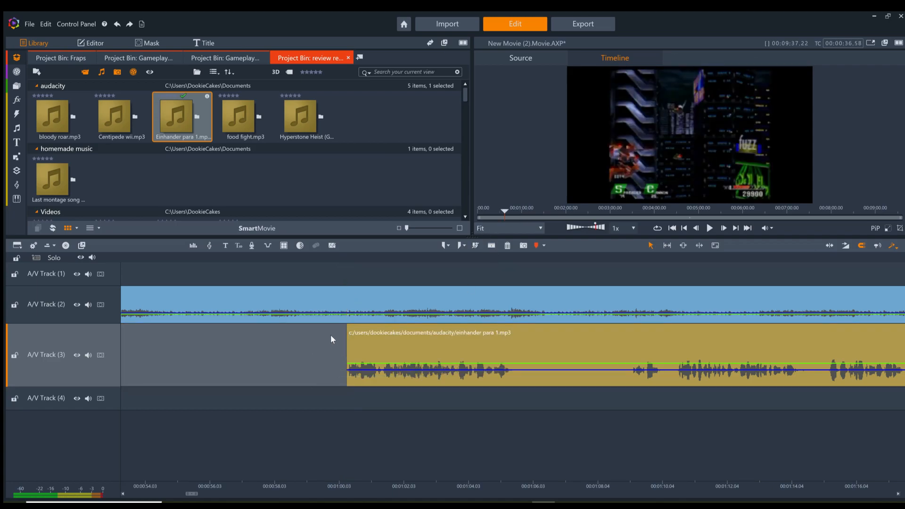
right_click(305, 358)
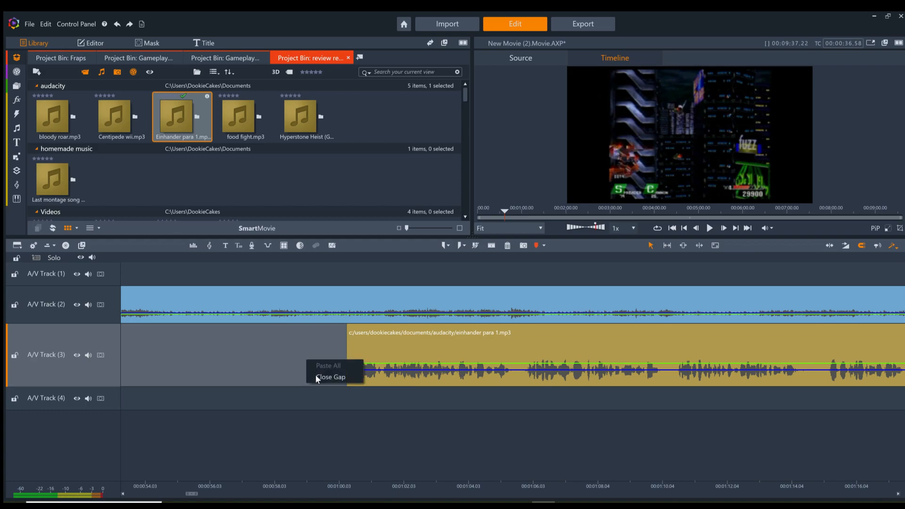
left_click(329, 377)
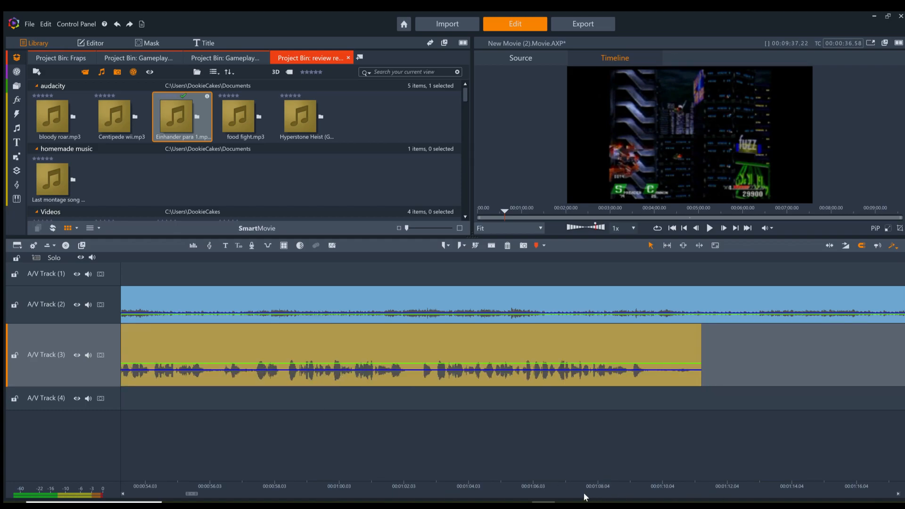
Play back both sides of the latest join, delete the narration clip between 00:00:30.21 and 00:00:36.58 on A/V Track (3) and close the gap
left_click_drag(194, 494, 164, 498)
left_click(709, 228)
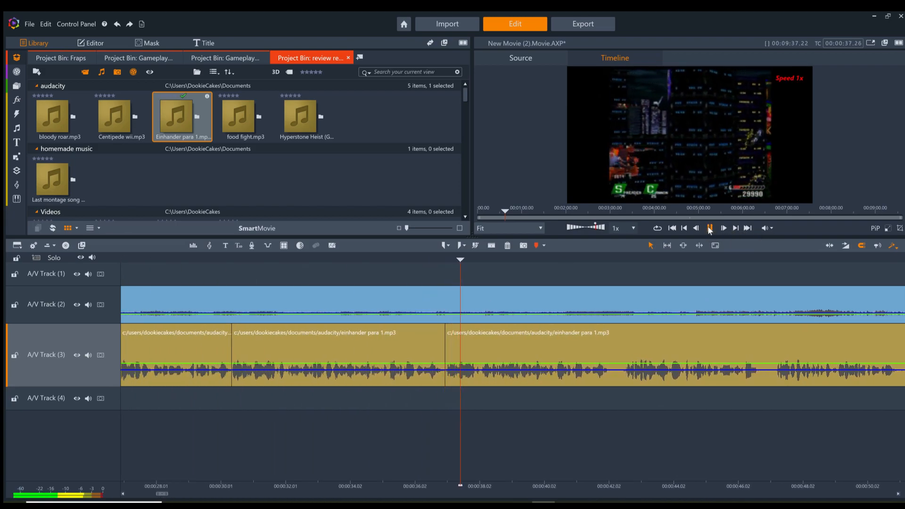
left_click(709, 228)
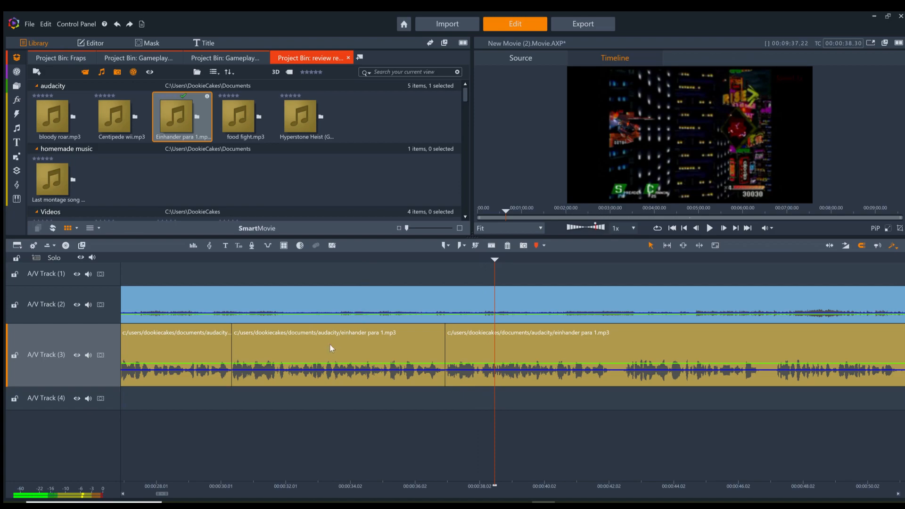
left_click(299, 364)
left_click(709, 228)
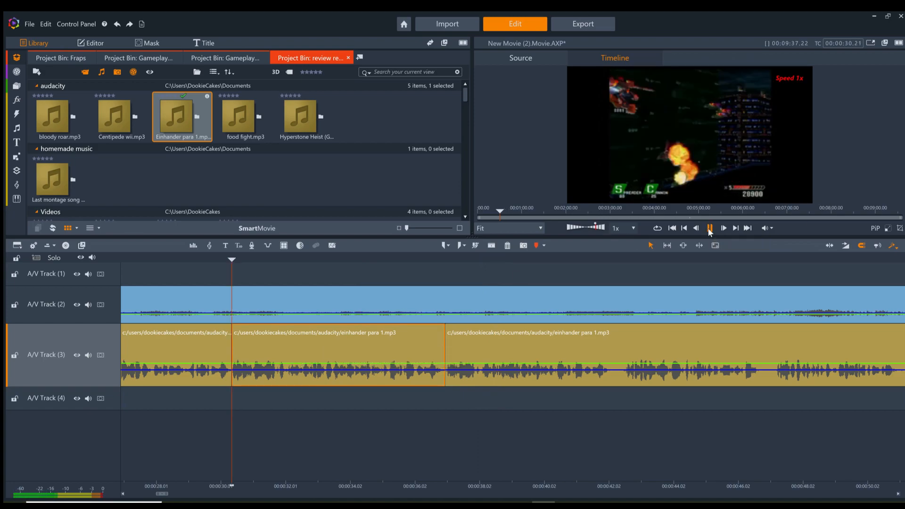
left_click(709, 229)
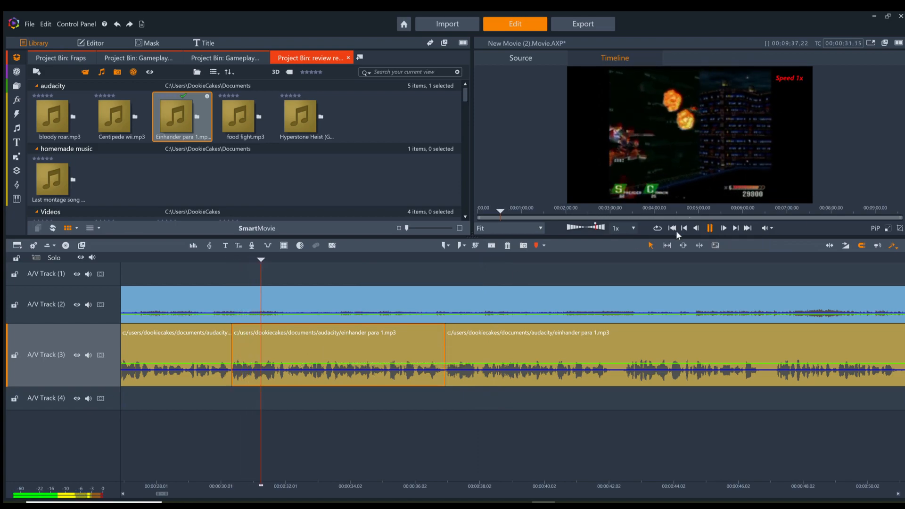
key("Delete")
right_click(372, 367)
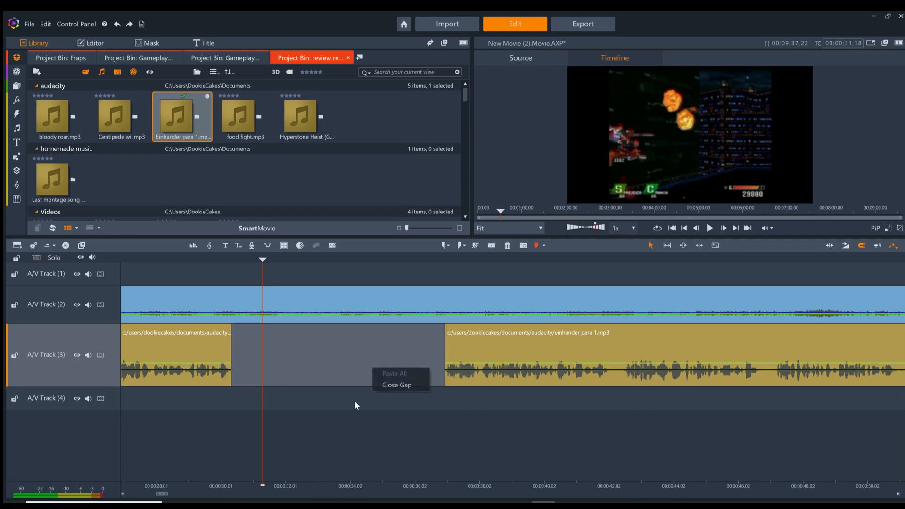
left_click(392, 387)
left_click(232, 363)
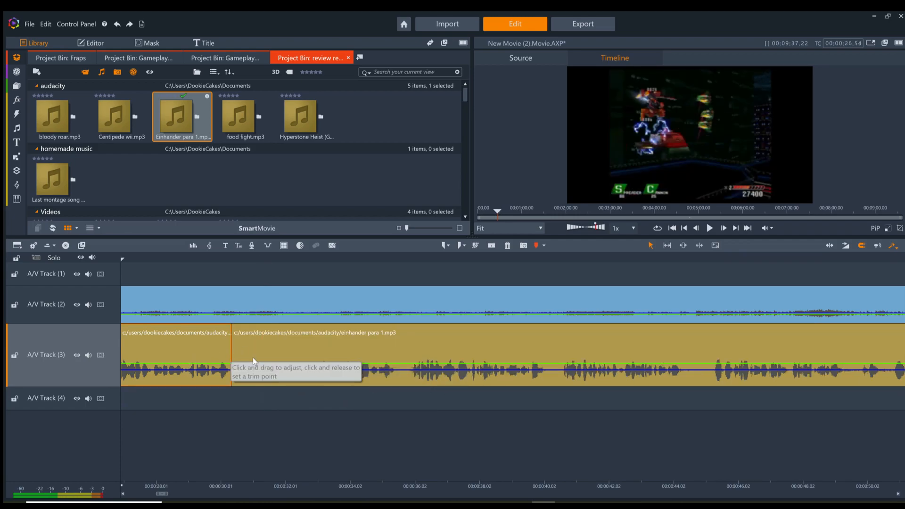
Play back the edit from 00:00:26.54 and split the narration on A/V Track (3) at 00:00:35.29
left_click(710, 229)
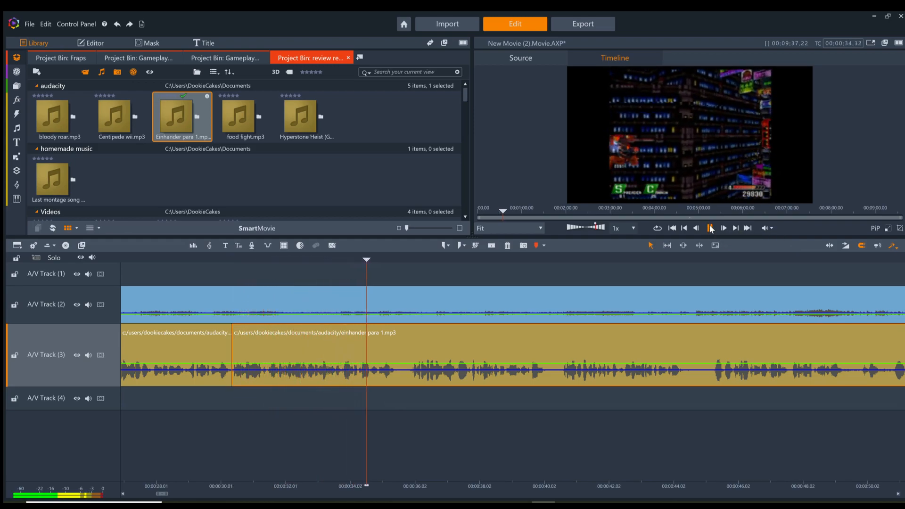
left_click(709, 229)
left_click_drag(399, 408, 397, 407)
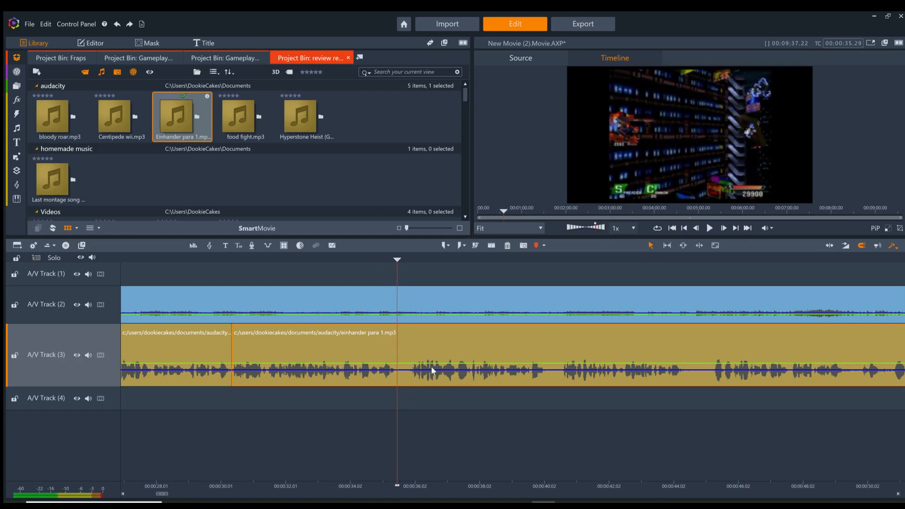
left_click(490, 246)
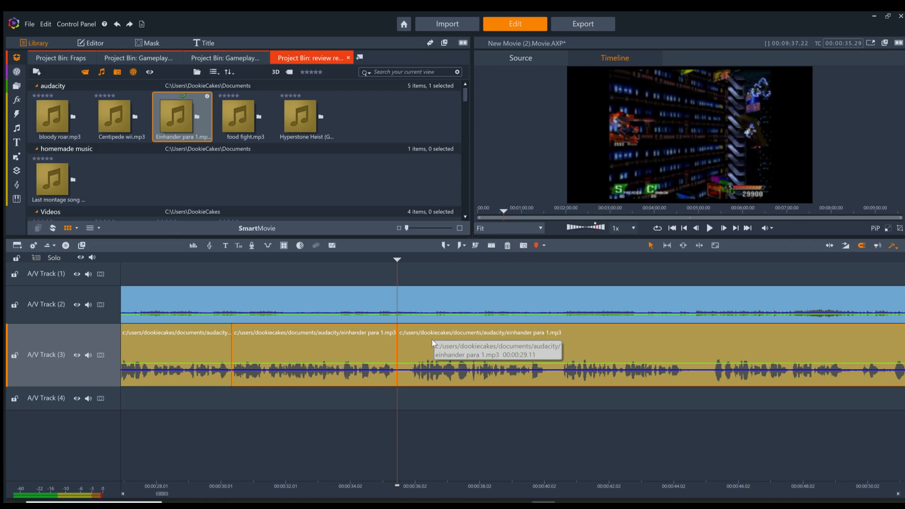
Set the audio level of the gameplay clip on A/V Track (2) to -10 dB
left_click(459, 293)
left_click(49, 57)
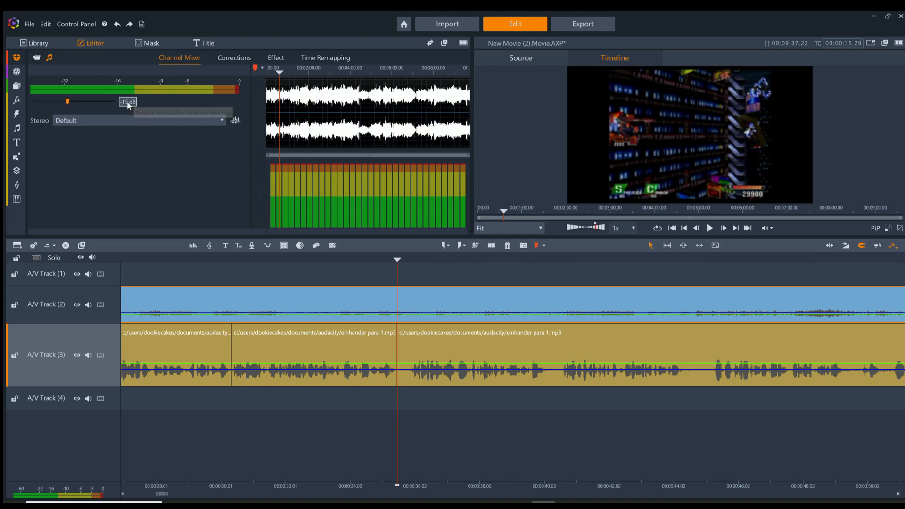
left_click(127, 102)
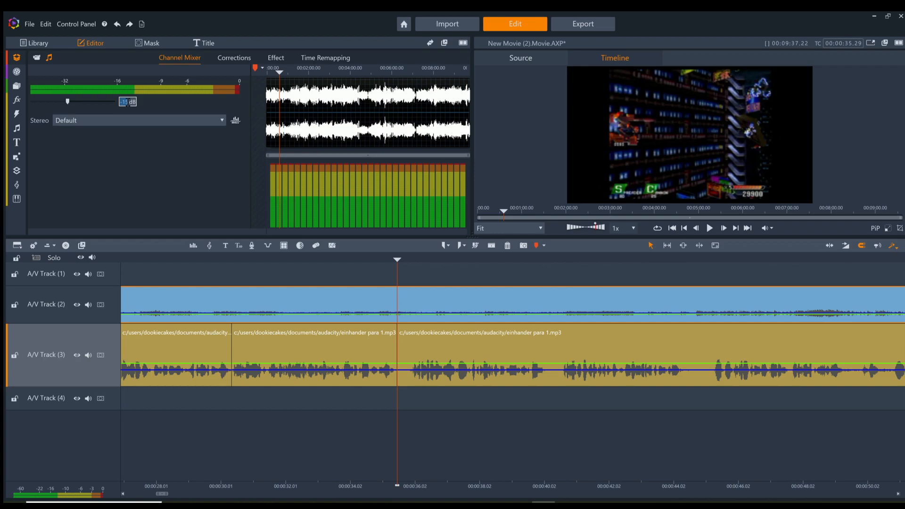
type("10")
left_click(124, 102)
left_click_drag(124, 102, 121, 102)
type("-10")
key("Return")
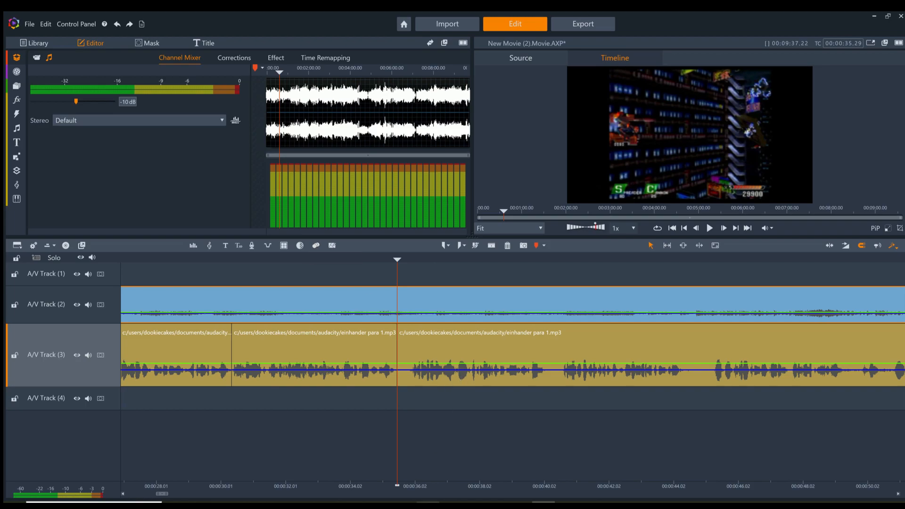
Switch to OpenOffice Writer, read through the script in Five Underrated PS2 games.odt and close the document
mouse_move(405, 503)
mouse_move(520, 502)
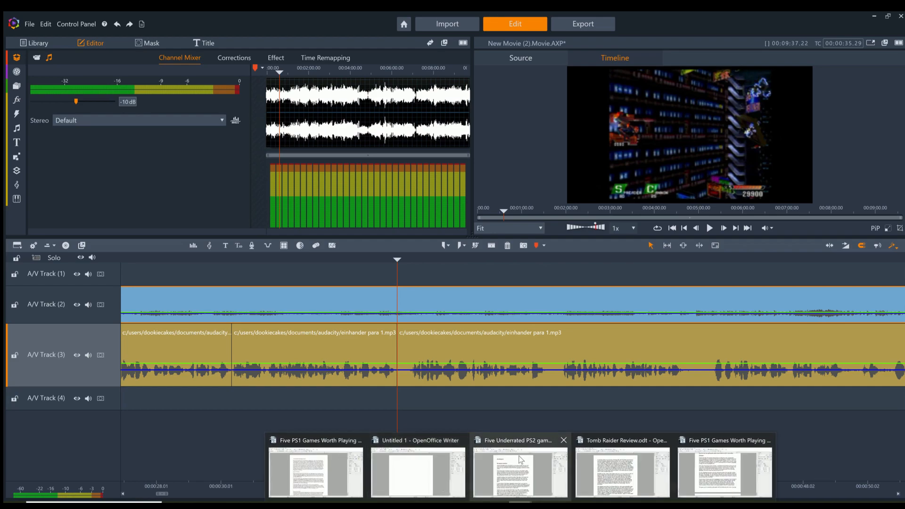
left_click(512, 466)
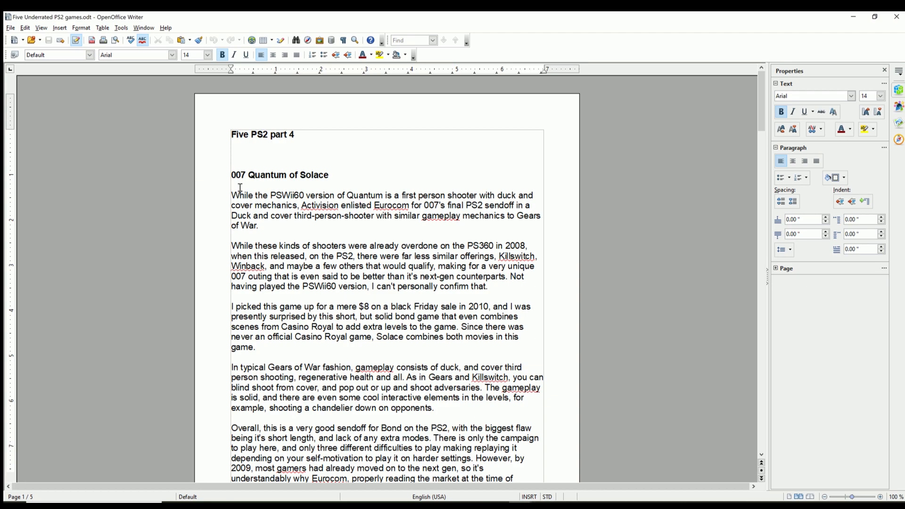
scroll(220, 203, "down", 1)
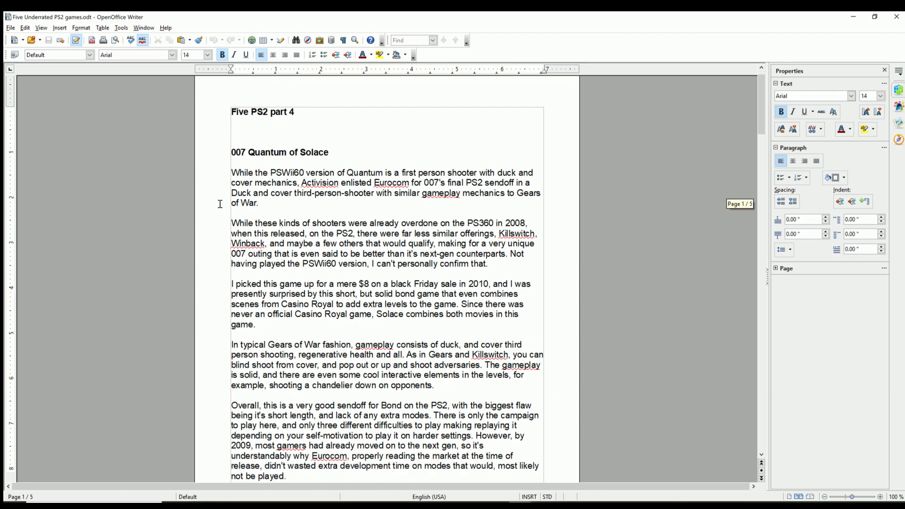
scroll(235, 204, "down", 1)
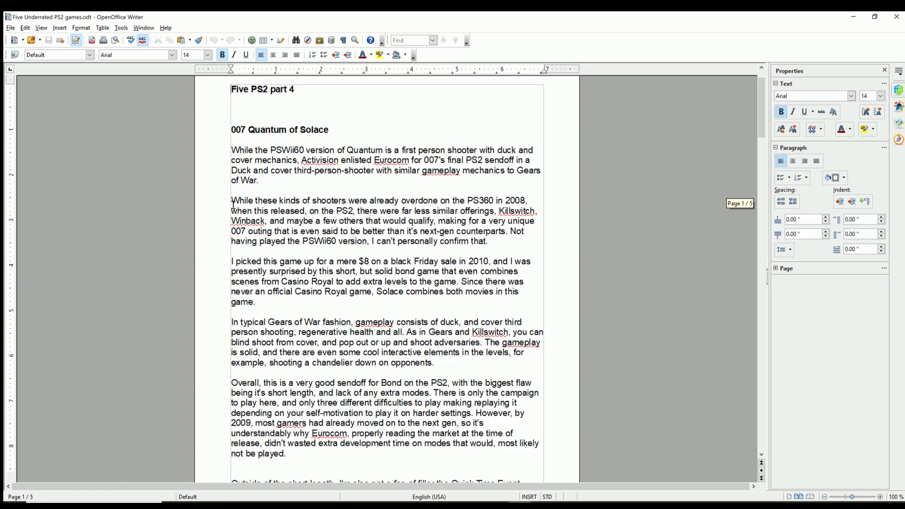
scroll(233, 205, "down", 3)
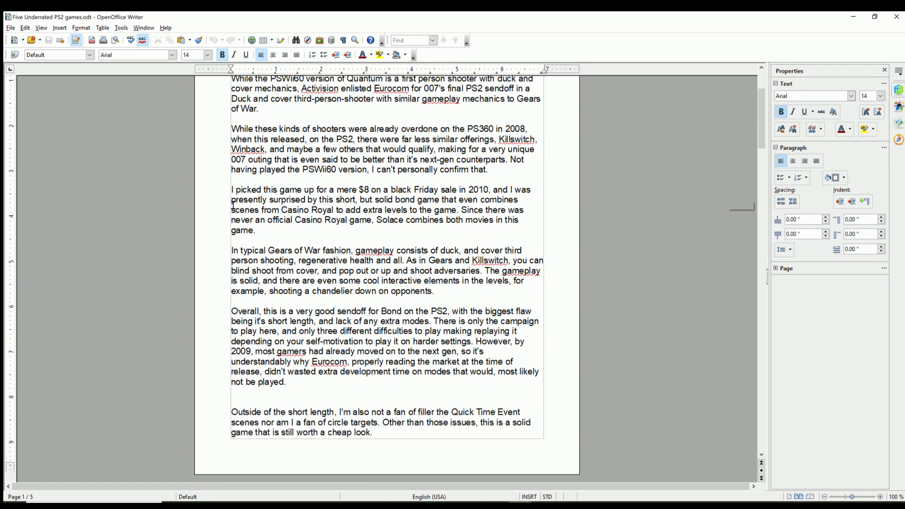
scroll(233, 204, "up", 3)
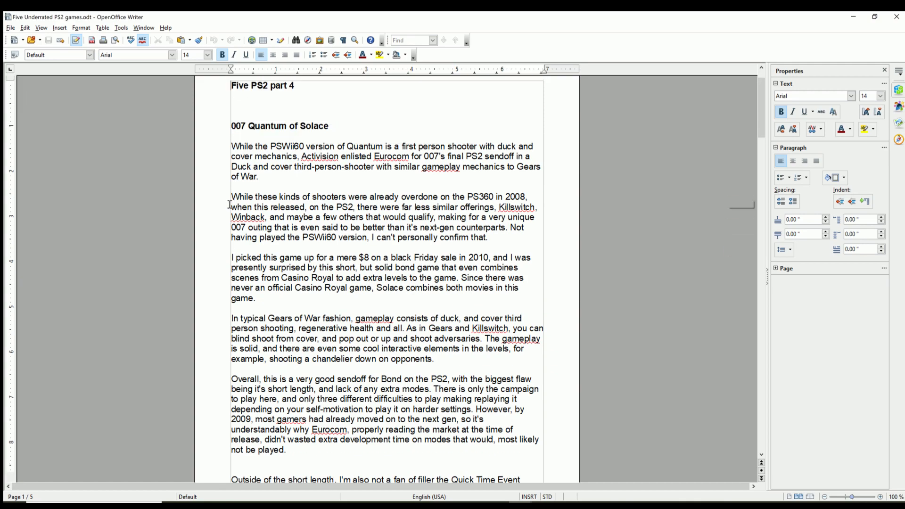
scroll(228, 195, "down", 1)
scroll(228, 195, "down", 2)
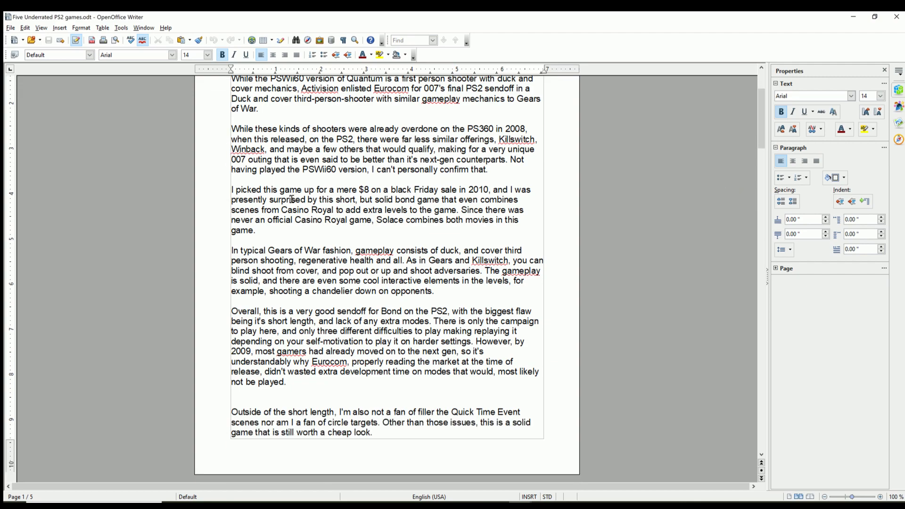
scroll(297, 191, "down", 8)
scroll(257, 229, "down", 15)
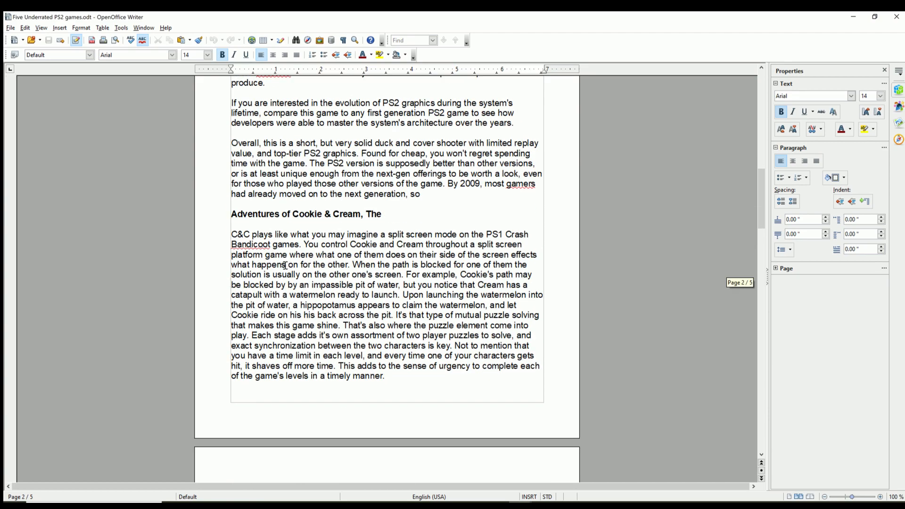
scroll(285, 266, "down", 4)
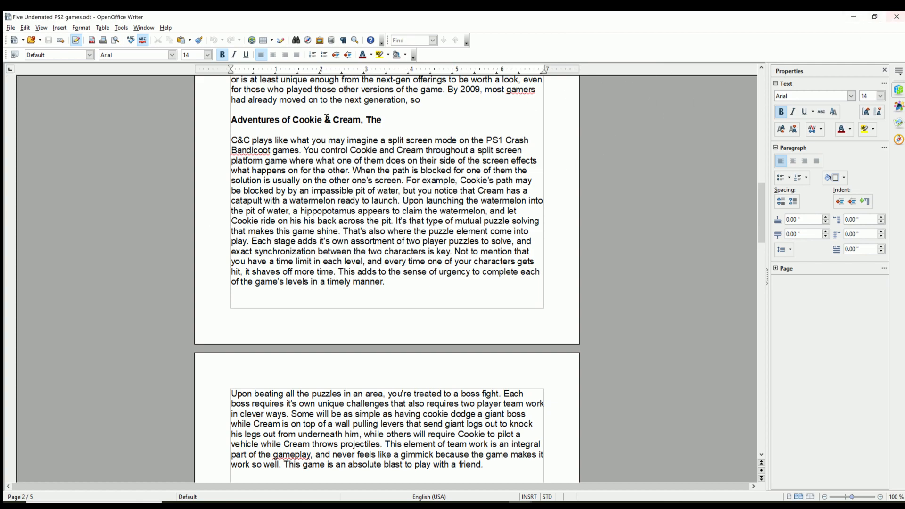
left_click(895, 17)
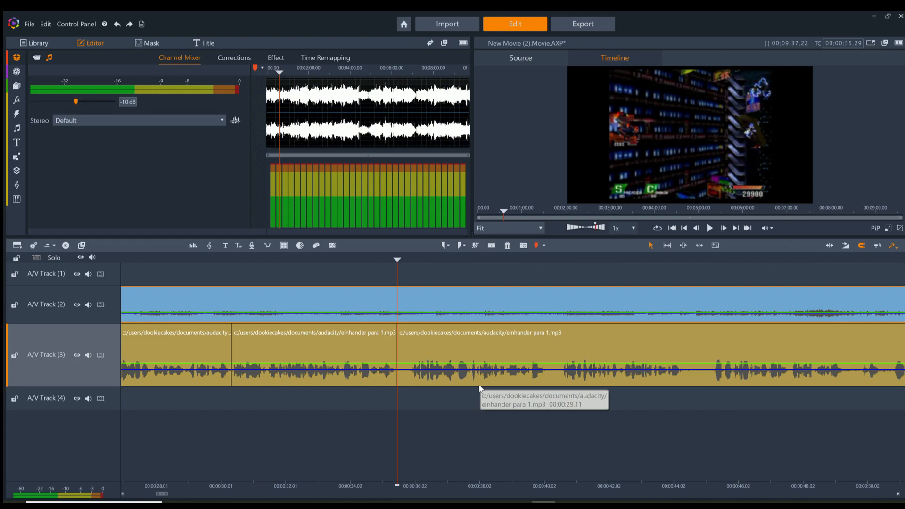
Cut out the narration on A/V Track (3) between 00:00:35.29 and 00:00:35.53 and close the gap
left_click(410, 259)
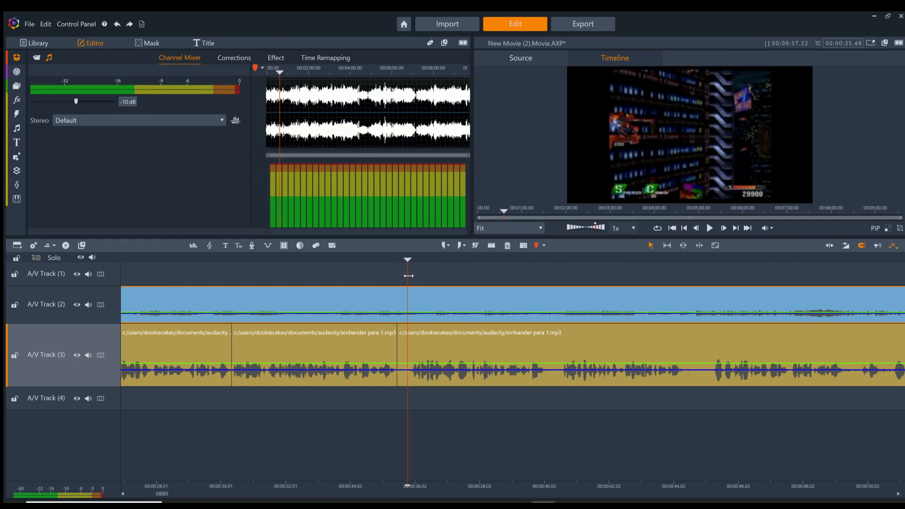
left_click(449, 356)
left_click(491, 245)
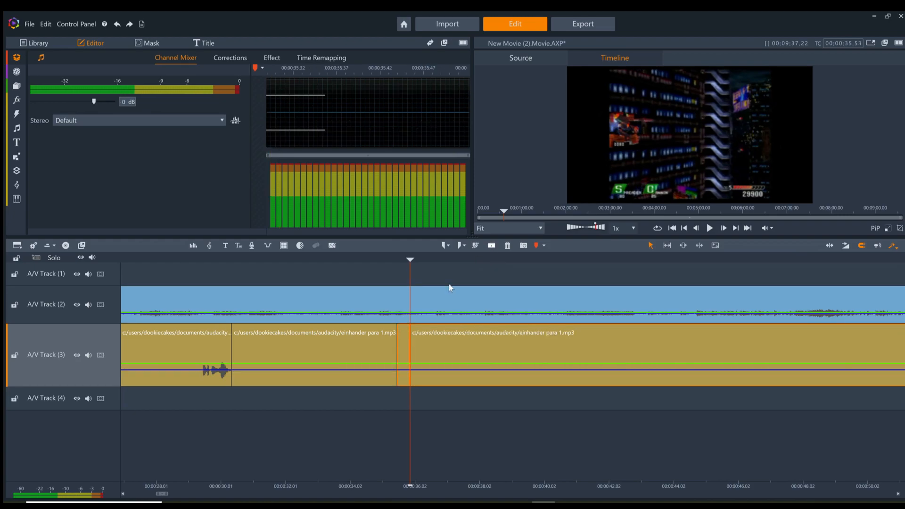
left_click(402, 363)
key("Delete")
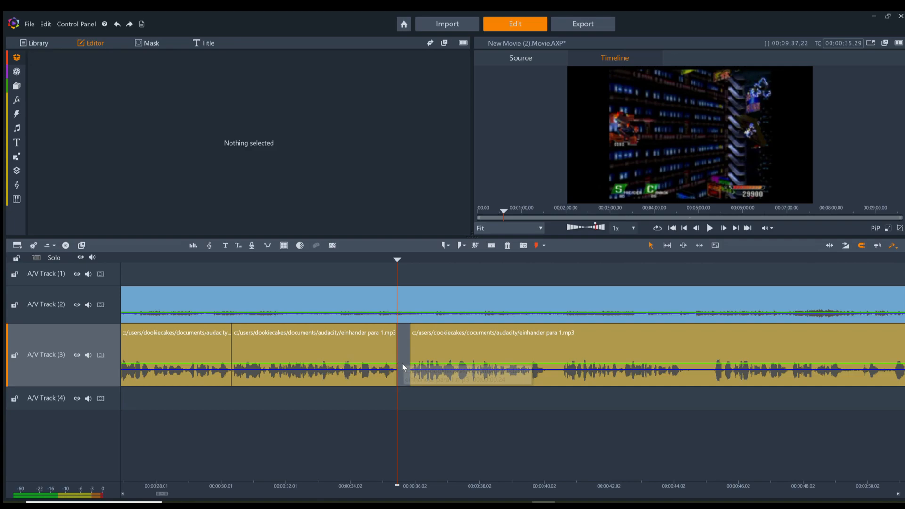
right_click(402, 363)
left_click(426, 382)
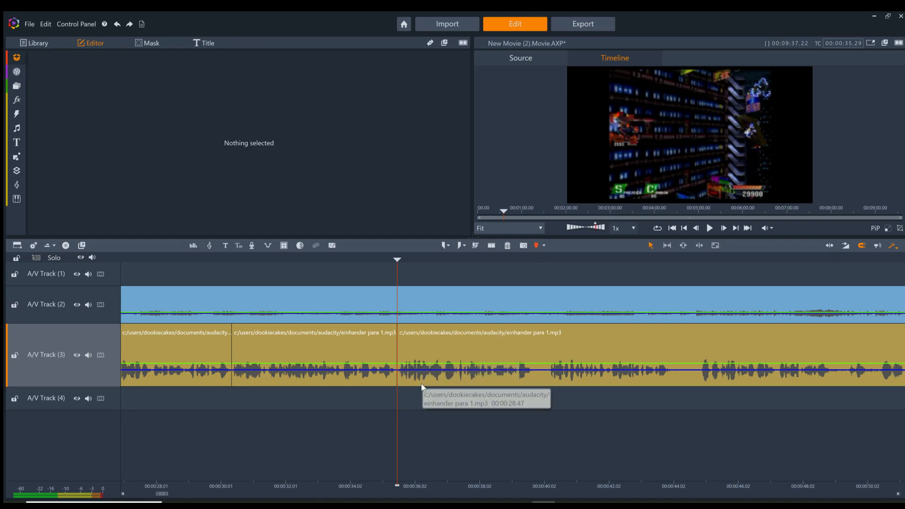